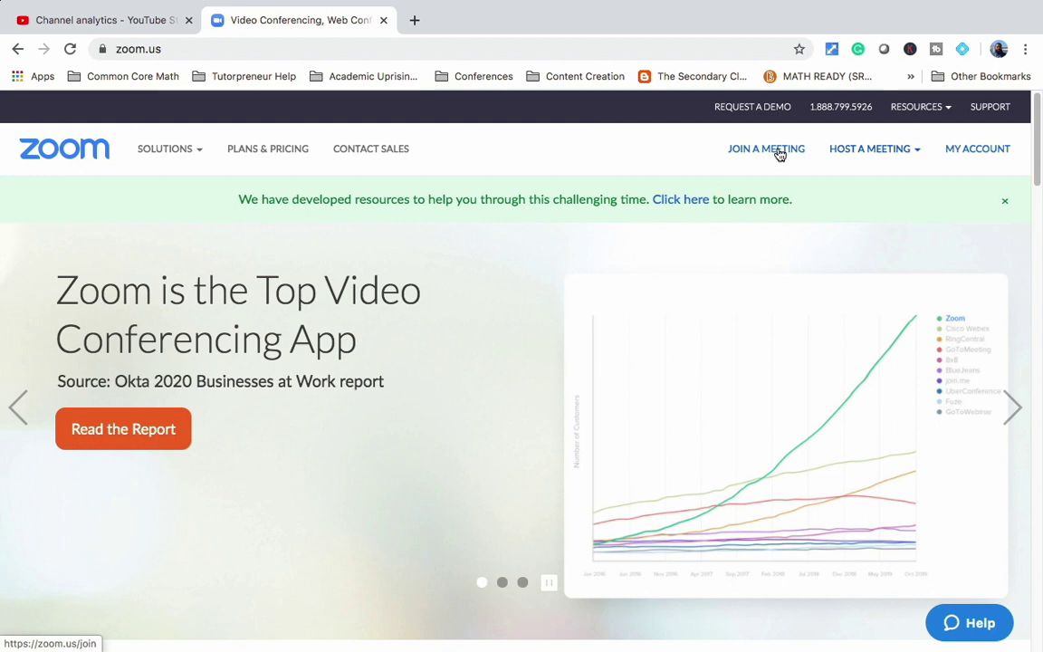
Step: Go to the My Profile page from MY ACCOUNT on the zoom.us home page
{"action": "mouse_move", "coordinate": [879, 147]}
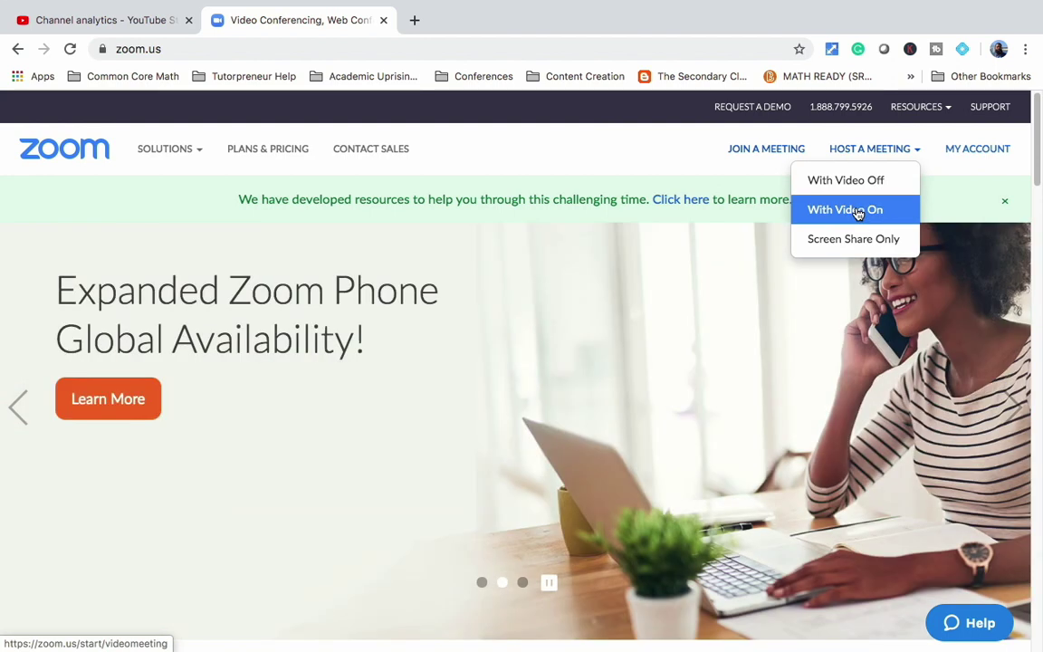
{"action": "left_click", "coordinate": [977, 154]}
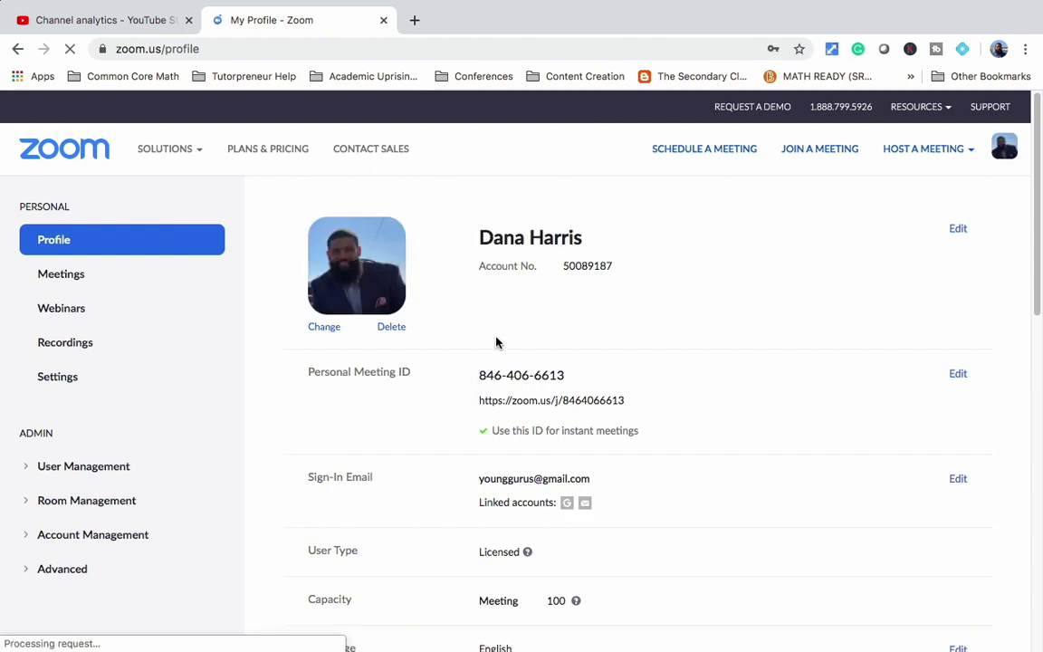
Step: Scroll through the Schedule a Meeting form to review its defaults: My Meeting, 1 hr, Pacific Time
{"action": "scroll", "coordinate": [484, 367], "scroll_direction": "down", "scroll_amount": 1}
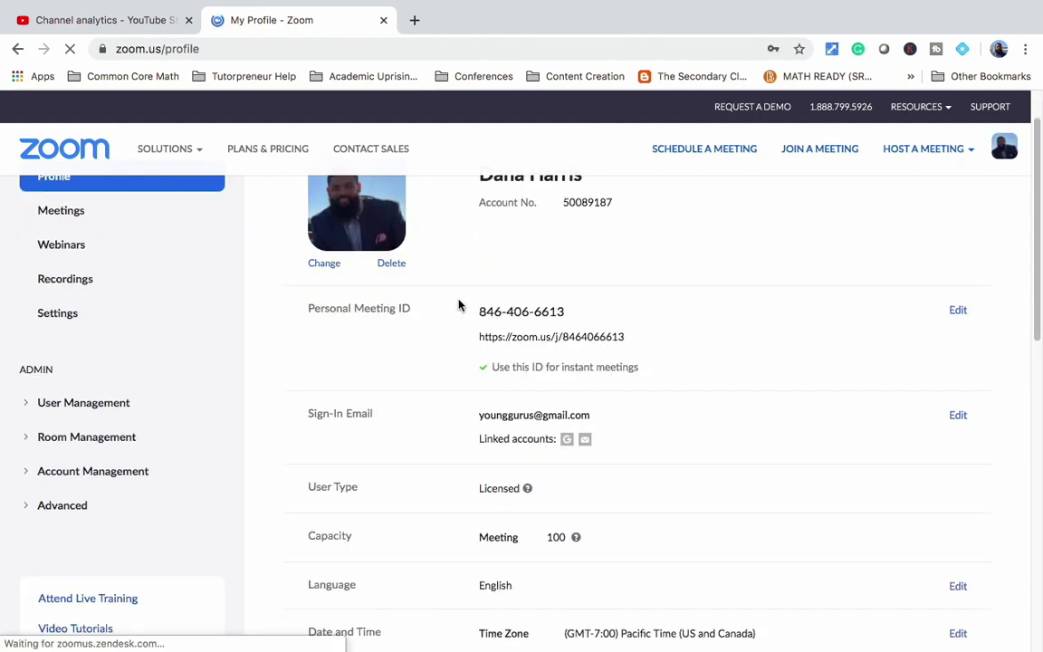
{"action": "scroll", "coordinate": [263, 264], "scroll_direction": "up", "scroll_amount": 1}
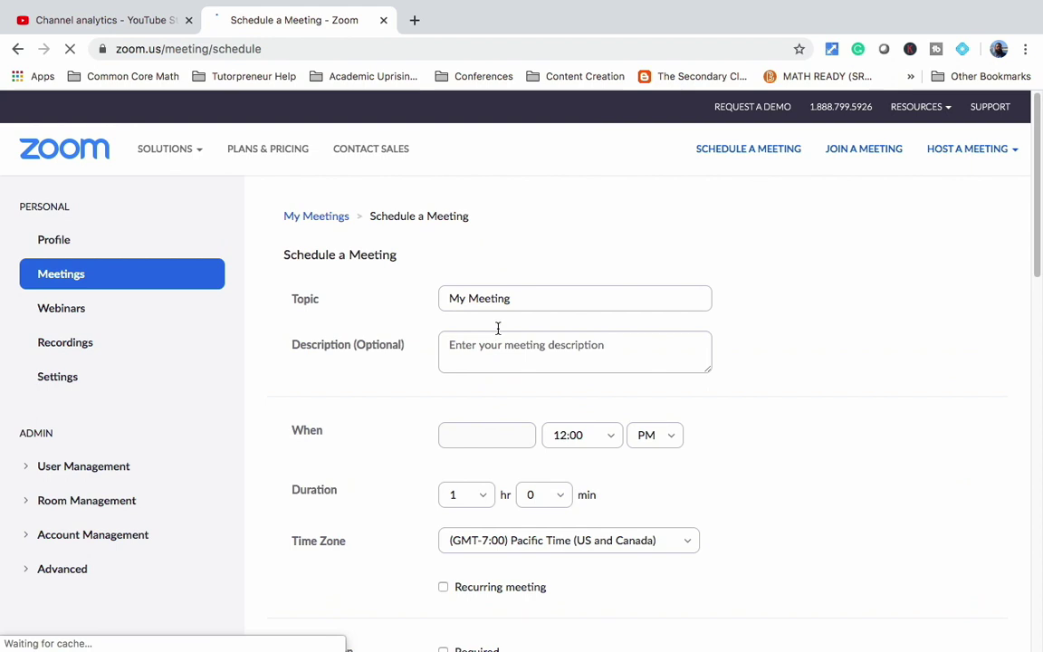
Step: Replace the 'My Meeting' topic with 'Check-in with Students' and add the description 'Week of March 23-27'
{"action": "scroll", "coordinate": [496, 328], "scroll_direction": "down", "scroll_amount": 1}
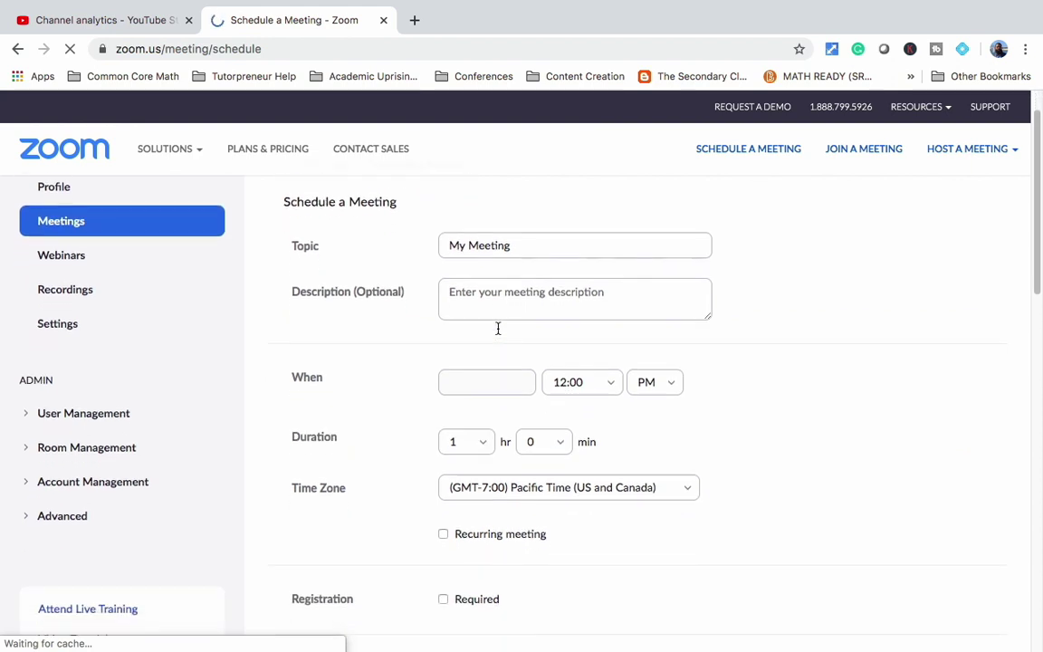
{"action": "double_click", "coordinate": [490, 239]}
{"action": "triple_click", "coordinate": [490, 239]}
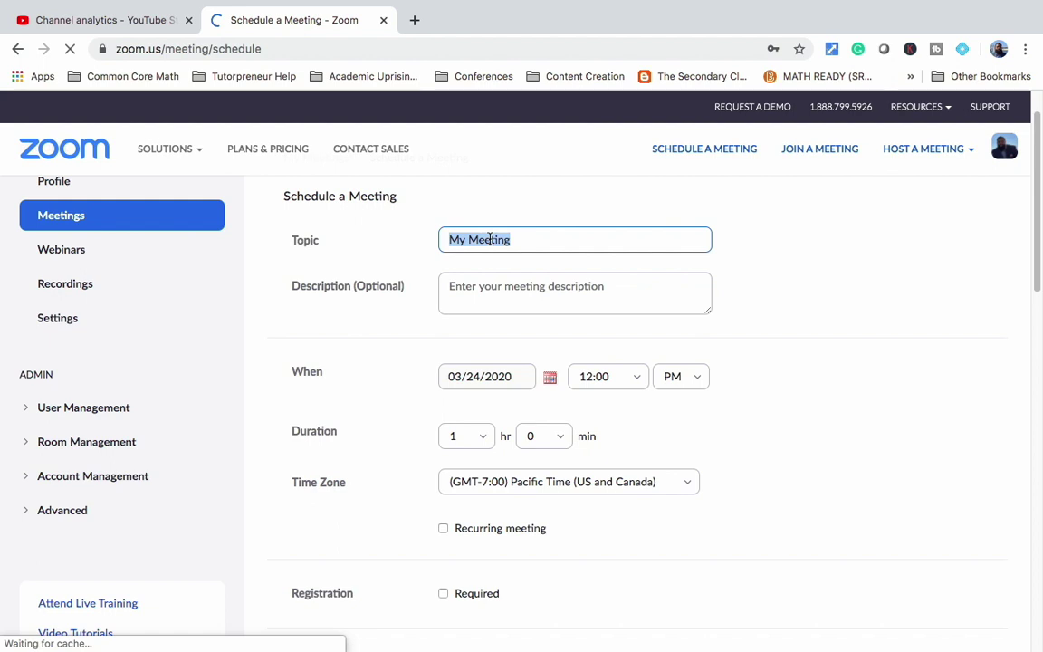
{"action": "type", "text": "Check-in with S"}
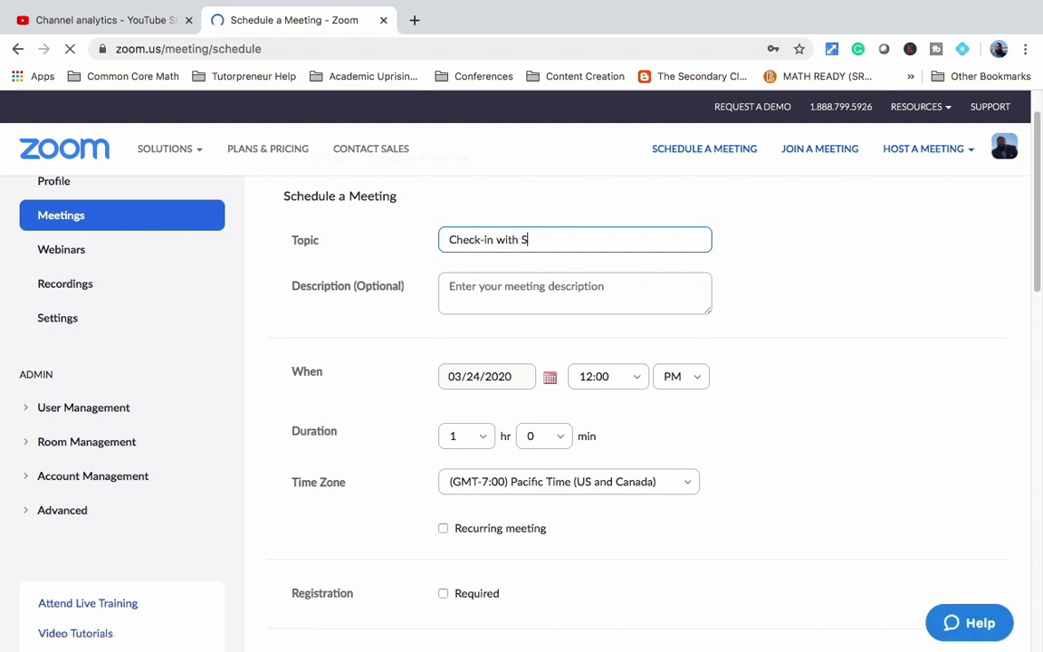
{"action": "type", "text": "tudents "}
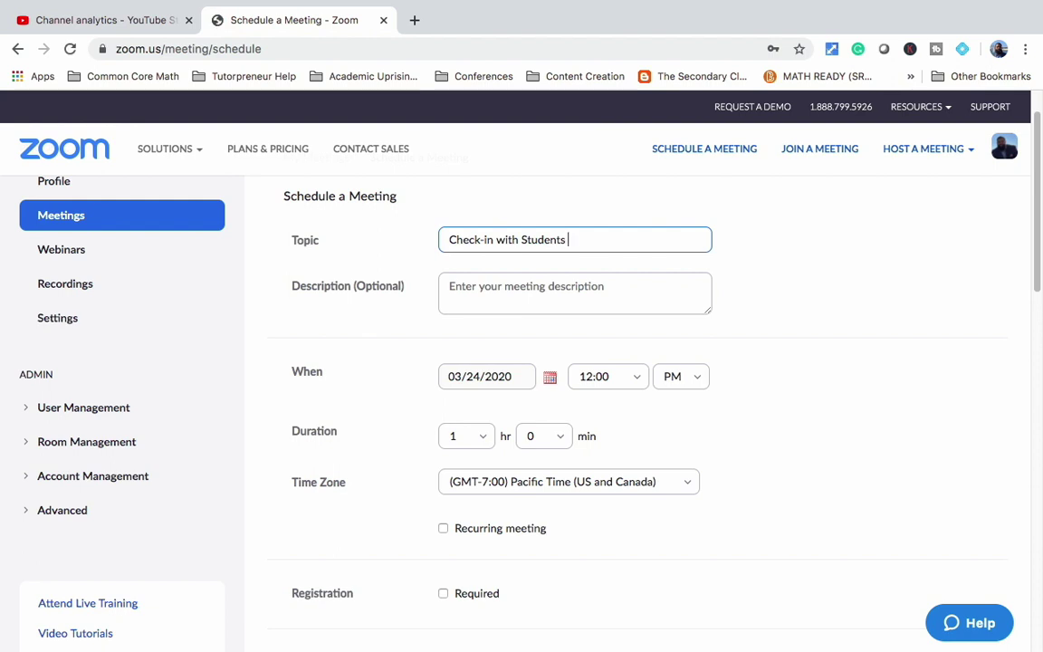
{"action": "type", "text": "Week of March"}
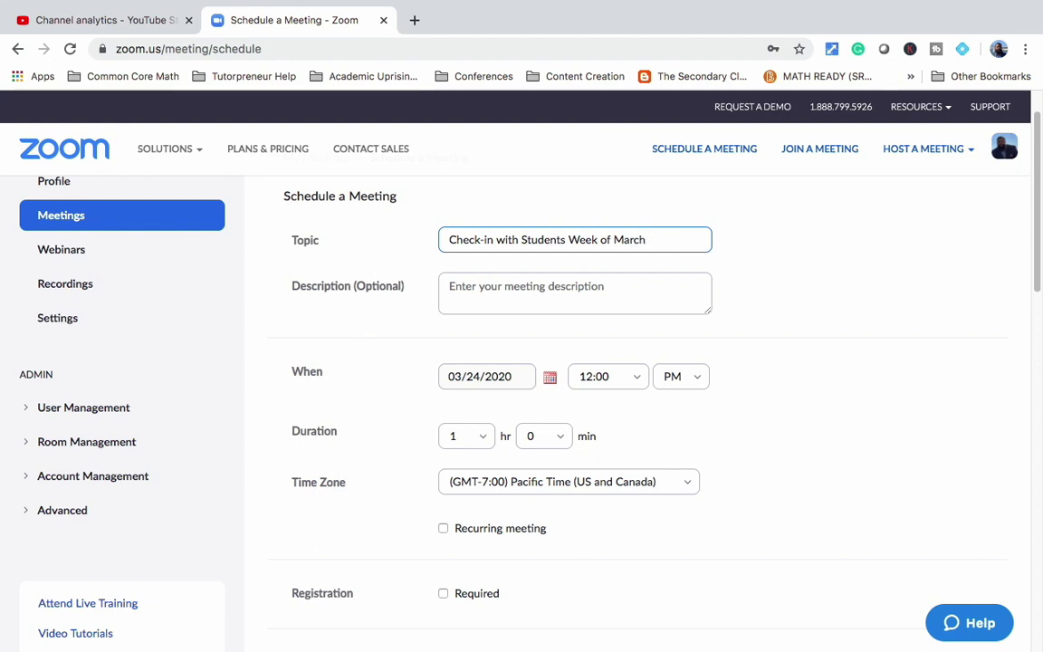
{"action": "type", "text": " 23-"}
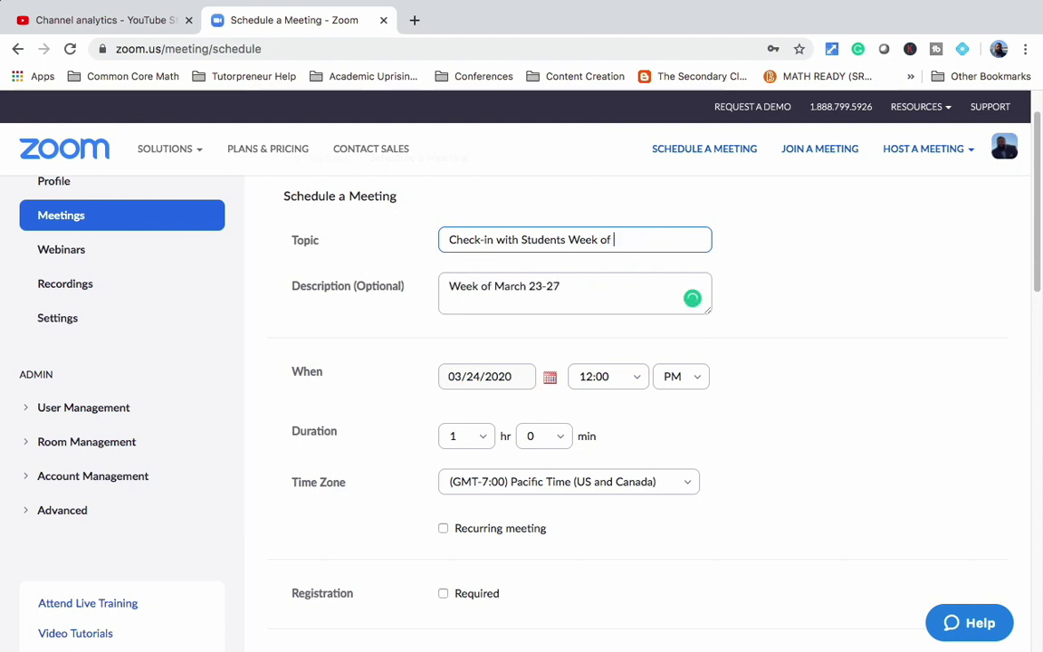
{"action": "key", "text": "BackSpace"}
{"action": "key", "text": "BackSpace"}
{"action": "key", "text": "BackSpace"}
{"action": "key", "text": "BackSpace"}
{"action": "key", "text": "BackSpace"}
{"action": "key", "text": "BackSpace"}
{"action": "key", "text": "BackSpace"}
{"action": "key", "text": "BackSpace"}
Step: Choose 1:30 from the start-time list so the meeting begins at 1:30 PM on 03/24/2020
{"action": "left_click", "coordinate": [635, 380]}
{"action": "left_click", "coordinate": [637, 379]}
{"action": "left_click", "coordinate": [637, 378]}
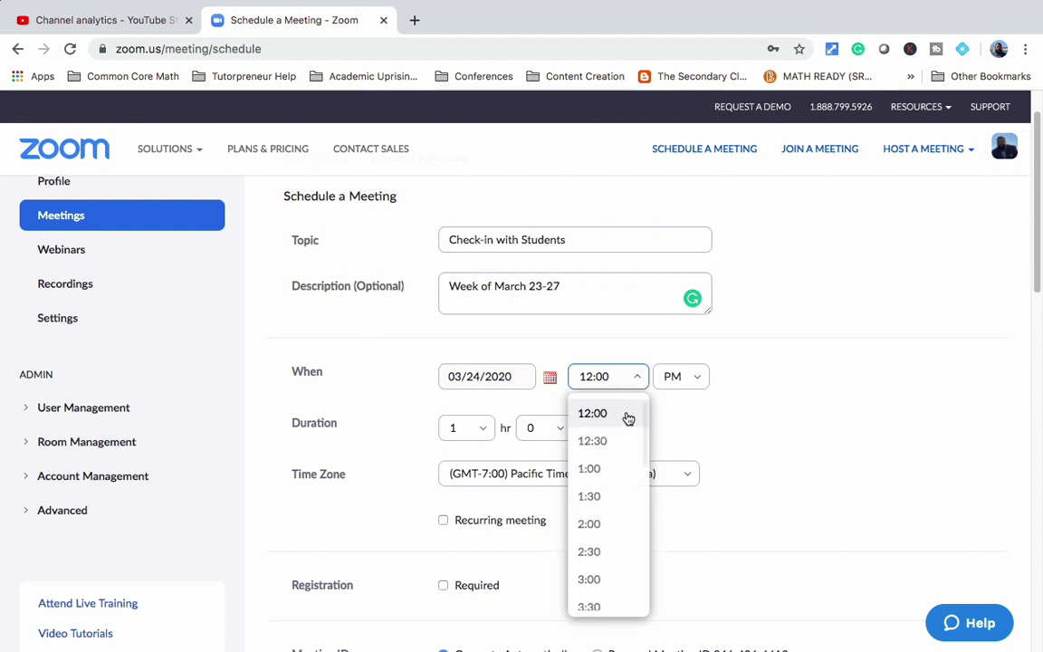
{"action": "scroll", "coordinate": [609, 455], "scroll_direction": "up", "scroll_amount": 1}
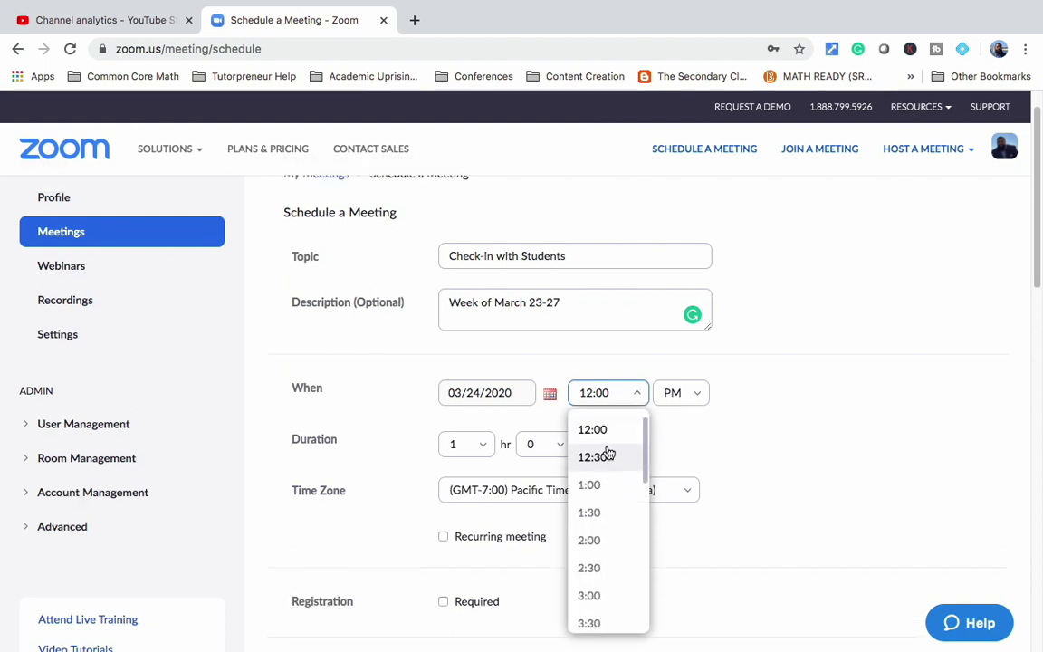
{"action": "left_click", "coordinate": [598, 515]}
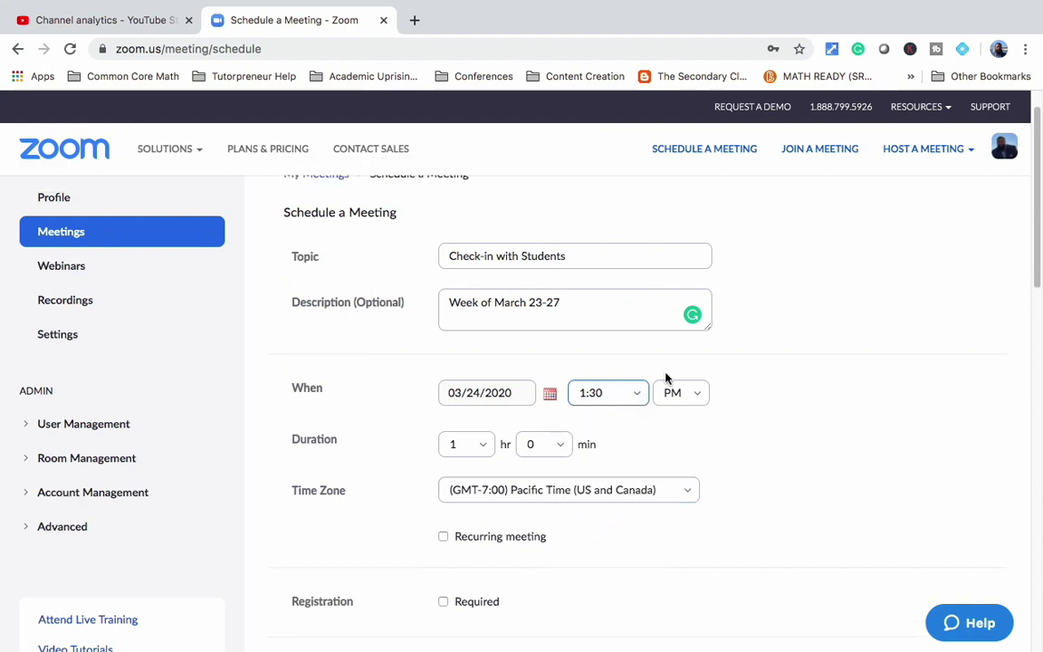
{"action": "scroll", "coordinate": [767, 372], "scroll_direction": "down", "scroll_amount": 3}
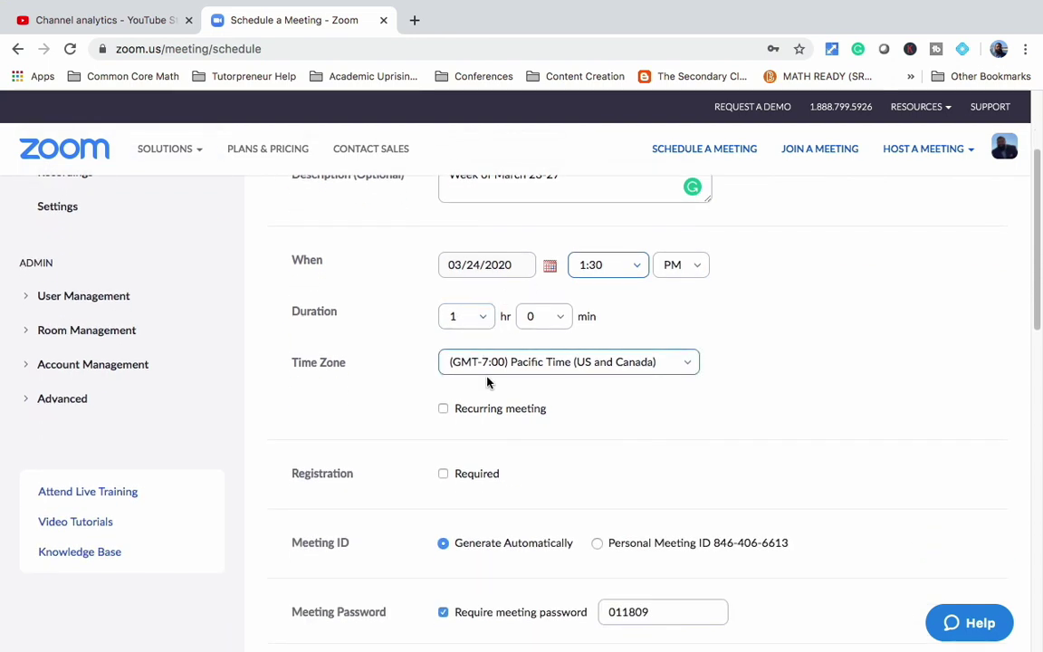
{"action": "scroll", "coordinate": [496, 367], "scroll_direction": "down", "scroll_amount": 2}
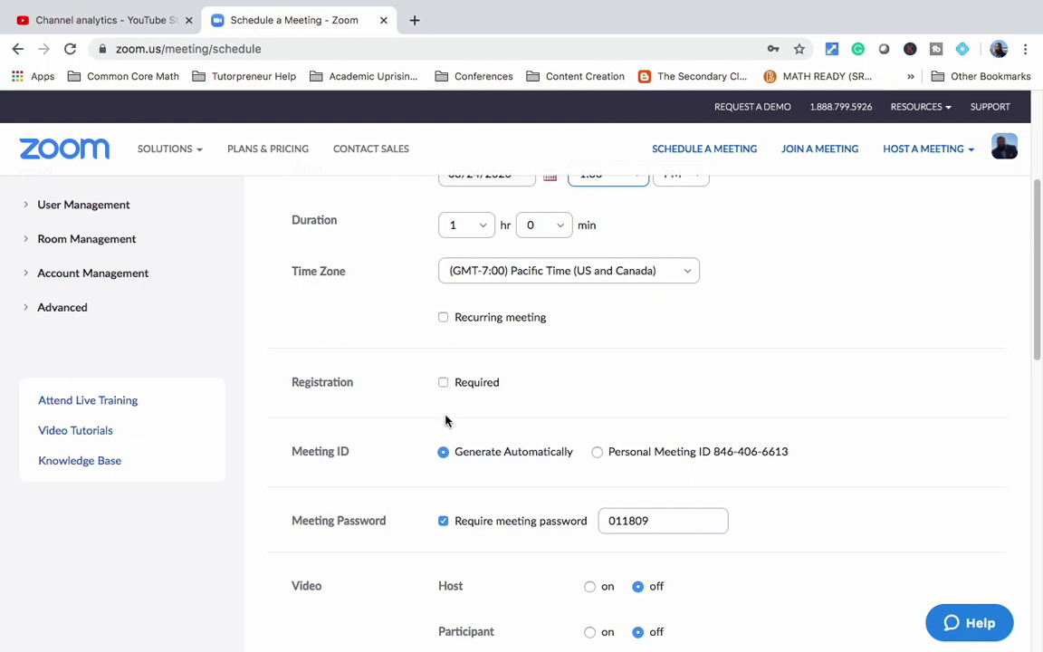
{"action": "scroll", "coordinate": [443, 403], "scroll_direction": "down", "scroll_amount": 2}
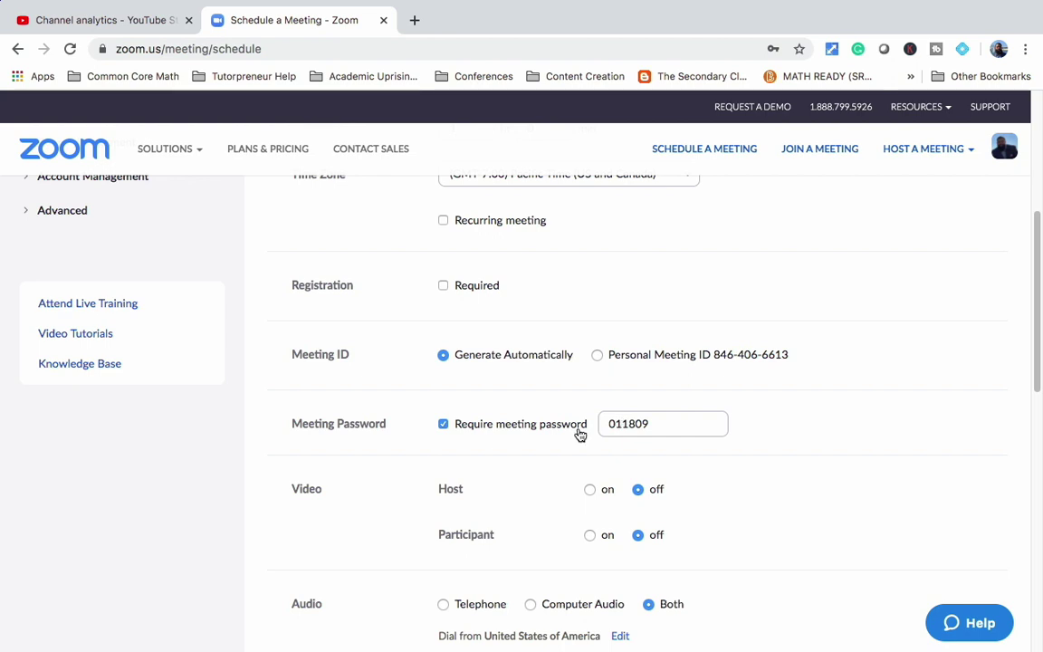
{"action": "scroll", "coordinate": [491, 463], "scroll_direction": "down", "scroll_amount": 2}
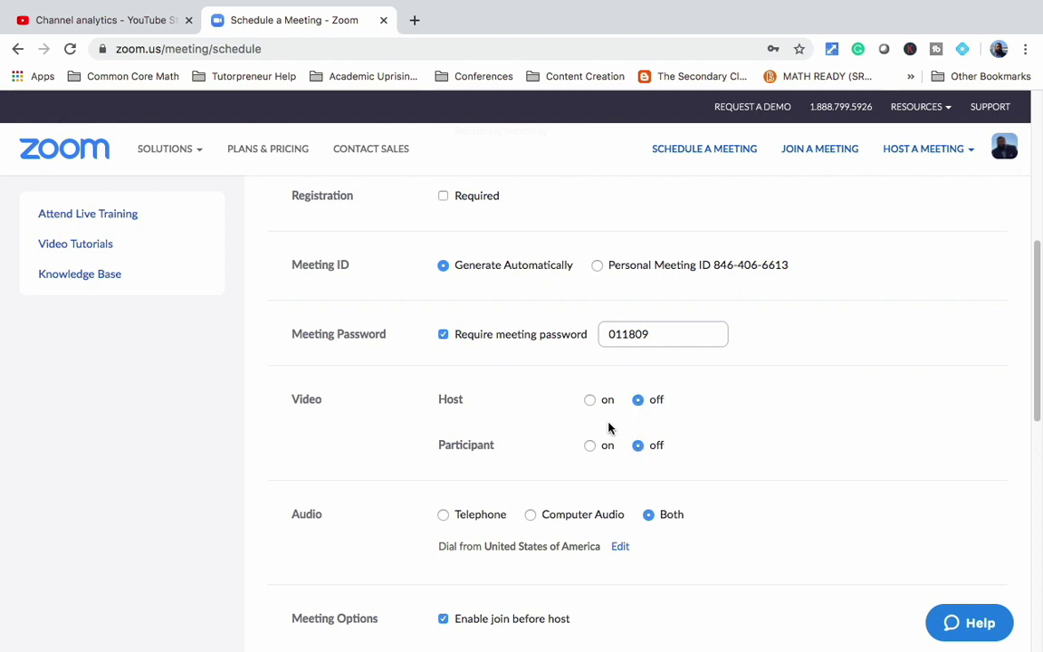
{"action": "scroll", "coordinate": [529, 498], "scroll_direction": "down", "scroll_amount": 3}
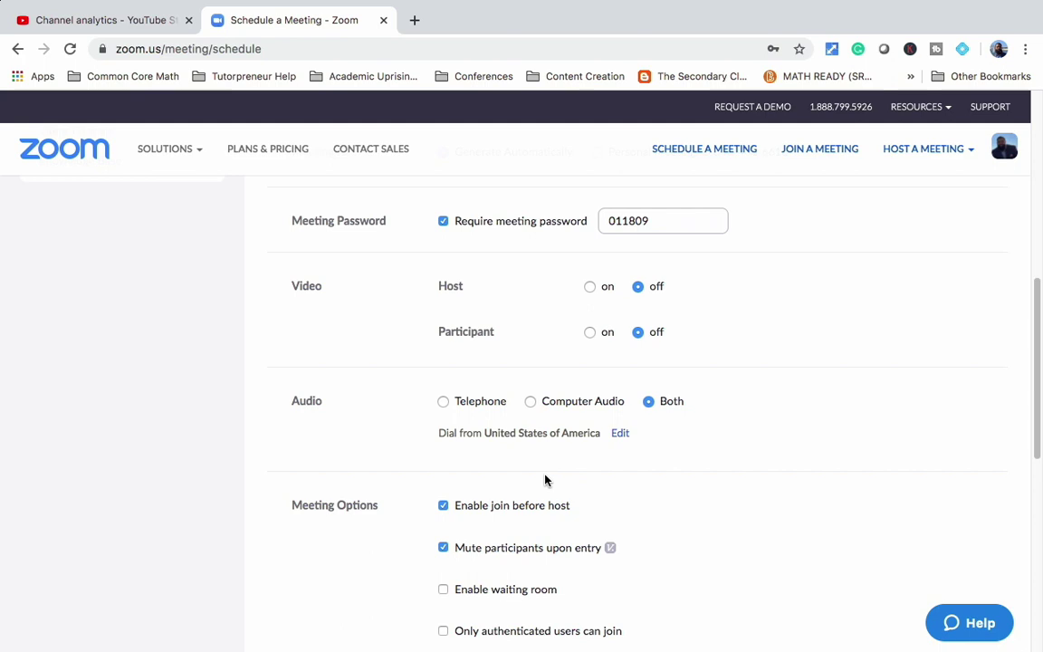
Step: Save the Check-in with Students meeting for Mar 24, 2020 at 01:30 PM Pacific Time
{"action": "scroll", "coordinate": [545, 480], "scroll_direction": "down", "scroll_amount": 3}
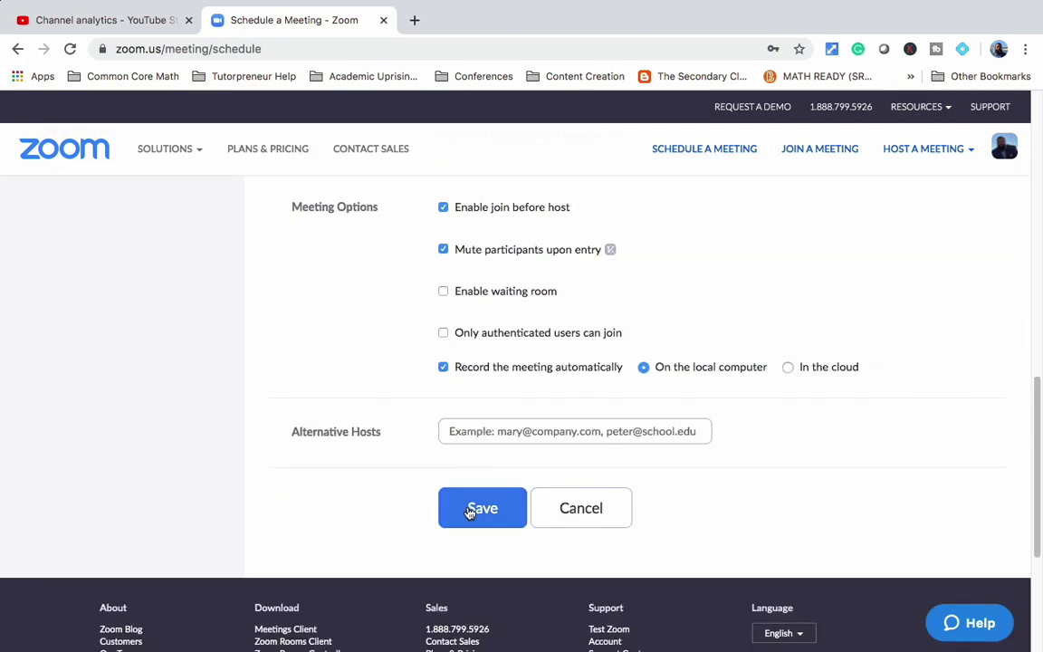
{"action": "left_click", "coordinate": [470, 512]}
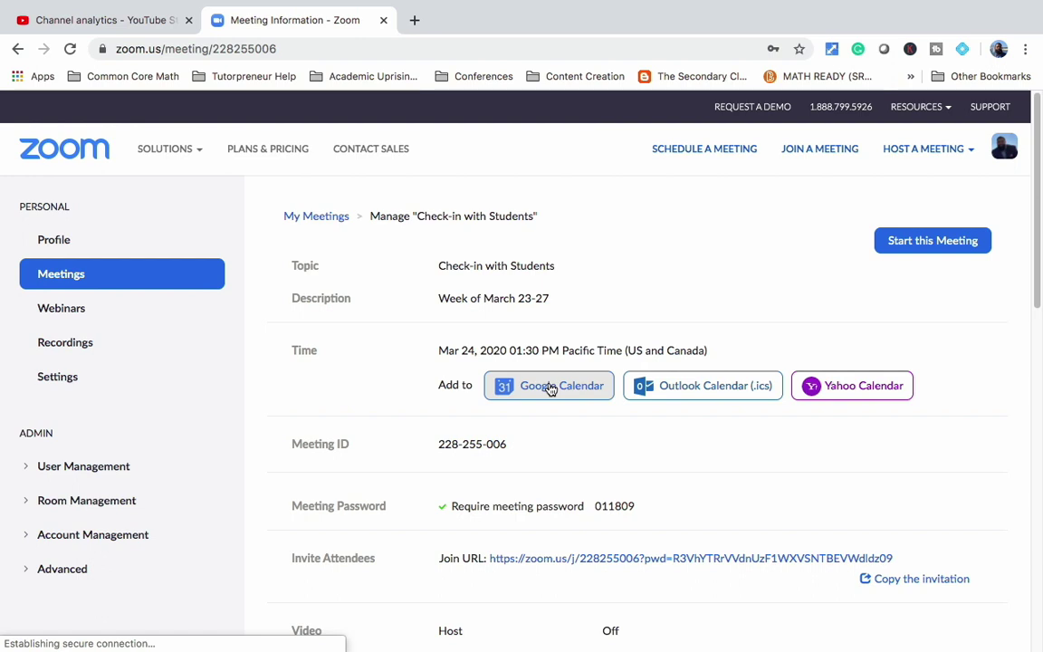
Step: Add the saved meeting to Google Calendar, starting Google authorization in a new tab
{"action": "left_click", "coordinate": [549, 388]}
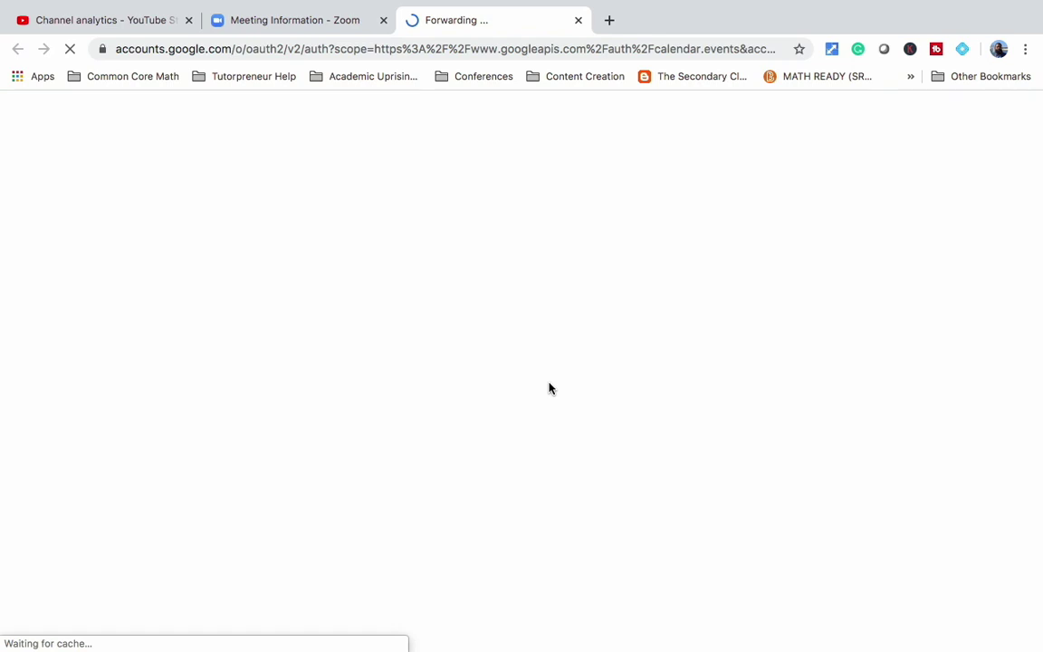
{"action": "mouse_move", "coordinate": [528, 6]}
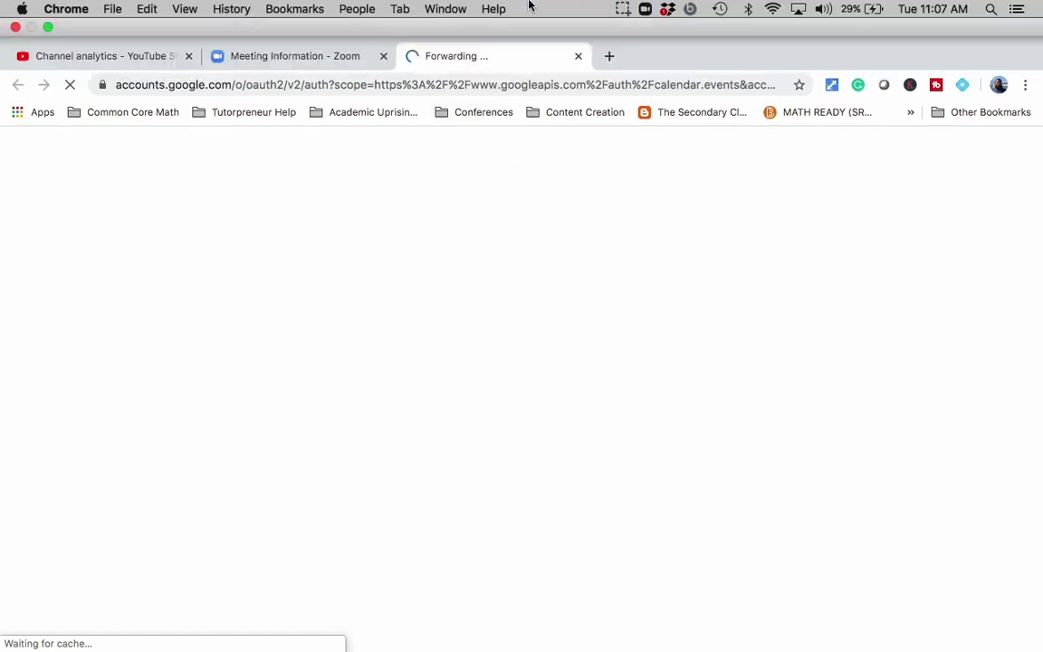
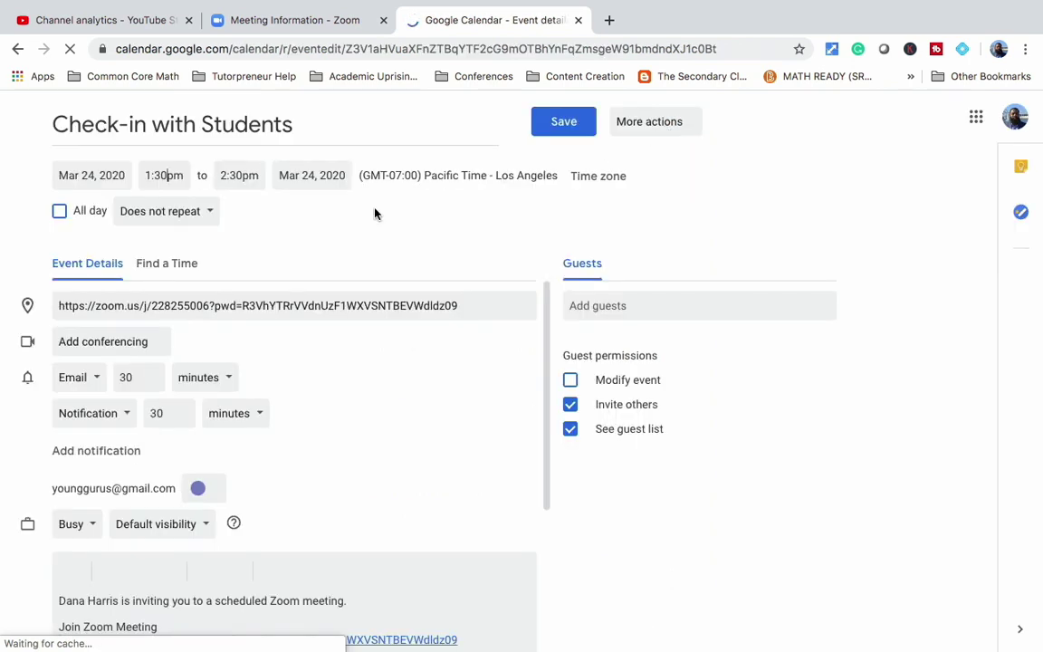
Step: Move the Check-in with Students event to 1:00pm–2:00pm and start typing a guest's e-mail address
{"action": "left_click", "coordinate": [188, 212]}
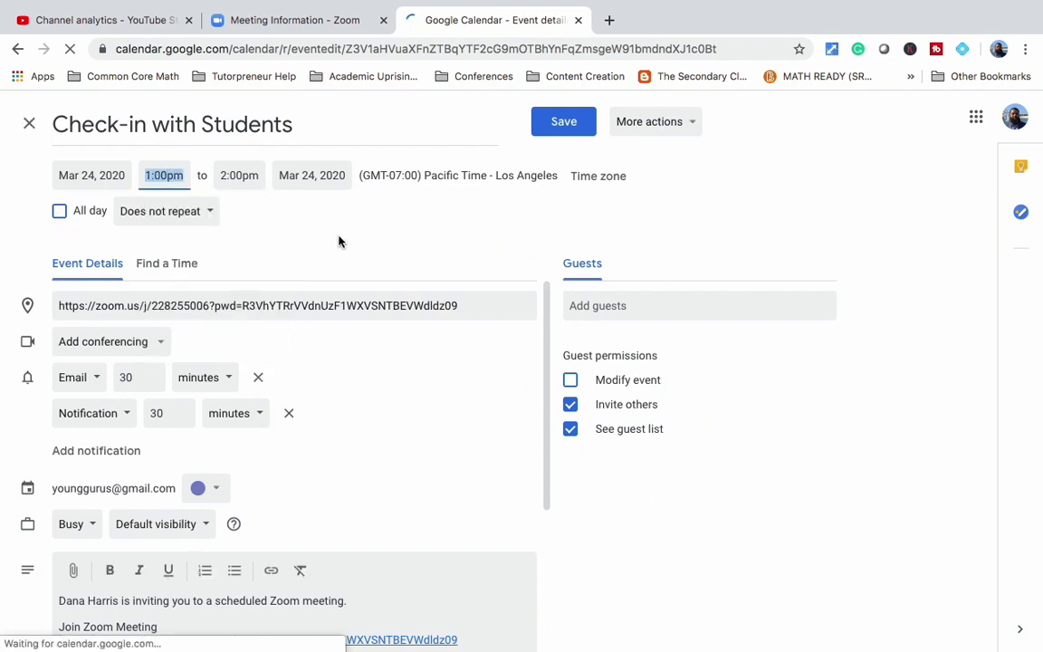
{"action": "left_click", "coordinate": [339, 240]}
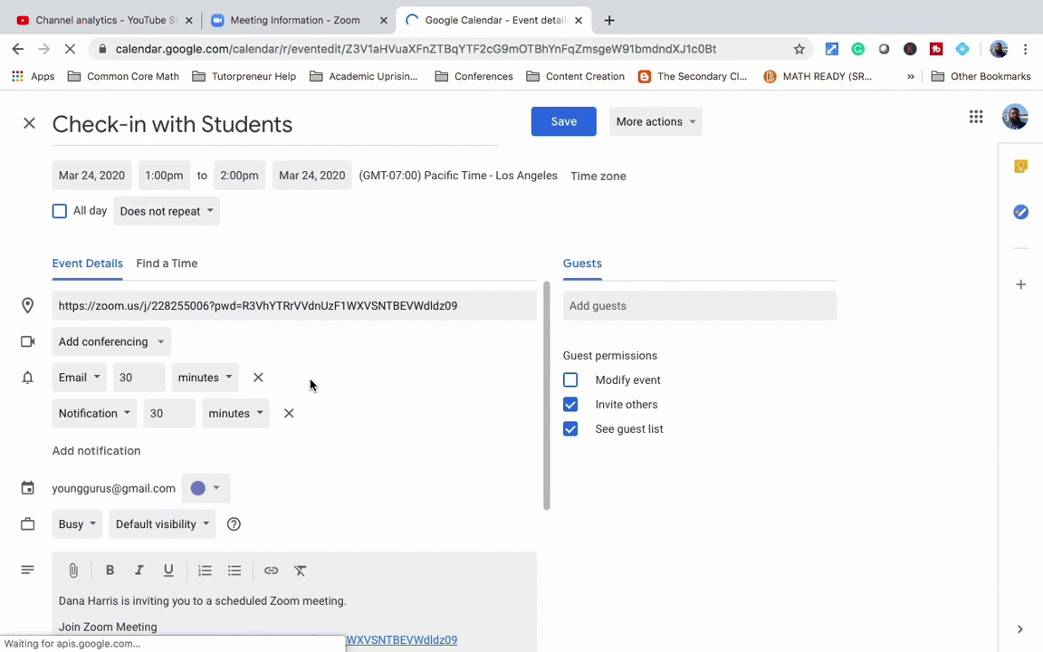
{"action": "scroll", "coordinate": [310, 385], "scroll_direction": "down", "scroll_amount": 2}
{"action": "left_click", "coordinate": [633, 305]}
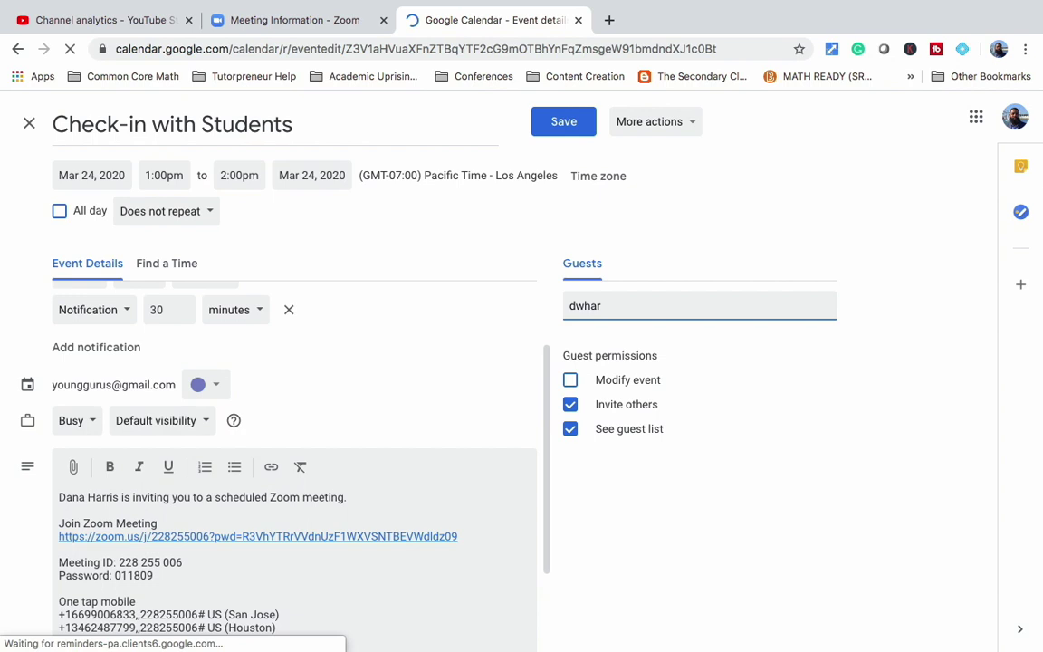
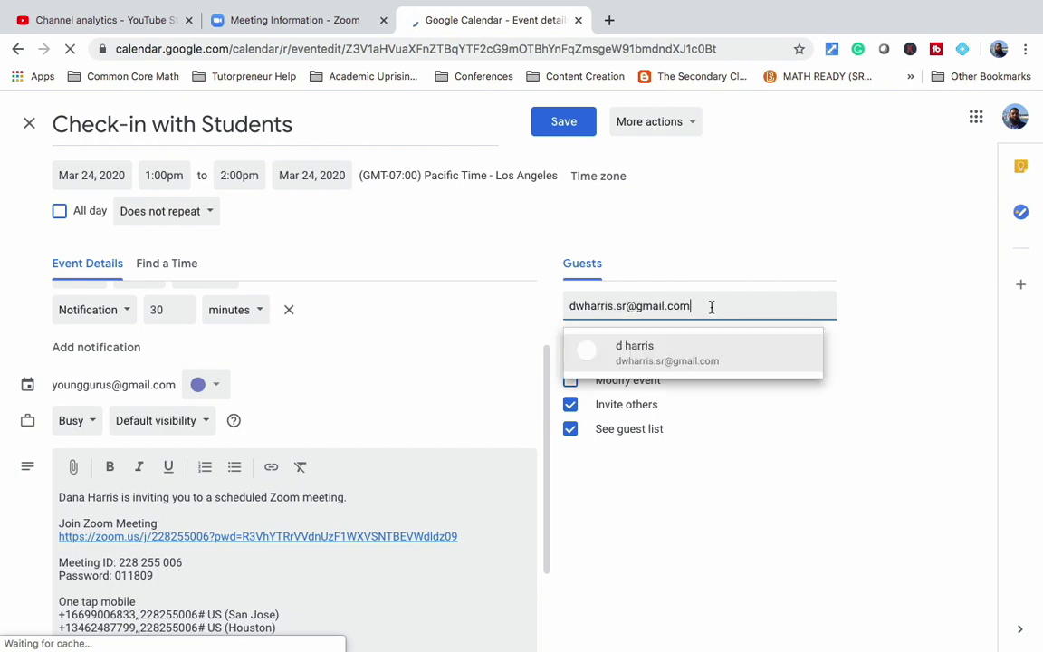
Step: Finish the guest's e-mail address and add two suggested contacts to the guest list
{"action": "left_click", "coordinate": [670, 354]}
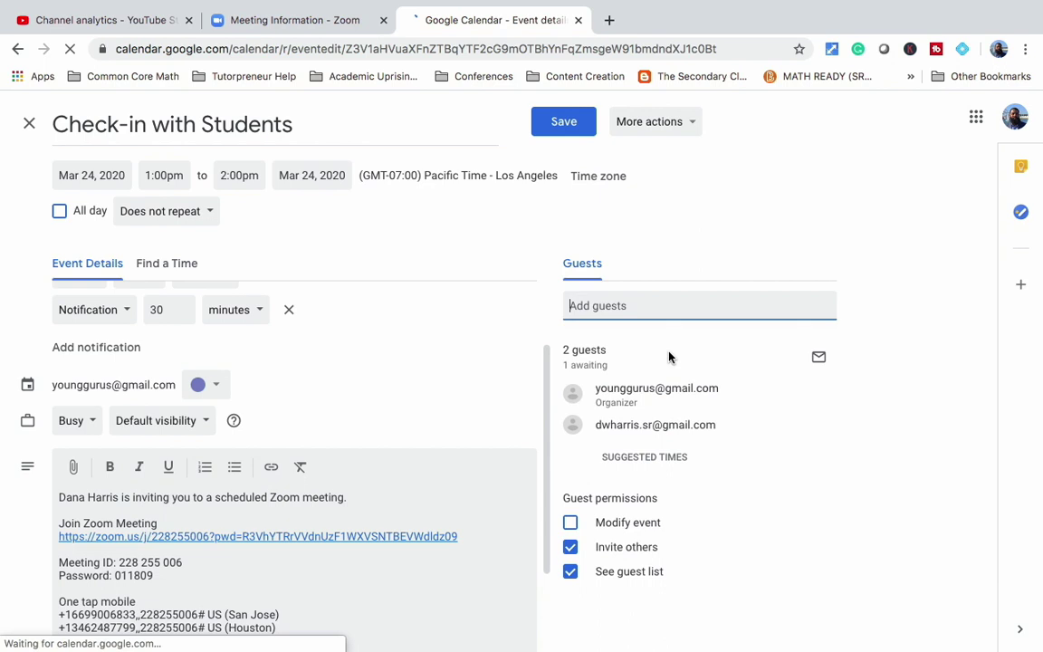
{"action": "left_click", "coordinate": [697, 312]}
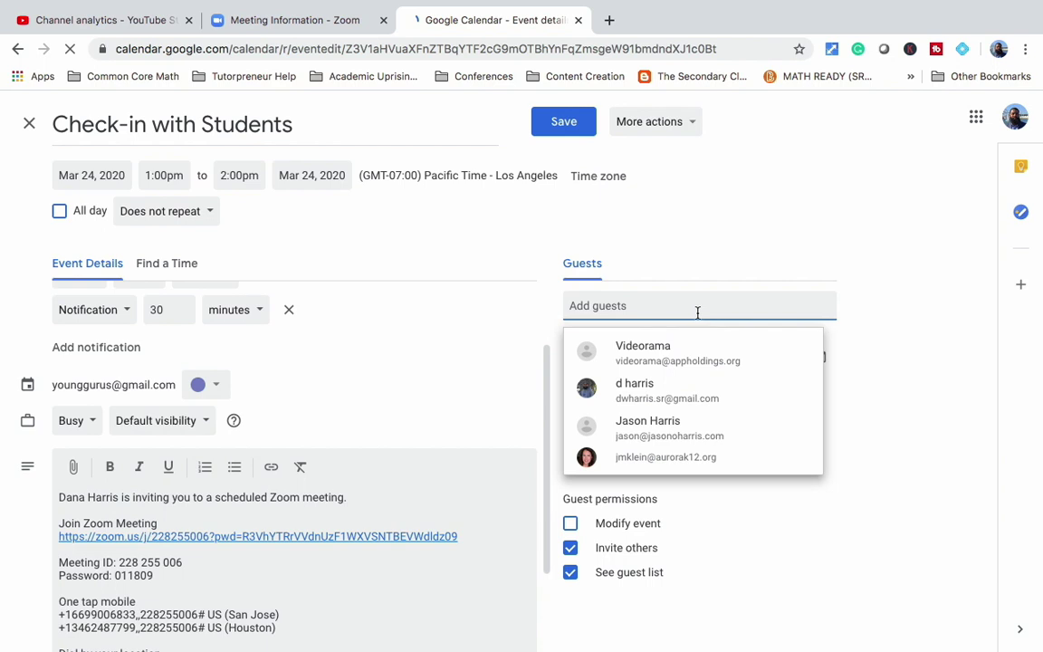
{"action": "left_click", "coordinate": [674, 387]}
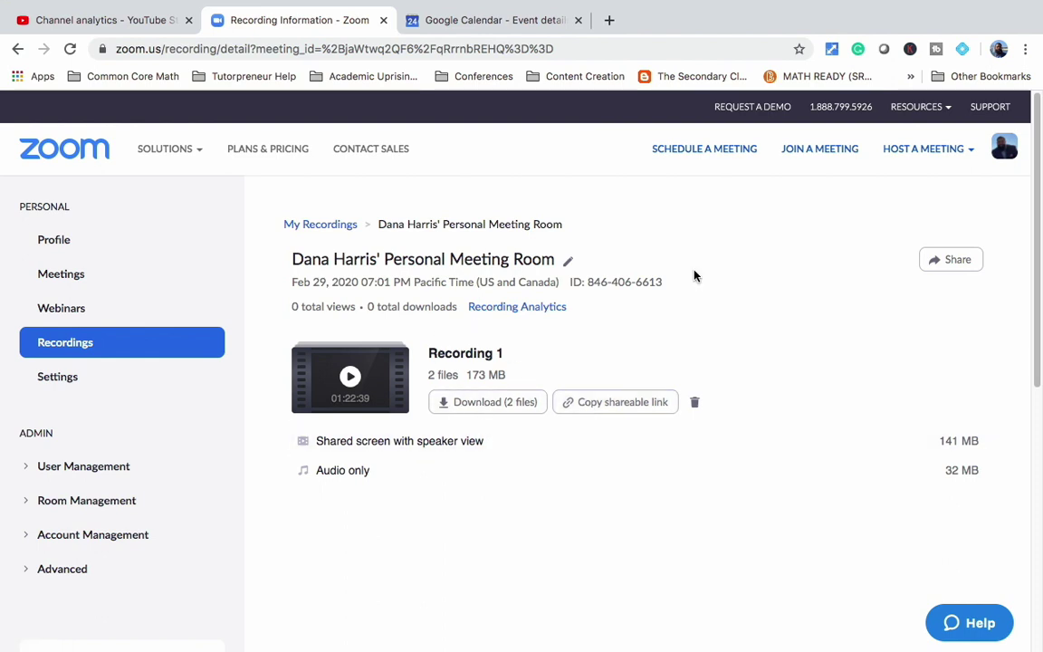
Step: Go back to My Recordings and scroll through the Local Recordings list
{"action": "mouse_move", "coordinate": [167, 150]}
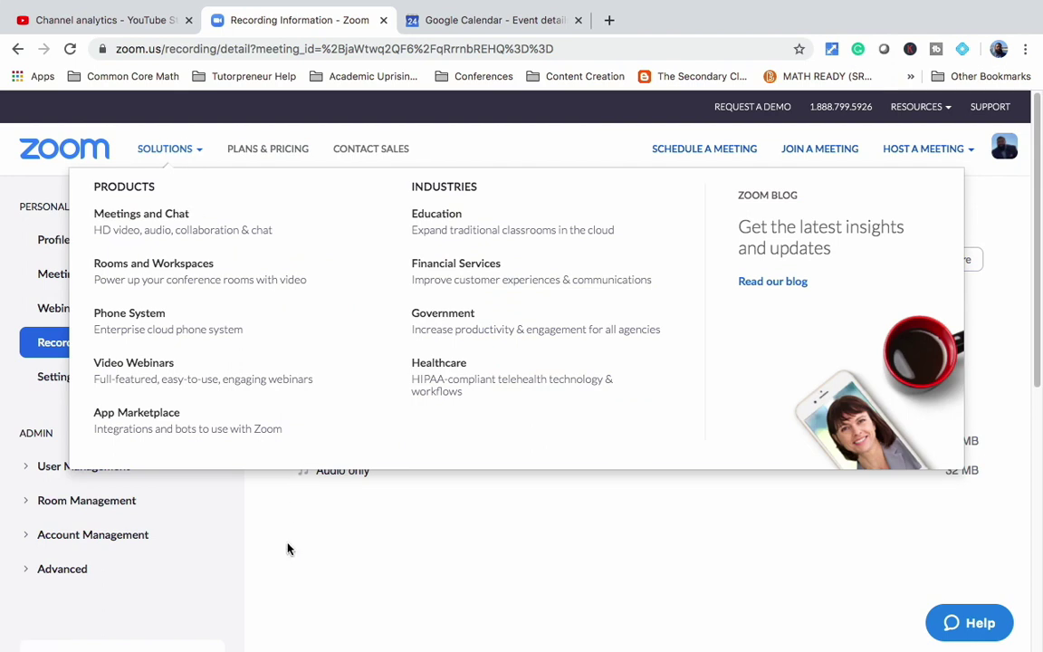
{"action": "key", "text": "super+bracketleft"}
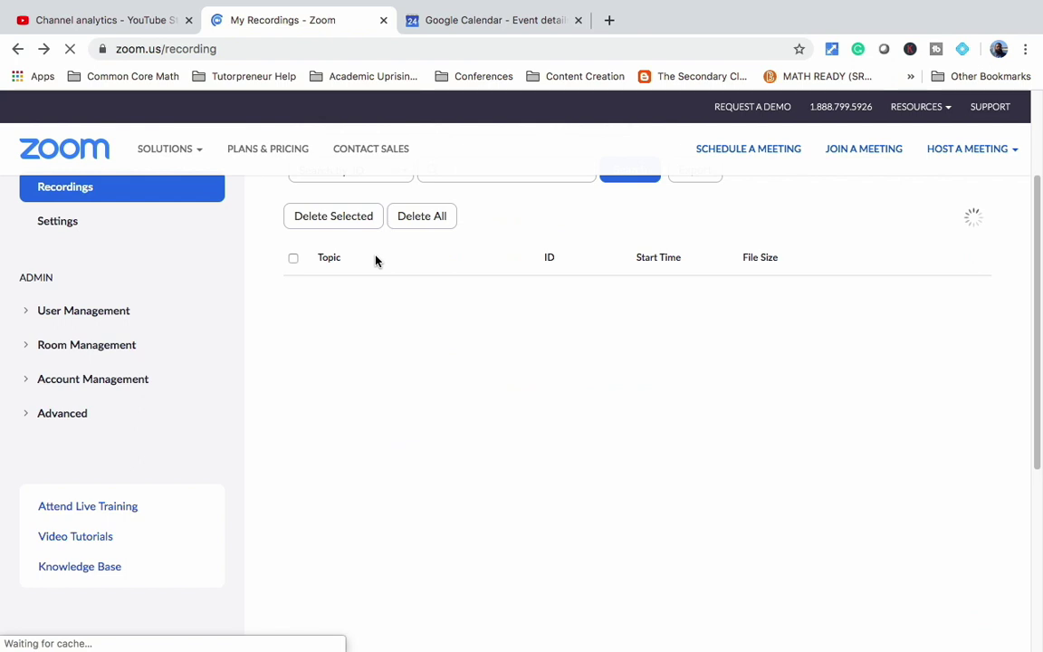
{"action": "left_click", "coordinate": [465, 214]}
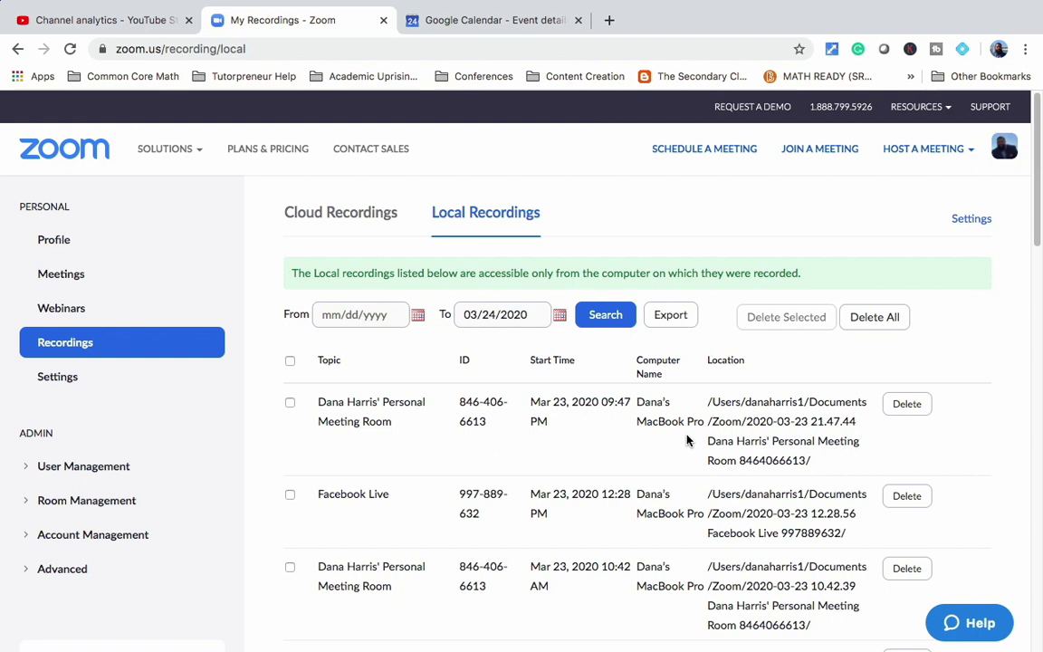
{"action": "scroll", "coordinate": [600, 419], "scroll_direction": "down", "scroll_amount": 5}
{"action": "scroll", "coordinate": [600, 412], "scroll_direction": "down", "scroll_amount": 10}
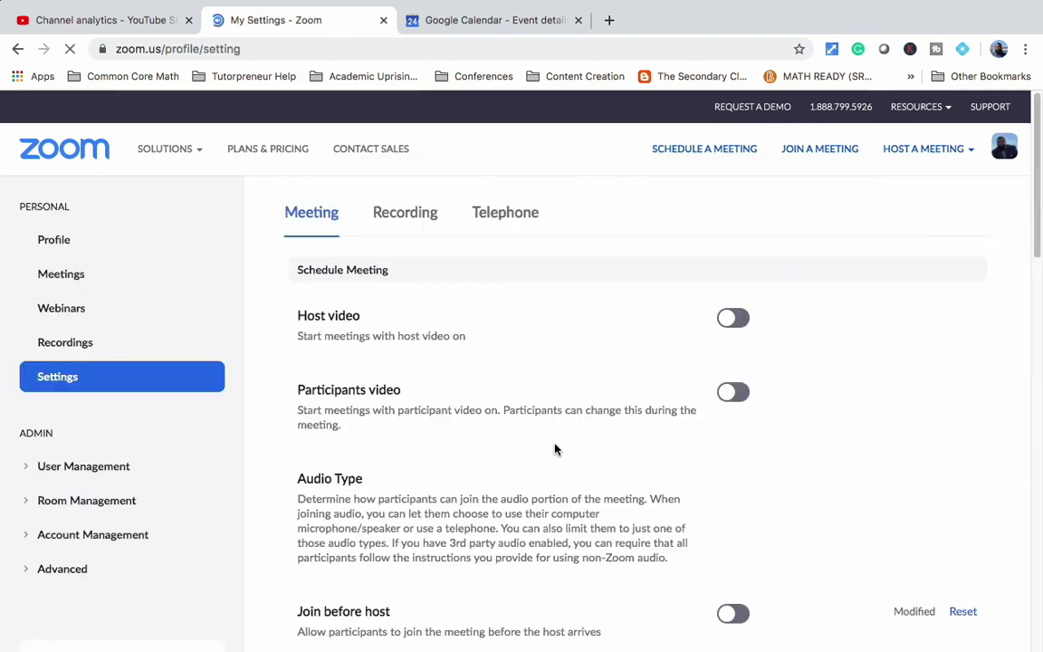
{"action": "scroll", "coordinate": [554, 449], "scroll_direction": "down", "scroll_amount": 1}
{"action": "scroll", "coordinate": [694, 305], "scroll_direction": "down", "scroll_amount": 6}
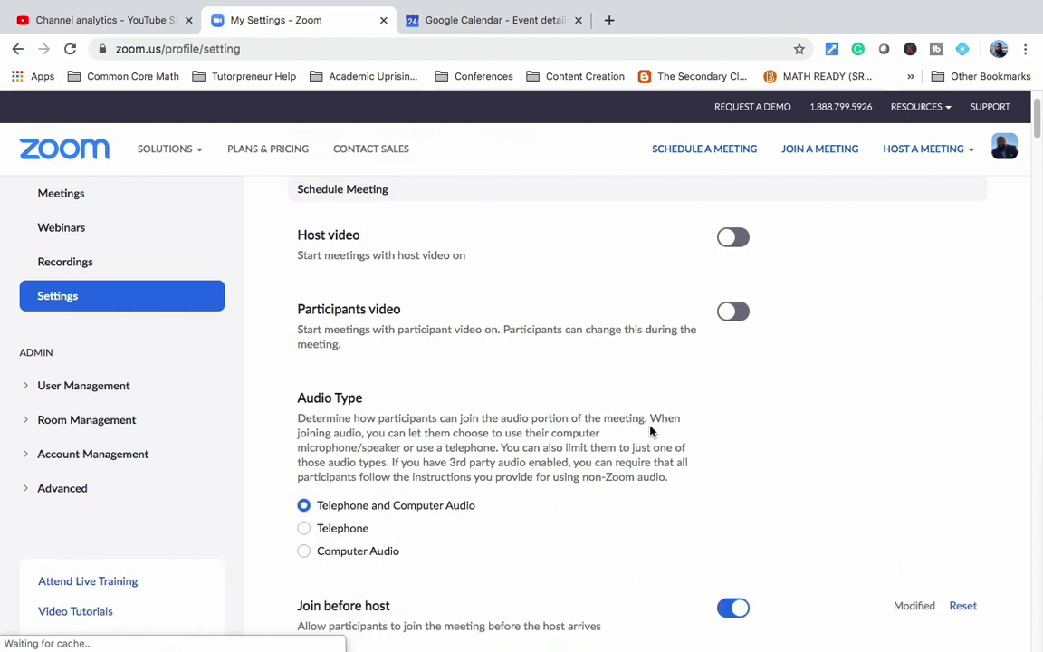
{"action": "scroll", "coordinate": [649, 431], "scroll_direction": "down", "scroll_amount": 7}
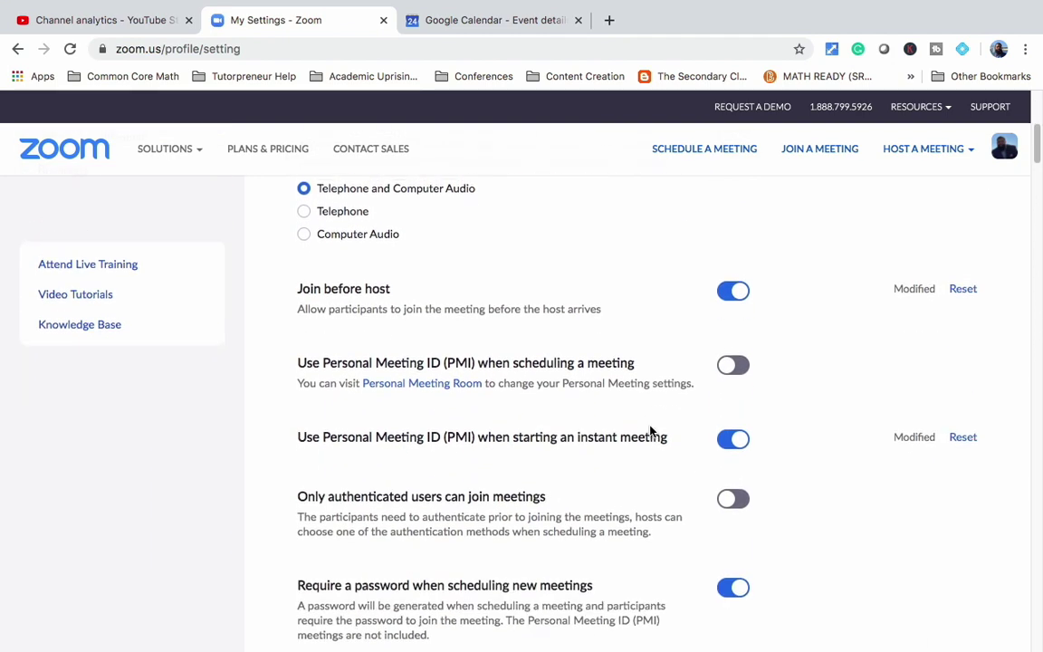
{"action": "scroll", "coordinate": [649, 430], "scroll_direction": "down", "scroll_amount": 20}
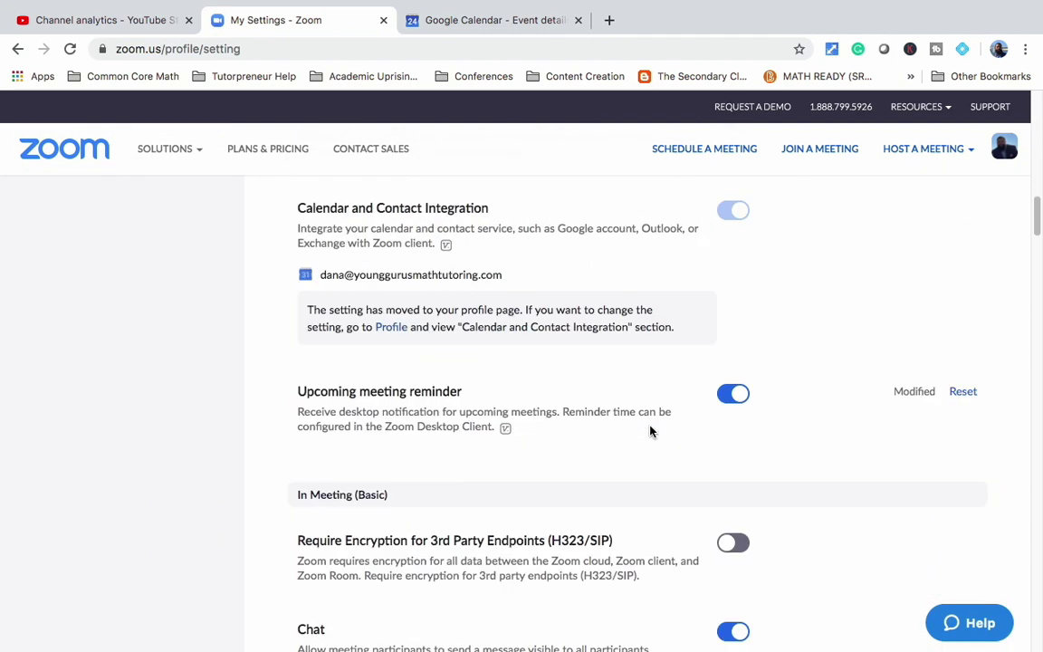
{"action": "scroll", "coordinate": [649, 431], "scroll_direction": "up", "scroll_amount": 3}
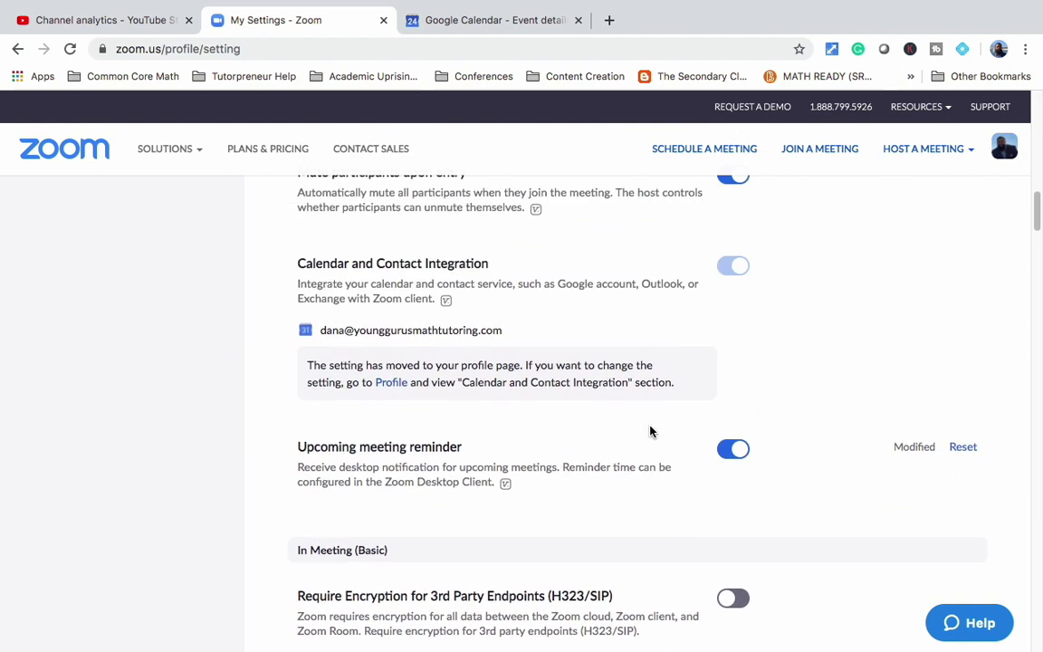
{"action": "scroll", "coordinate": [649, 430], "scroll_direction": "up", "scroll_amount": 3}
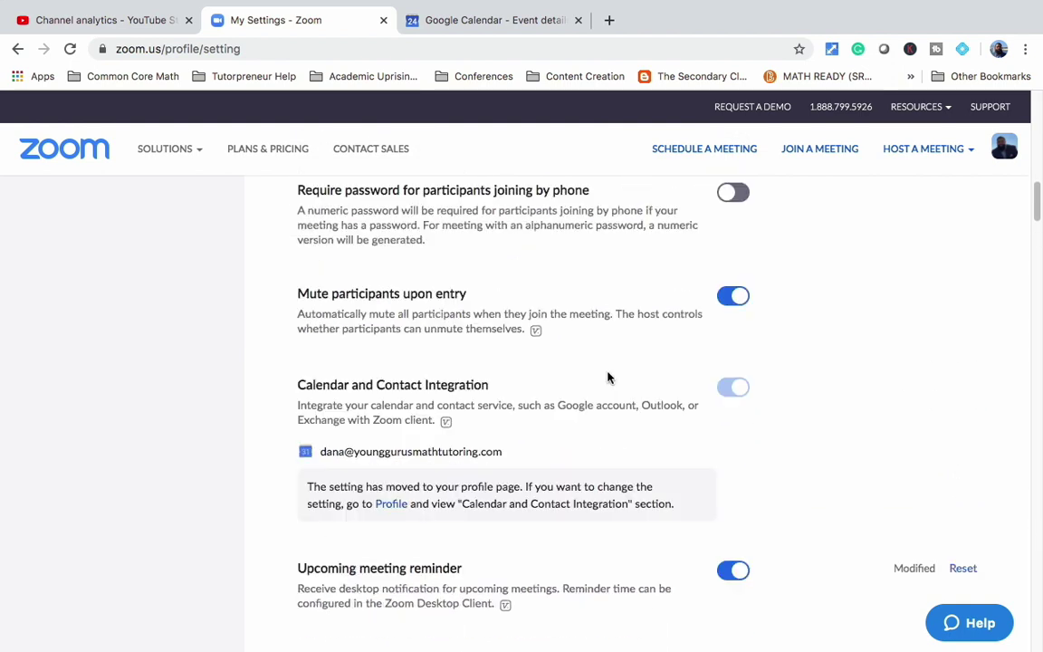
{"action": "scroll", "coordinate": [610, 432], "scroll_direction": "down", "scroll_amount": 8}
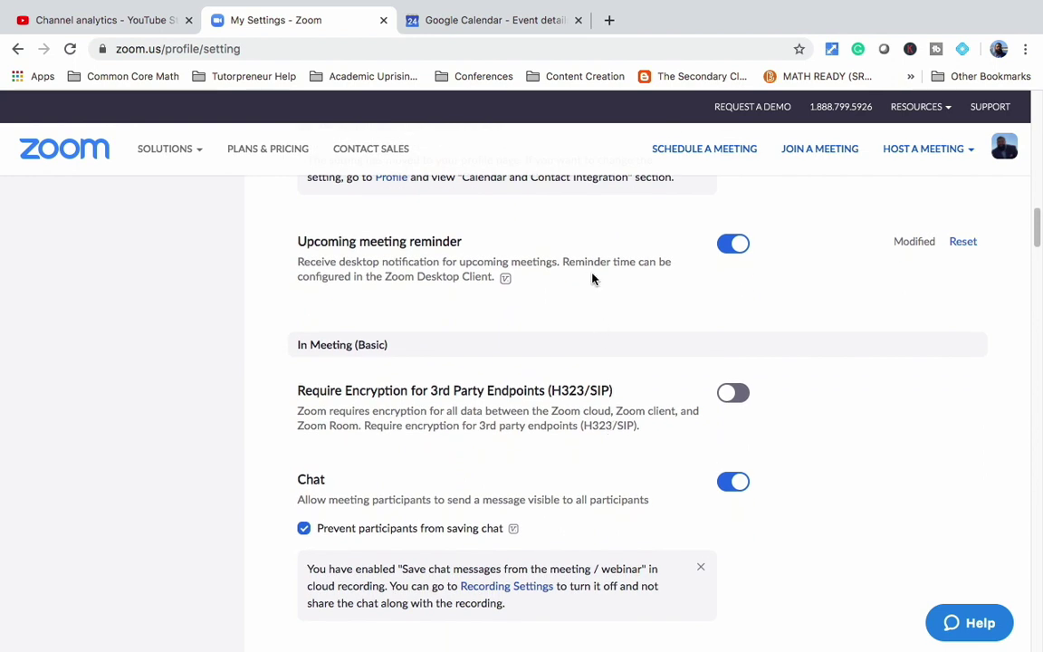
{"action": "scroll", "coordinate": [572, 382], "scroll_direction": "down", "scroll_amount": 2}
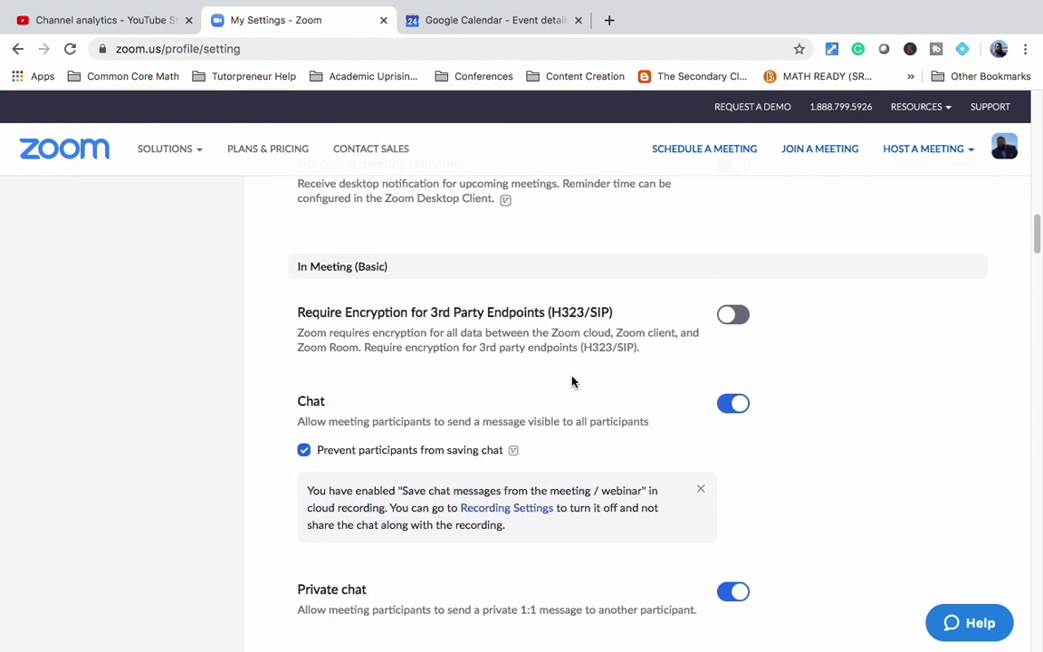
{"action": "scroll", "coordinate": [572, 469], "scroll_direction": "down", "scroll_amount": 1}
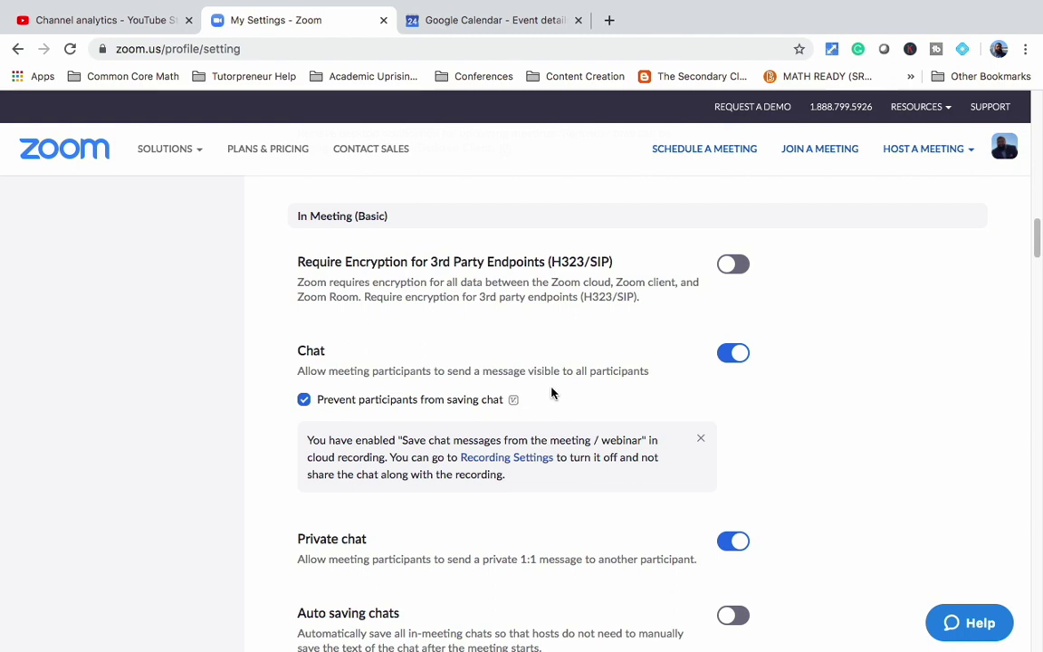
{"action": "scroll", "coordinate": [554, 459], "scroll_direction": "down", "scroll_amount": 2}
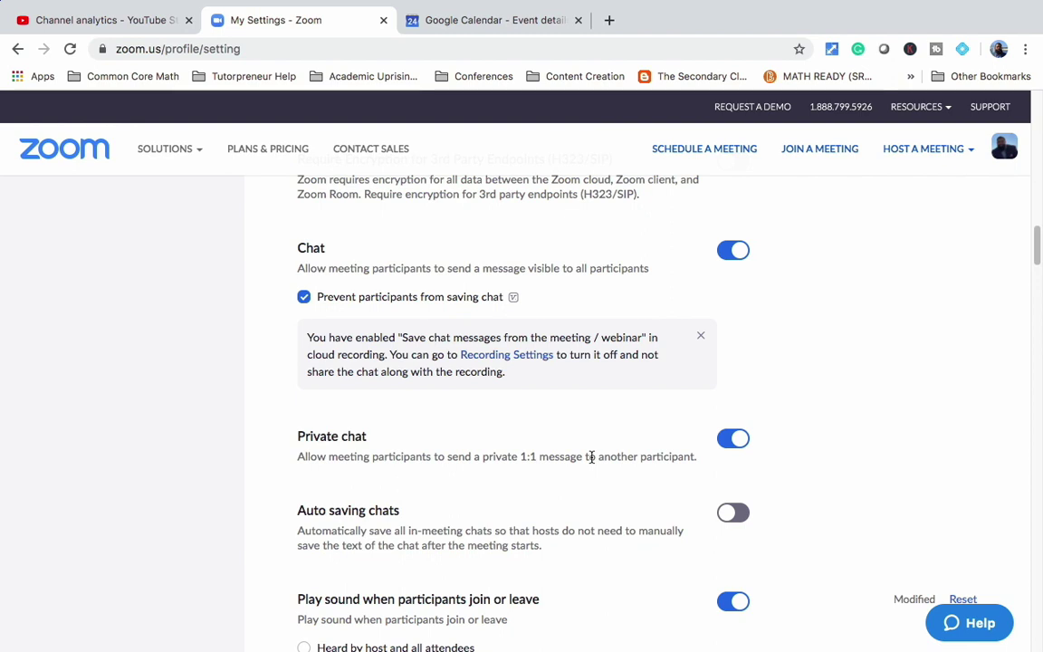
{"action": "scroll", "coordinate": [578, 504], "scroll_direction": "down", "scroll_amount": 3}
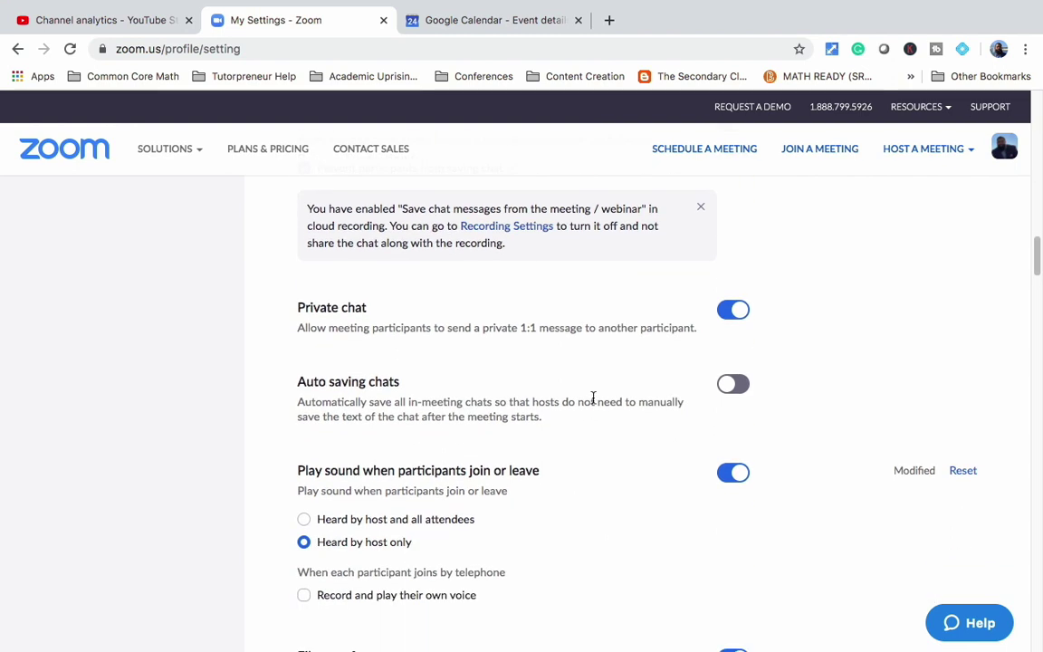
{"action": "scroll", "coordinate": [548, 483], "scroll_direction": "down", "scroll_amount": 5}
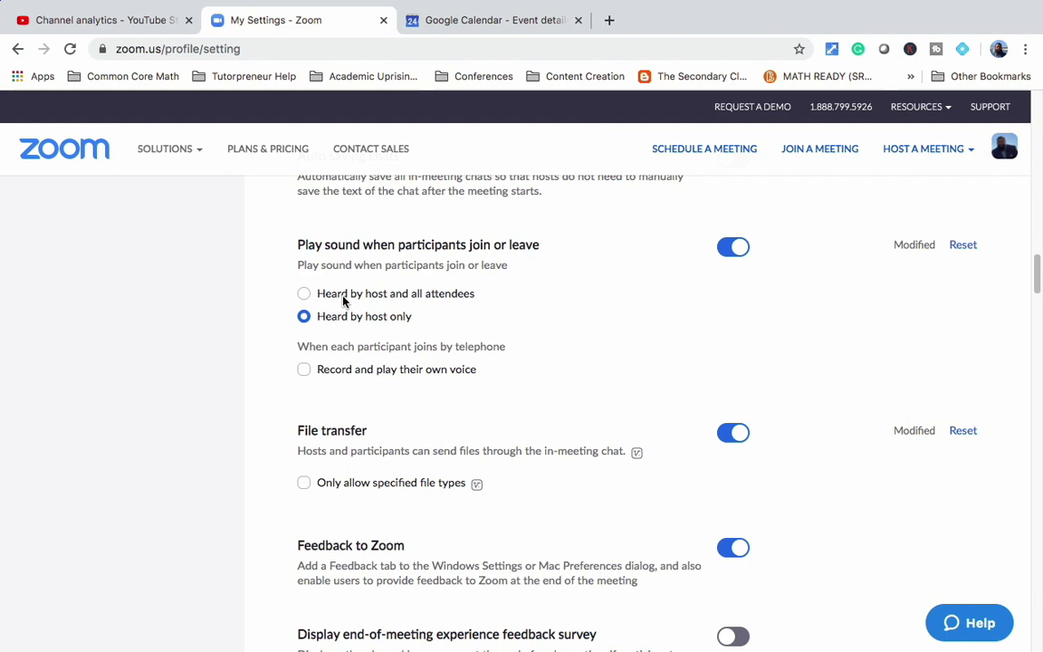
{"action": "scroll", "coordinate": [356, 379], "scroll_direction": "down", "scroll_amount": 3}
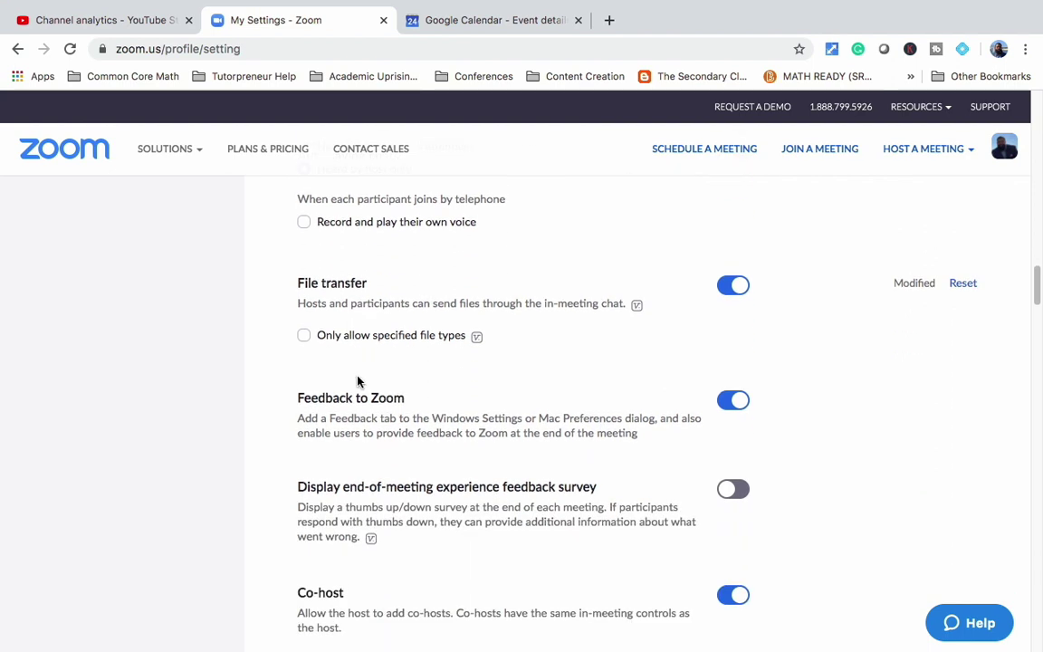
{"action": "scroll", "coordinate": [431, 409], "scroll_direction": "down", "scroll_amount": 4}
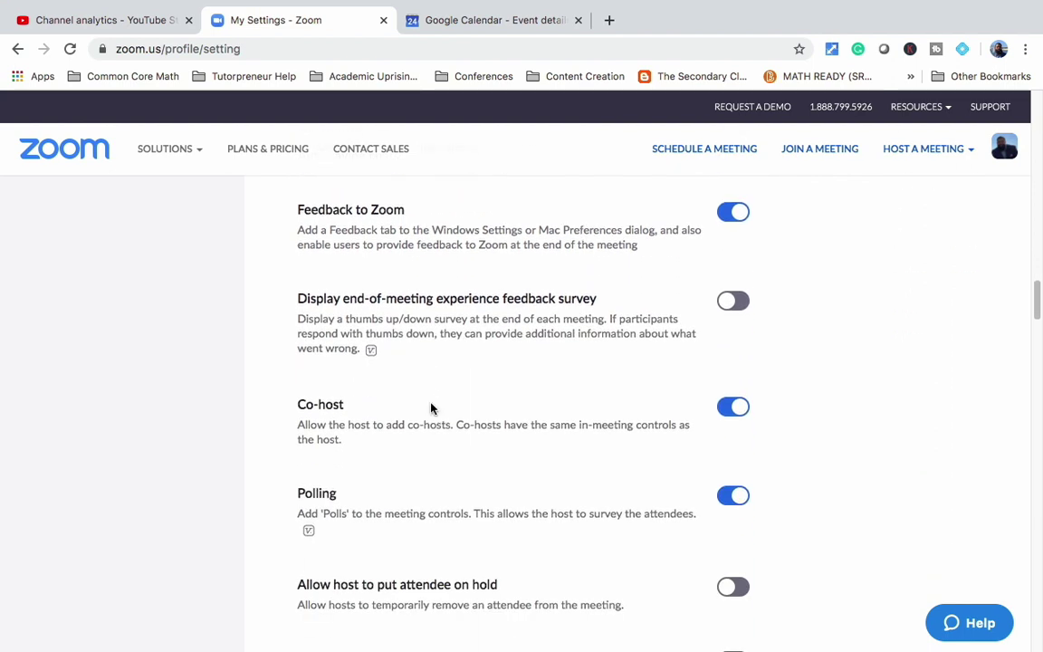
{"action": "scroll", "coordinate": [431, 409], "scroll_direction": "down", "scroll_amount": 2}
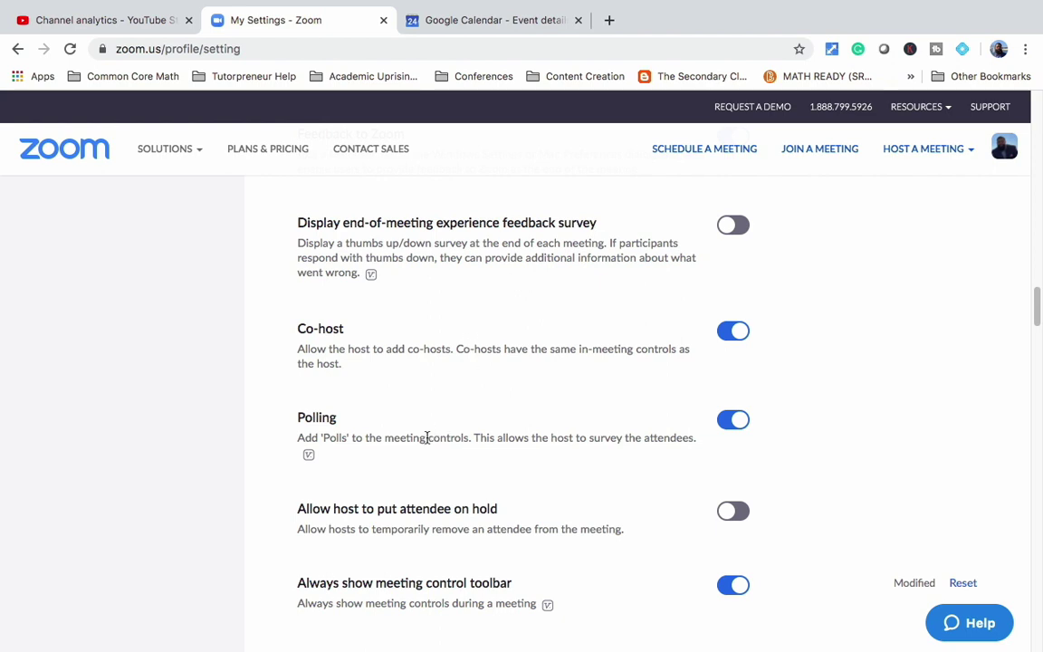
{"action": "scroll", "coordinate": [426, 437], "scroll_direction": "down", "scroll_amount": 2}
{"action": "scroll", "coordinate": [426, 437], "scroll_direction": "down", "scroll_amount": 1}
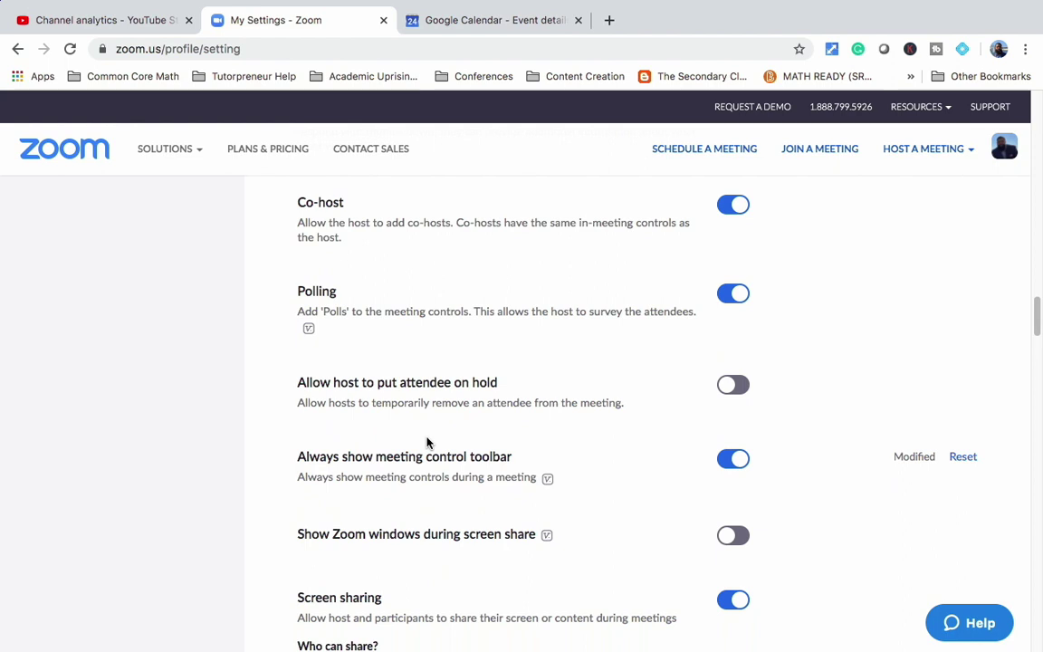
{"action": "scroll", "coordinate": [427, 442], "scroll_direction": "down", "scroll_amount": 3}
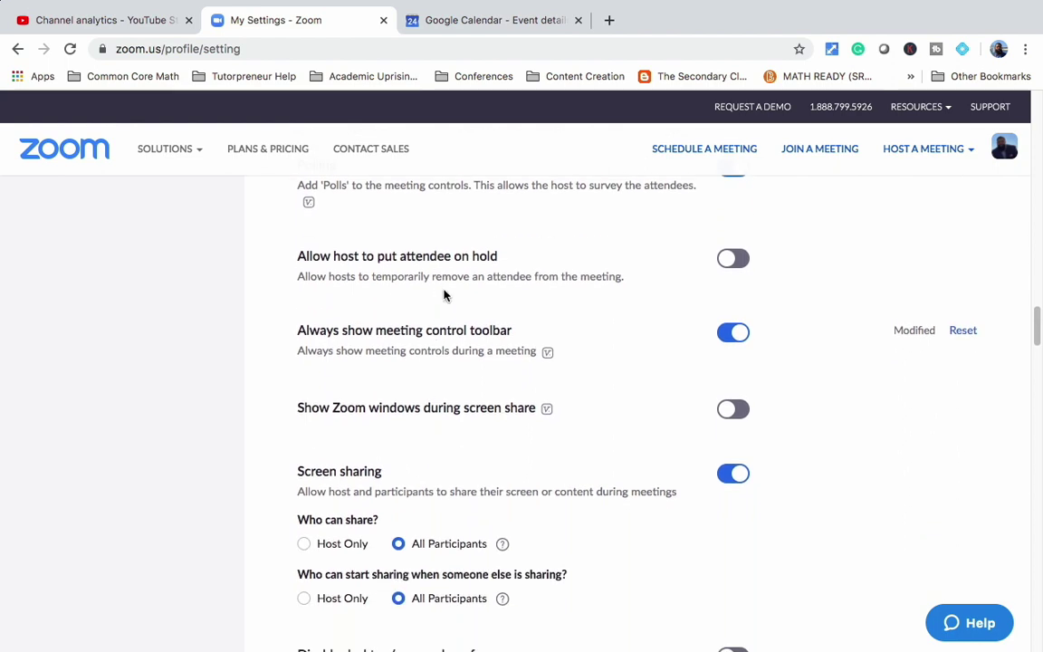
{"action": "scroll", "coordinate": [462, 409], "scroll_direction": "down", "scroll_amount": 2}
{"action": "scroll", "coordinate": [463, 412], "scroll_direction": "down", "scroll_amount": 1}
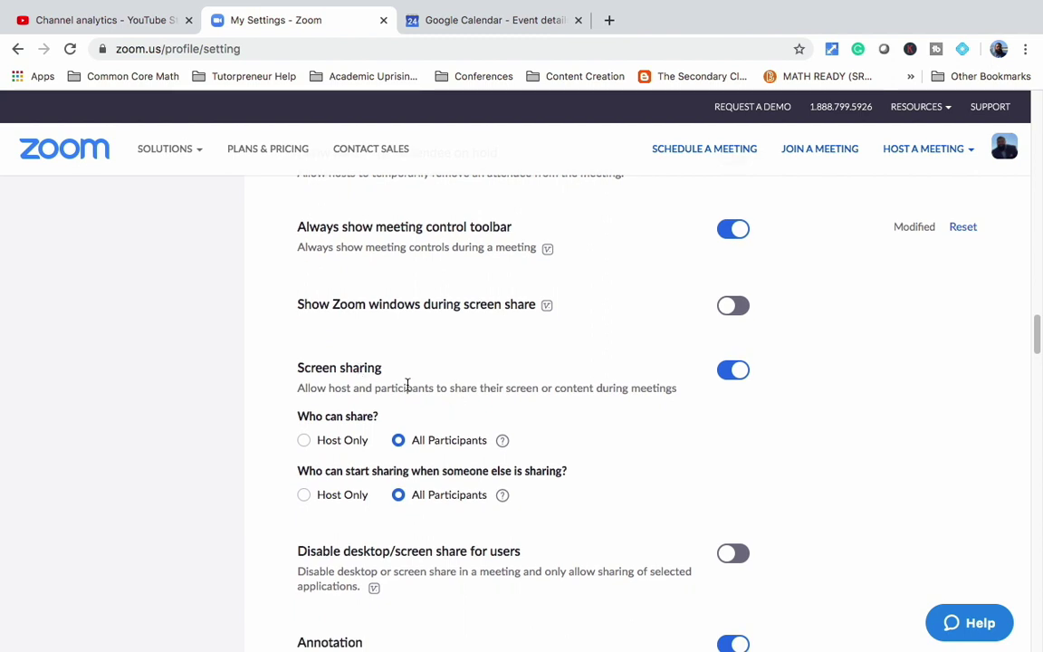
{"action": "scroll", "coordinate": [430, 409], "scroll_direction": "down", "scroll_amount": 2}
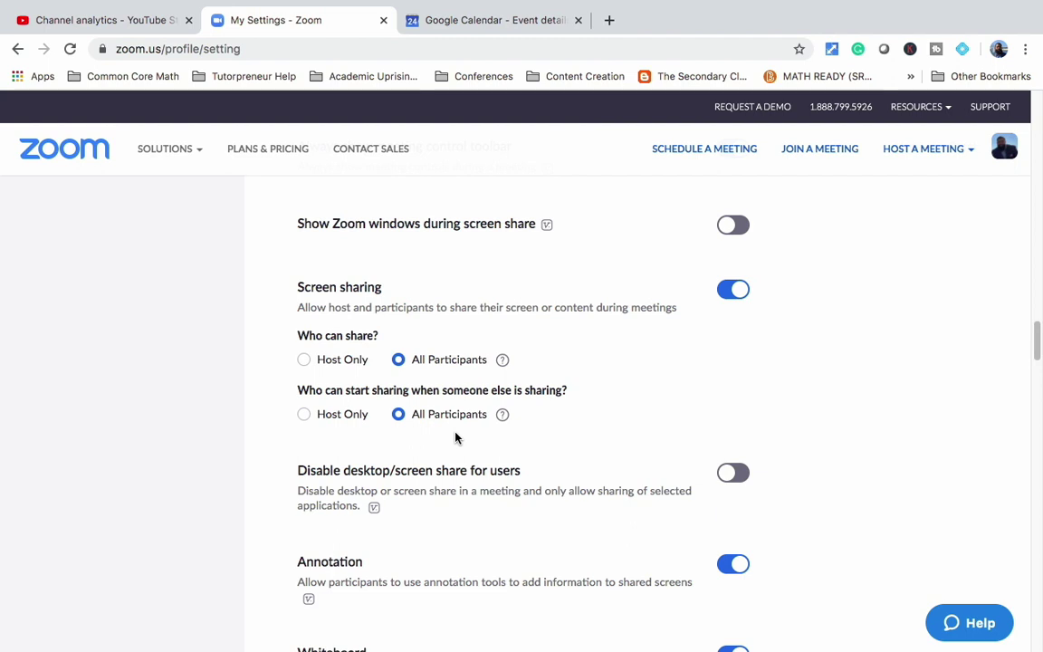
{"action": "scroll", "coordinate": [455, 437], "scroll_direction": "down", "scroll_amount": 3}
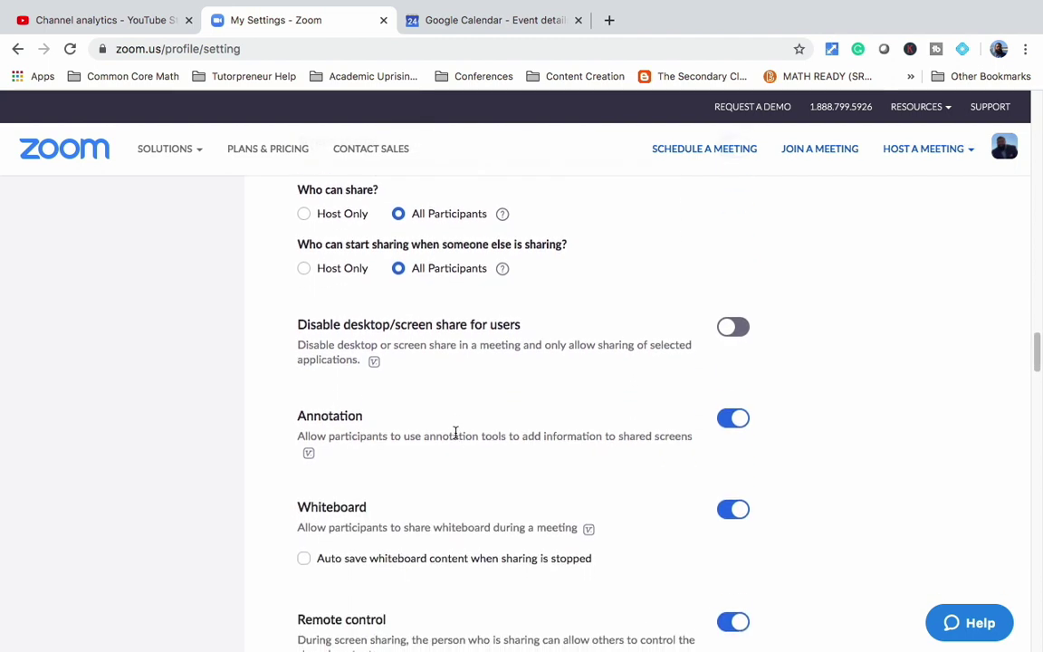
{"action": "scroll", "coordinate": [455, 434], "scroll_direction": "down", "scroll_amount": 1}
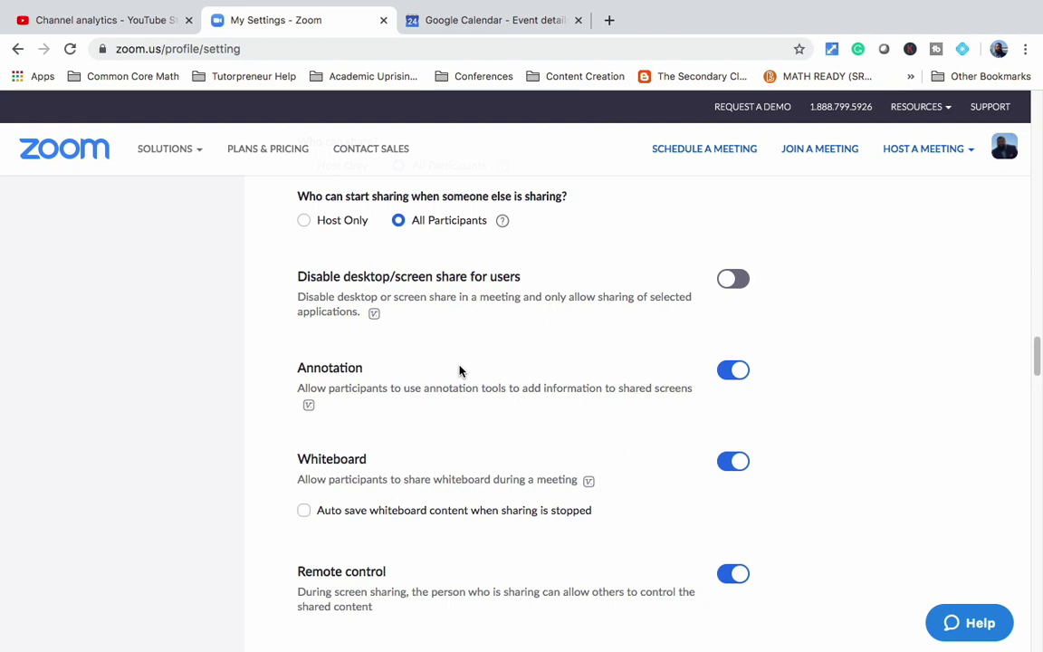
{"action": "scroll", "coordinate": [465, 460], "scroll_direction": "down", "scroll_amount": 2}
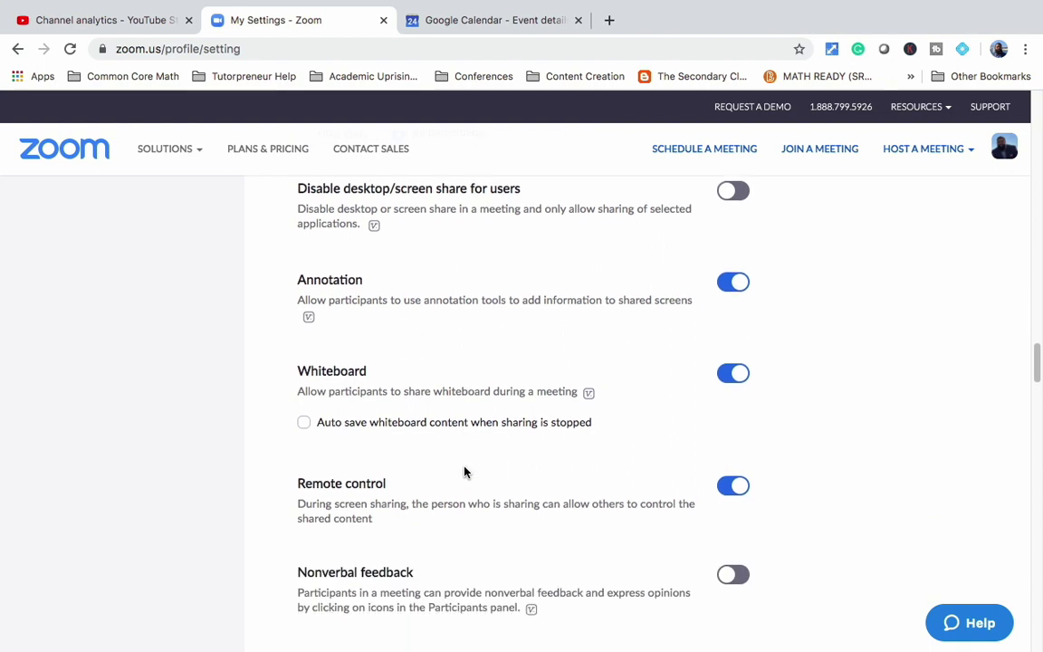
{"action": "scroll", "coordinate": [444, 480], "scroll_direction": "down", "scroll_amount": 1}
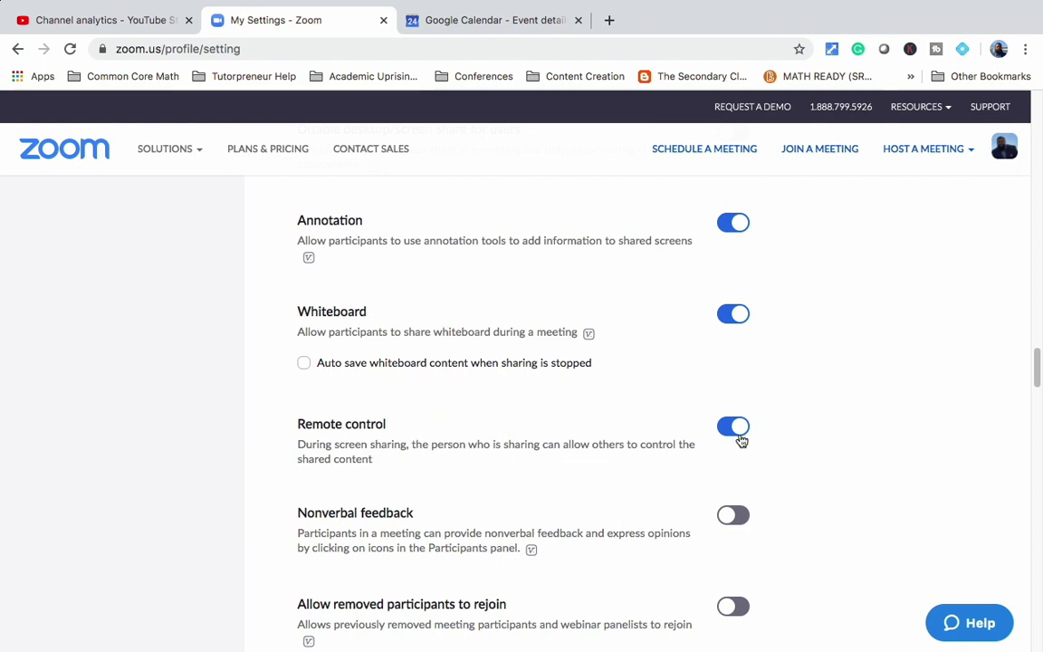
{"action": "scroll", "coordinate": [482, 550], "scroll_direction": "down", "scroll_amount": 3}
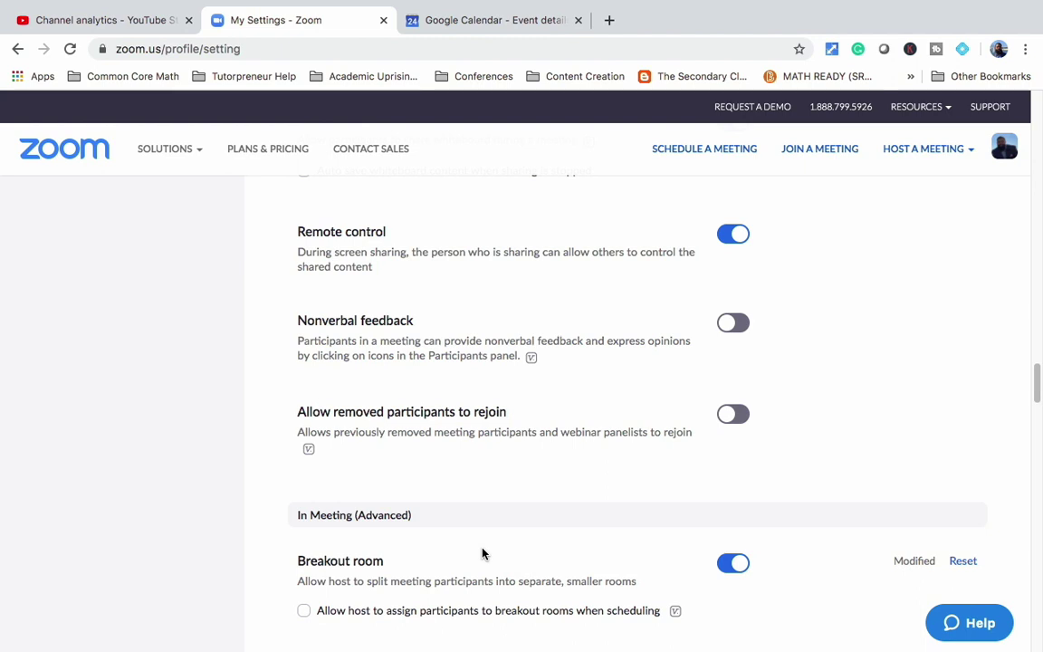
{"action": "scroll", "coordinate": [482, 553], "scroll_direction": "down", "scroll_amount": 4}
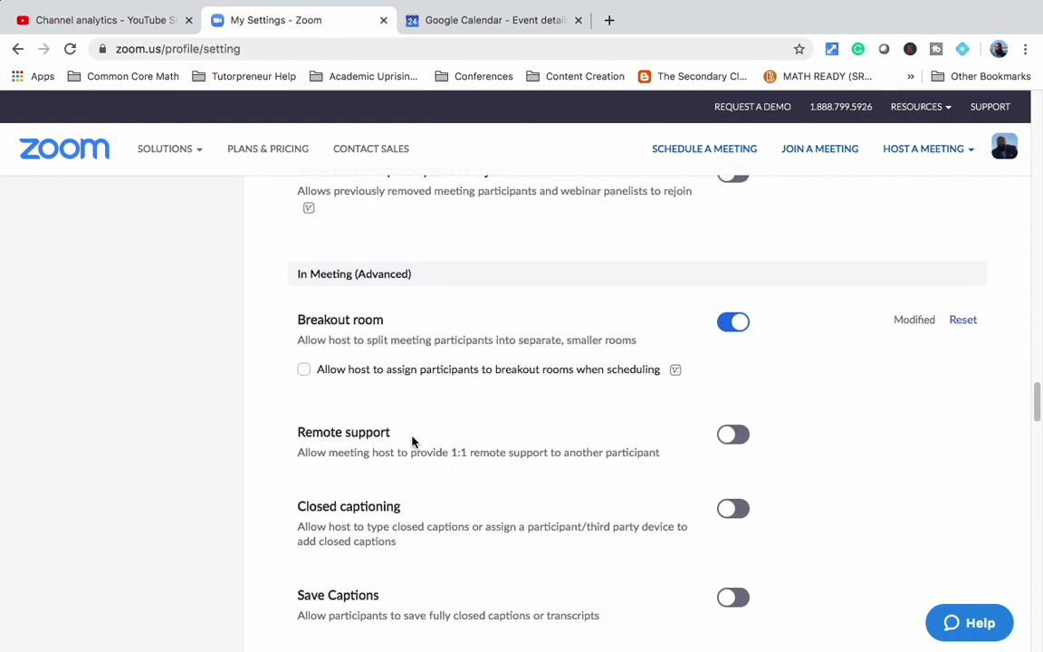
{"action": "scroll", "coordinate": [412, 441], "scroll_direction": "down", "scroll_amount": 1}
{"action": "scroll", "coordinate": [412, 442], "scroll_direction": "down", "scroll_amount": 3}
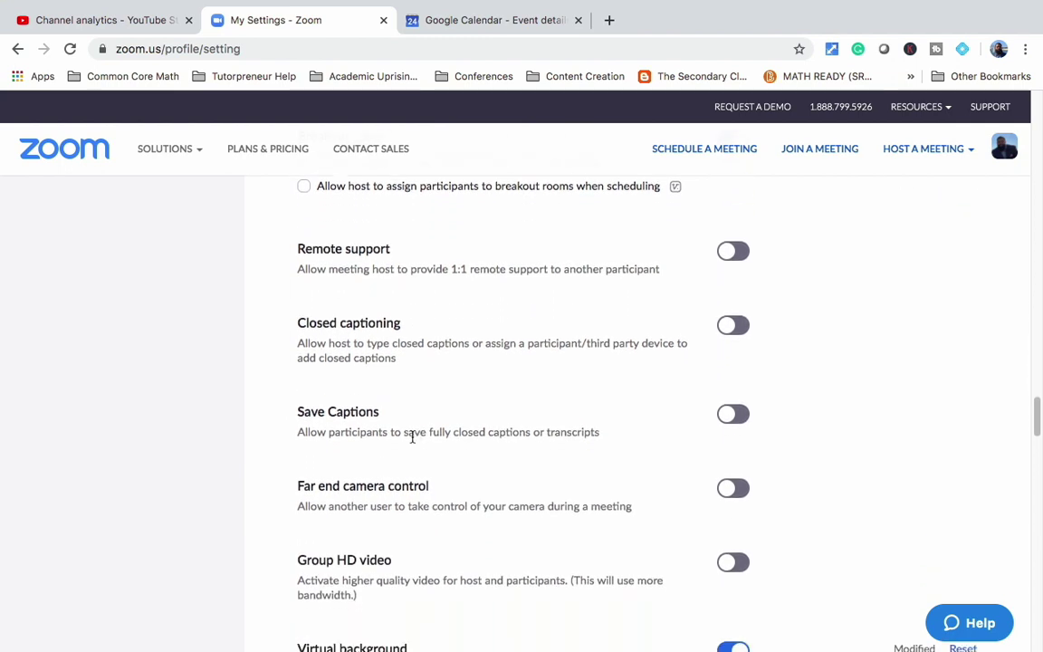
{"action": "scroll", "coordinate": [412, 437], "scroll_direction": "down", "scroll_amount": 6}
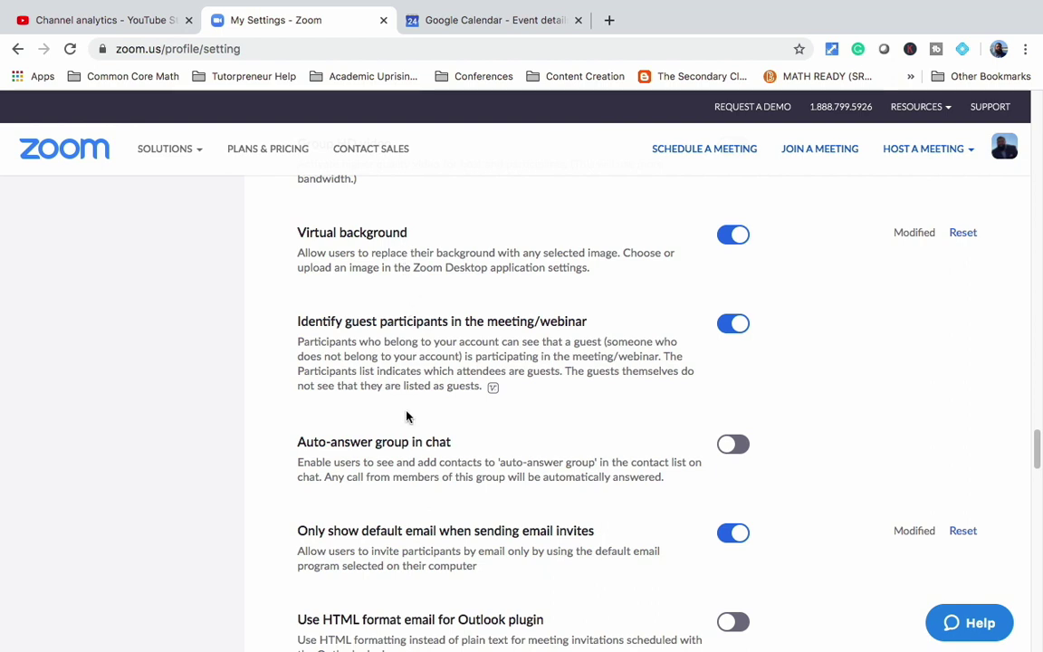
{"action": "scroll", "coordinate": [406, 416], "scroll_direction": "down", "scroll_amount": 5}
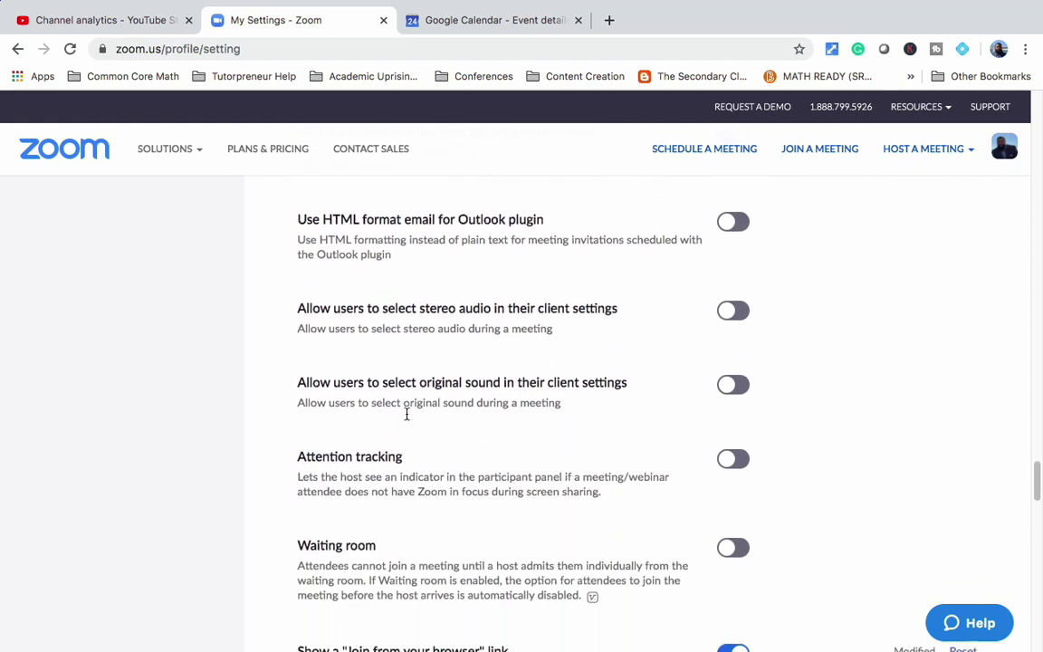
{"action": "scroll", "coordinate": [406, 416], "scroll_direction": "down", "scroll_amount": 3}
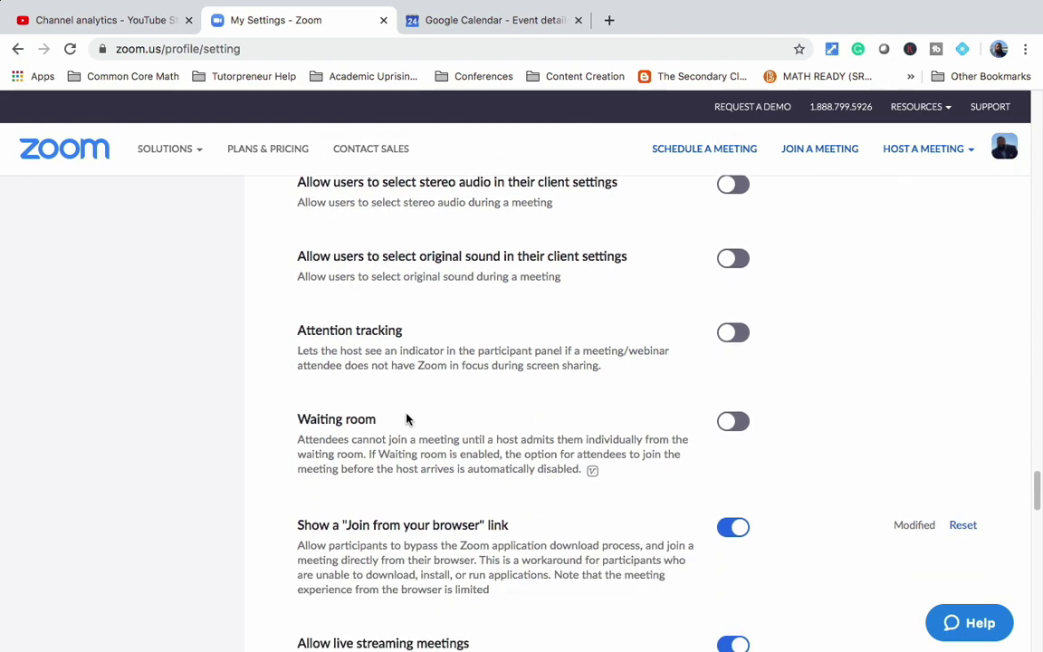
{"action": "scroll", "coordinate": [406, 418], "scroll_direction": "down", "scroll_amount": 2}
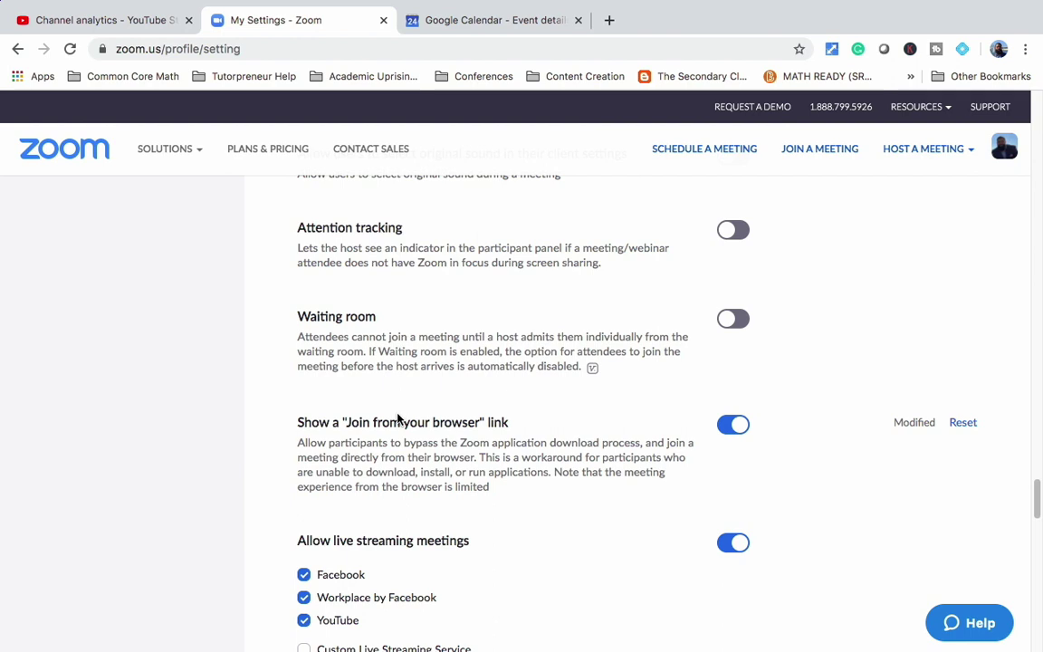
{"action": "scroll", "coordinate": [391, 457], "scroll_direction": "down", "scroll_amount": 1}
{"action": "scroll", "coordinate": [391, 459], "scroll_direction": "down", "scroll_amount": 2}
{"action": "scroll", "coordinate": [383, 424], "scroll_direction": "down", "scroll_amount": 3}
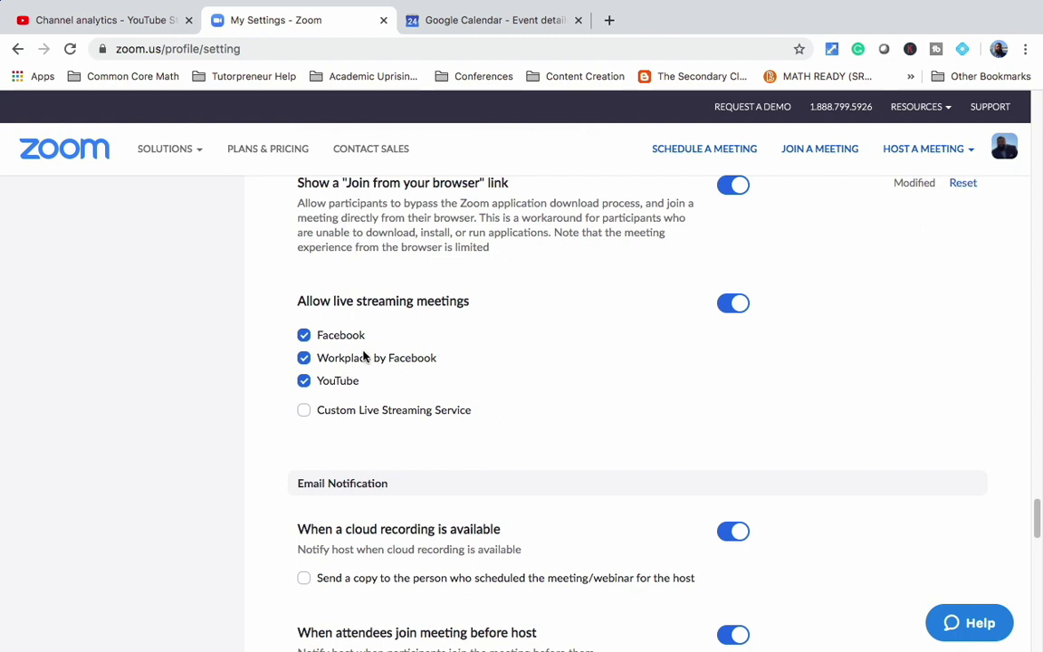
{"action": "scroll", "coordinate": [512, 471], "scroll_direction": "down", "scroll_amount": 3}
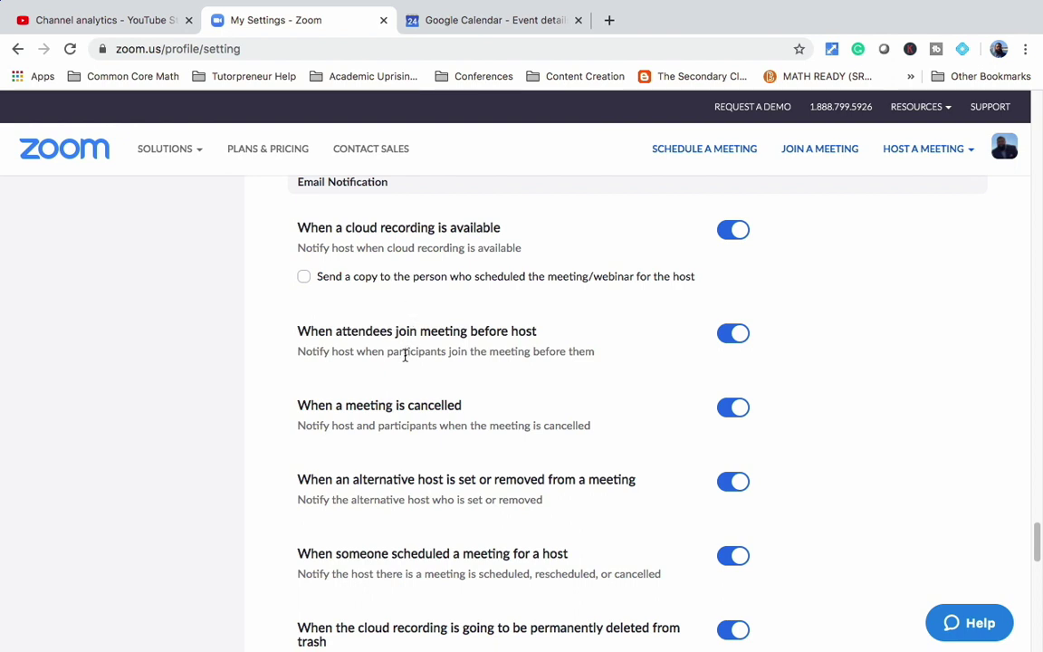
{"action": "scroll", "coordinate": [404, 357], "scroll_direction": "down", "scroll_amount": 7}
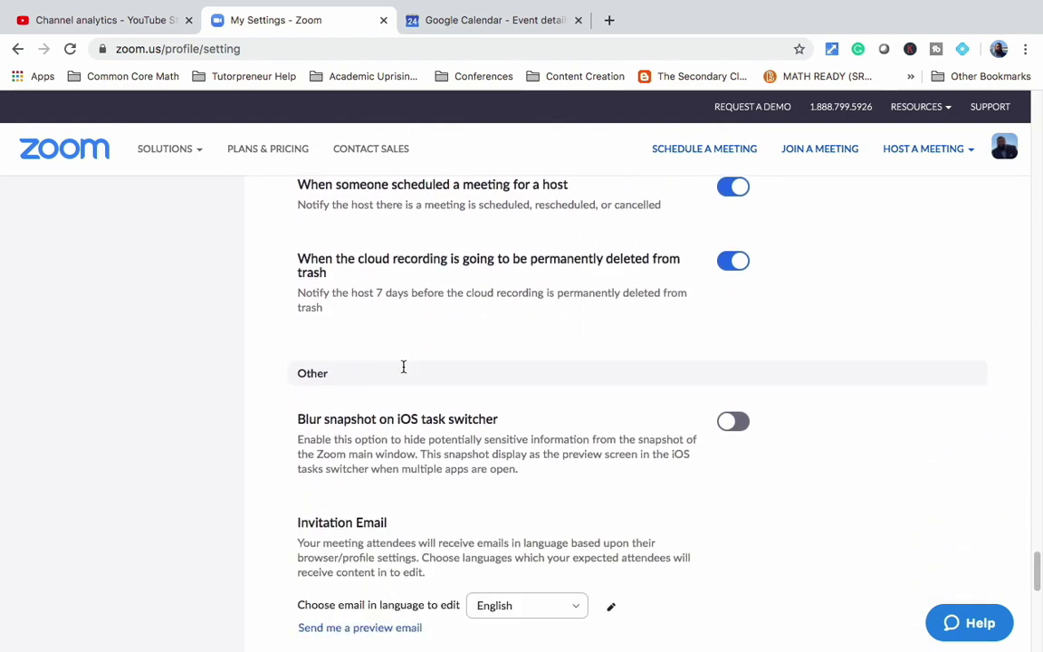
{"action": "scroll", "coordinate": [403, 365], "scroll_direction": "down", "scroll_amount": 8}
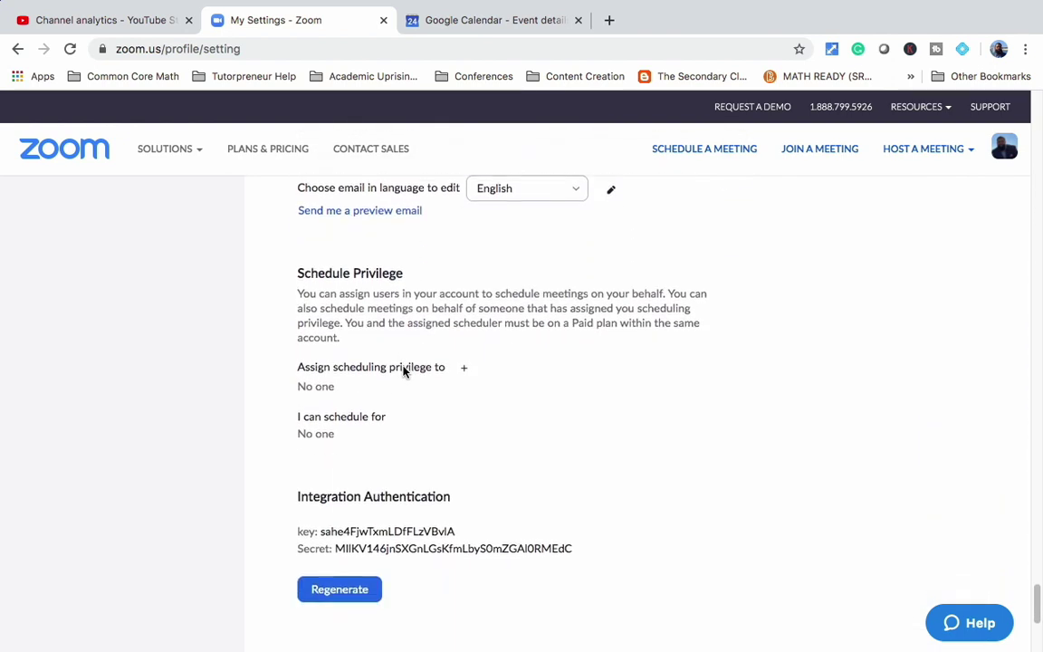
{"action": "scroll", "coordinate": [404, 371], "scroll_direction": "down", "scroll_amount": 1}
{"action": "scroll", "coordinate": [403, 371], "scroll_direction": "down", "scroll_amount": 2}
{"action": "scroll", "coordinate": [404, 370], "scroll_direction": "up", "scroll_amount": 8}
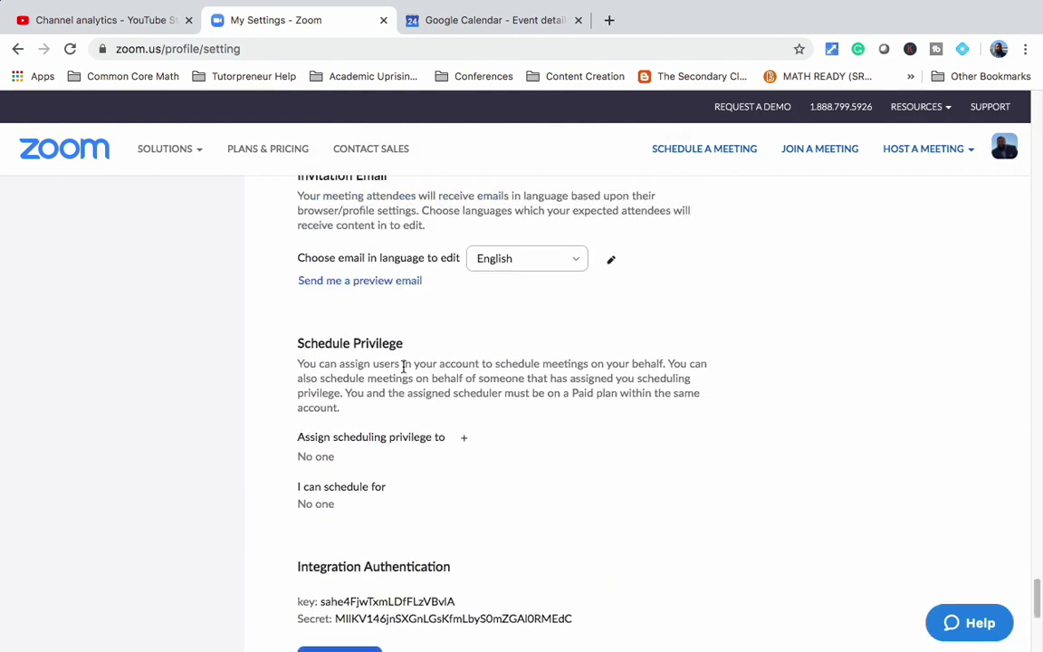
{"action": "scroll", "coordinate": [404, 371], "scroll_direction": "up", "scroll_amount": 4}
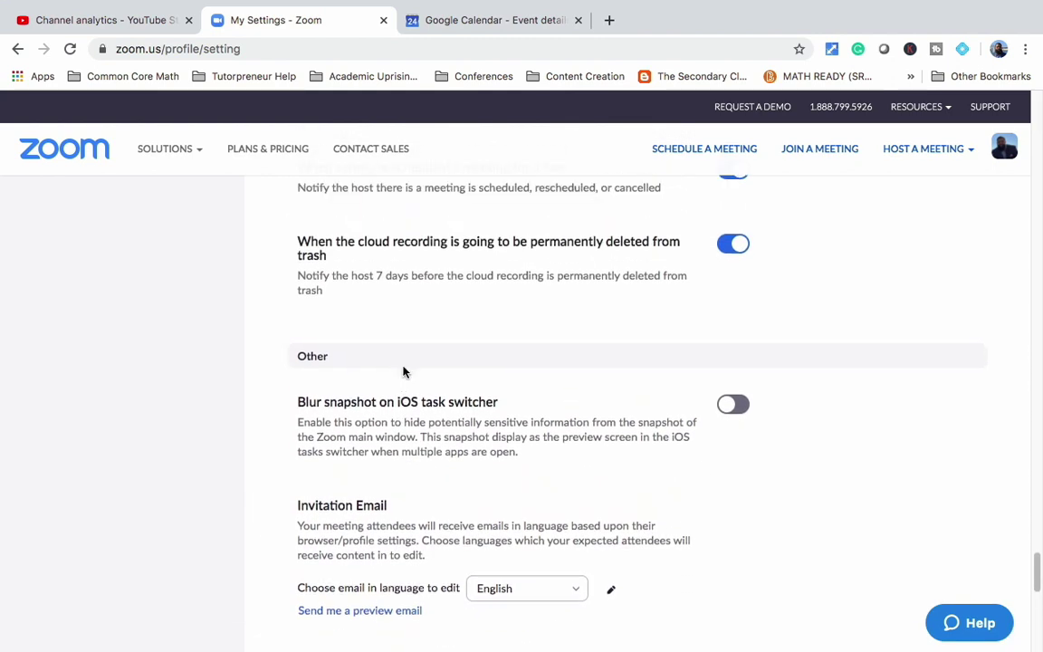
{"action": "scroll", "coordinate": [404, 371], "scroll_direction": "up", "scroll_amount": 1}
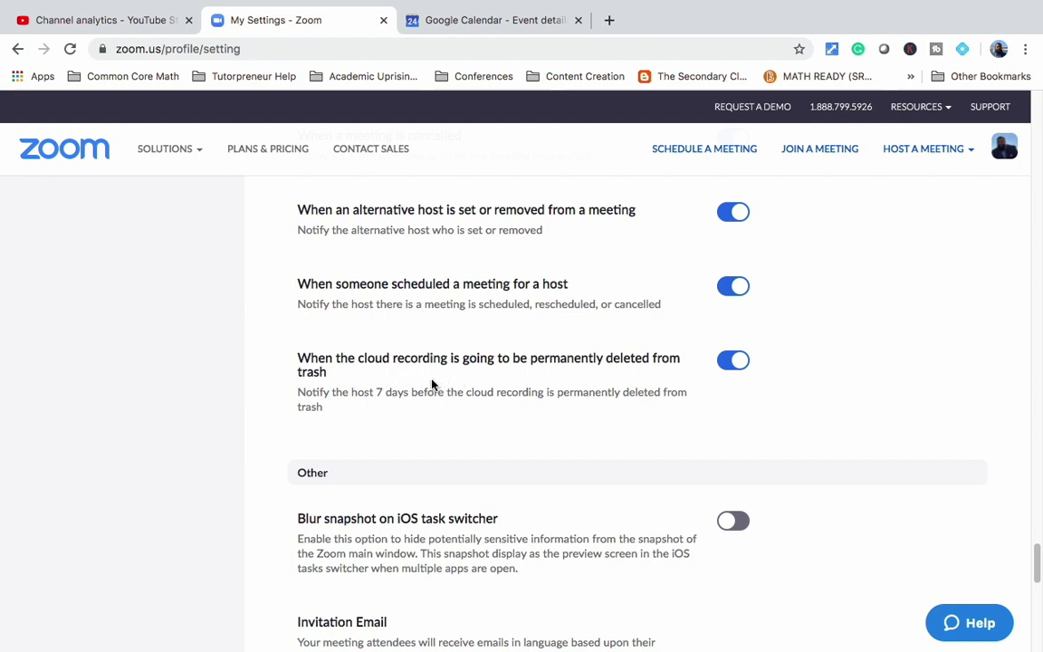
{"action": "scroll", "coordinate": [432, 385], "scroll_direction": "up", "scroll_amount": 3}
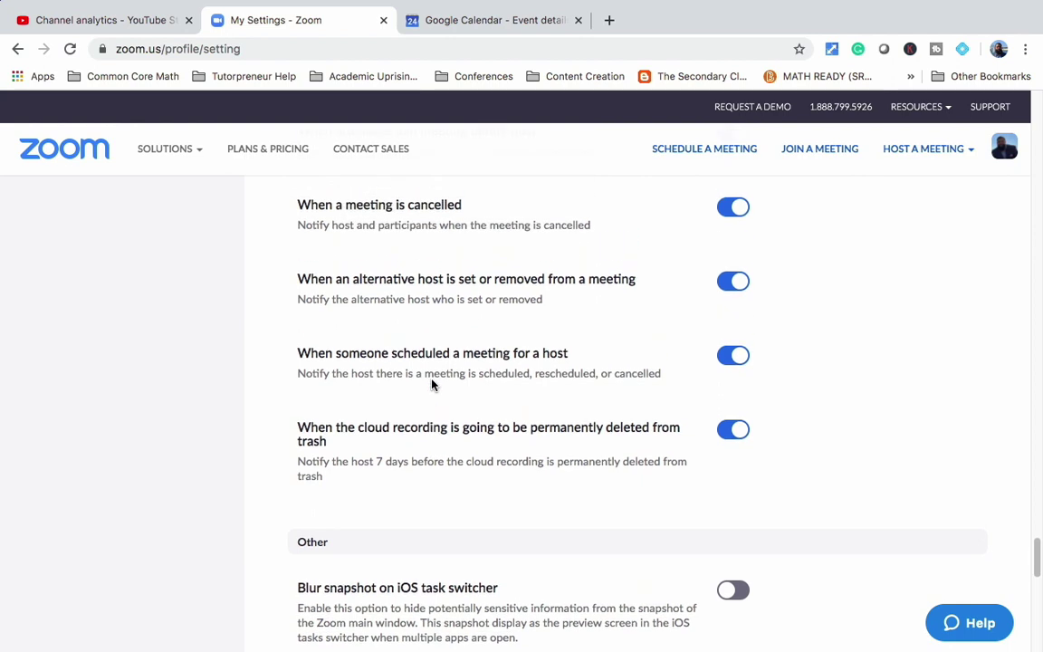
{"action": "scroll", "coordinate": [431, 385], "scroll_direction": "up", "scroll_amount": 5}
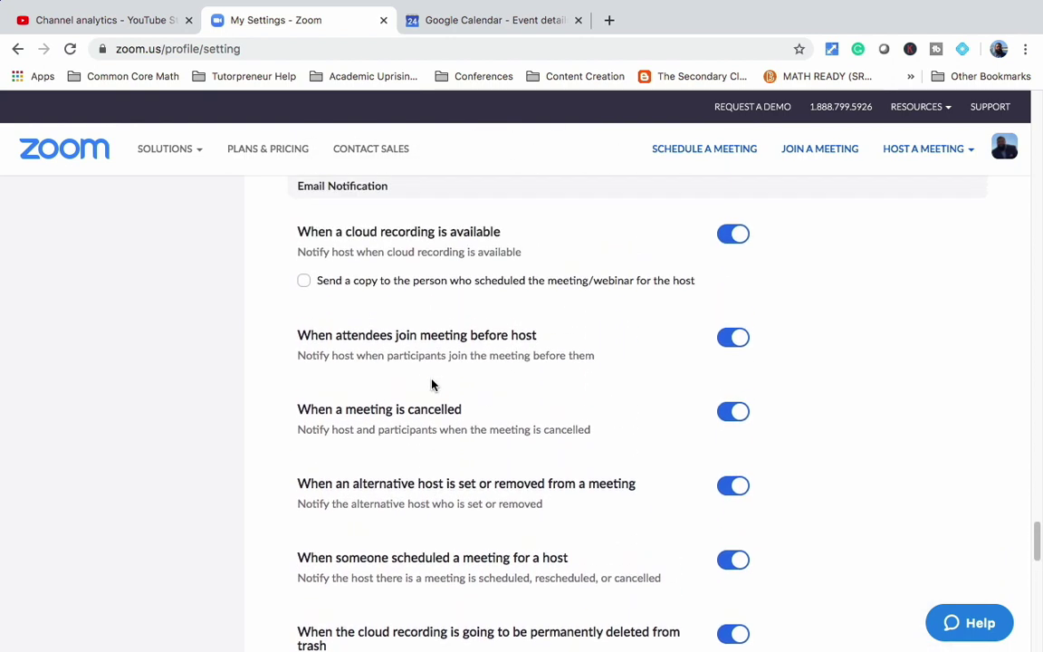
{"action": "scroll", "coordinate": [431, 384], "scroll_direction": "up", "scroll_amount": 7}
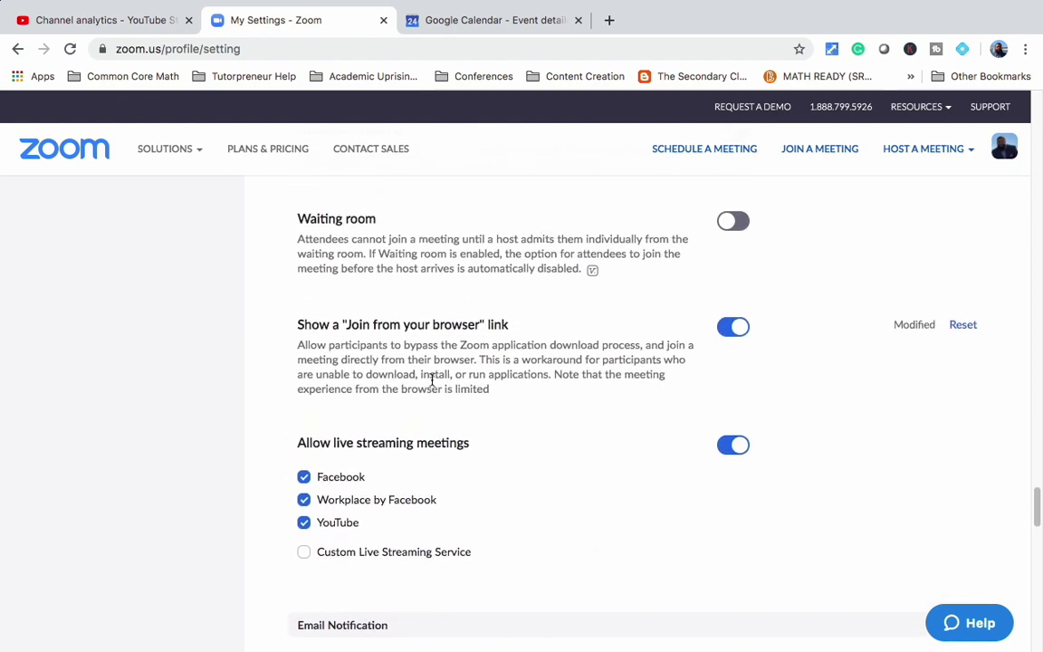
{"action": "scroll", "coordinate": [432, 385], "scroll_direction": "up", "scroll_amount": 6}
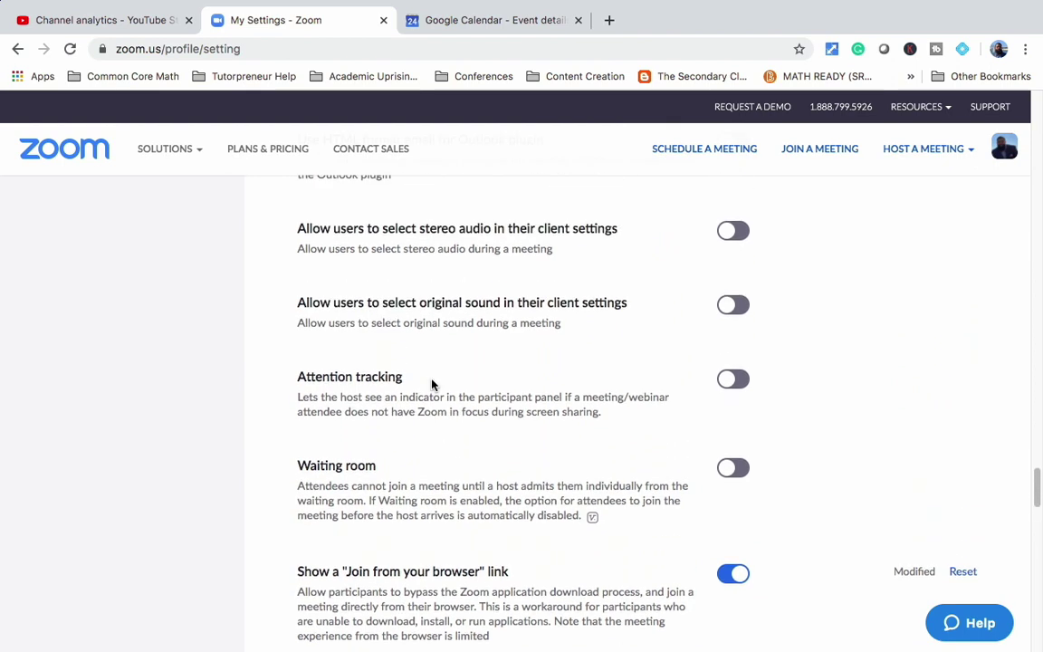
{"action": "scroll", "coordinate": [432, 385], "scroll_direction": "up", "scroll_amount": 5}
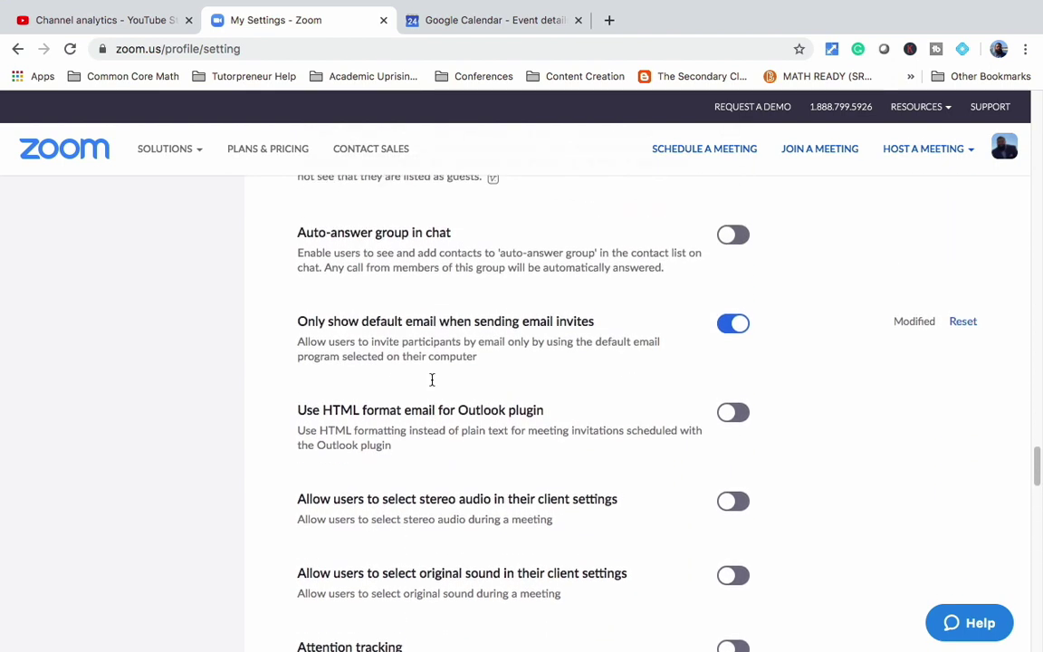
{"action": "scroll", "coordinate": [432, 380], "scroll_direction": "up", "scroll_amount": 3}
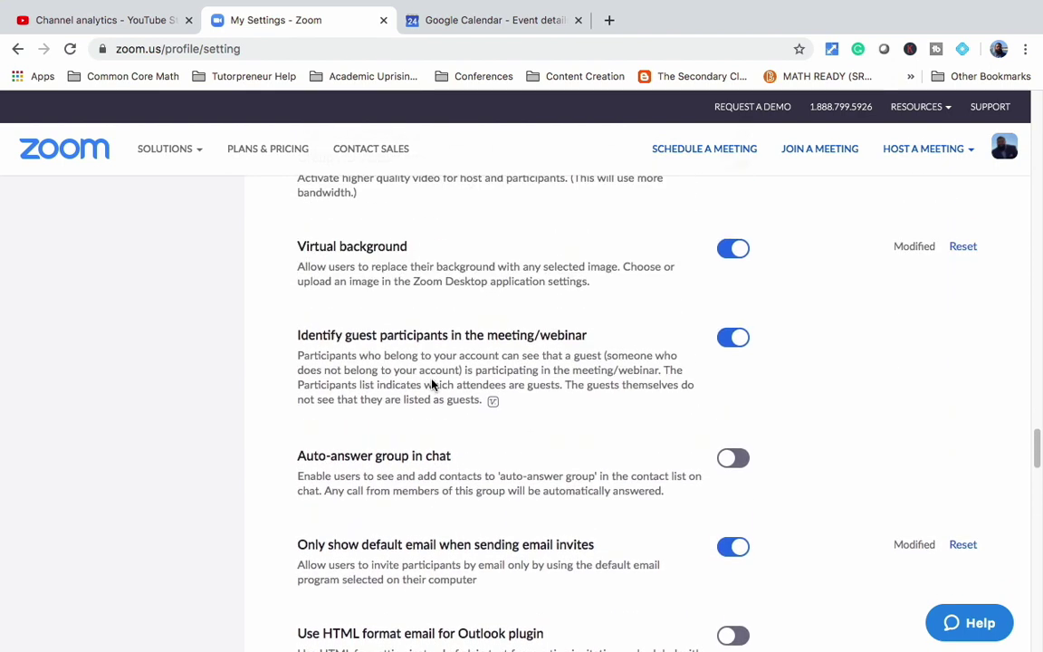
{"action": "scroll", "coordinate": [431, 384], "scroll_direction": "up", "scroll_amount": 6}
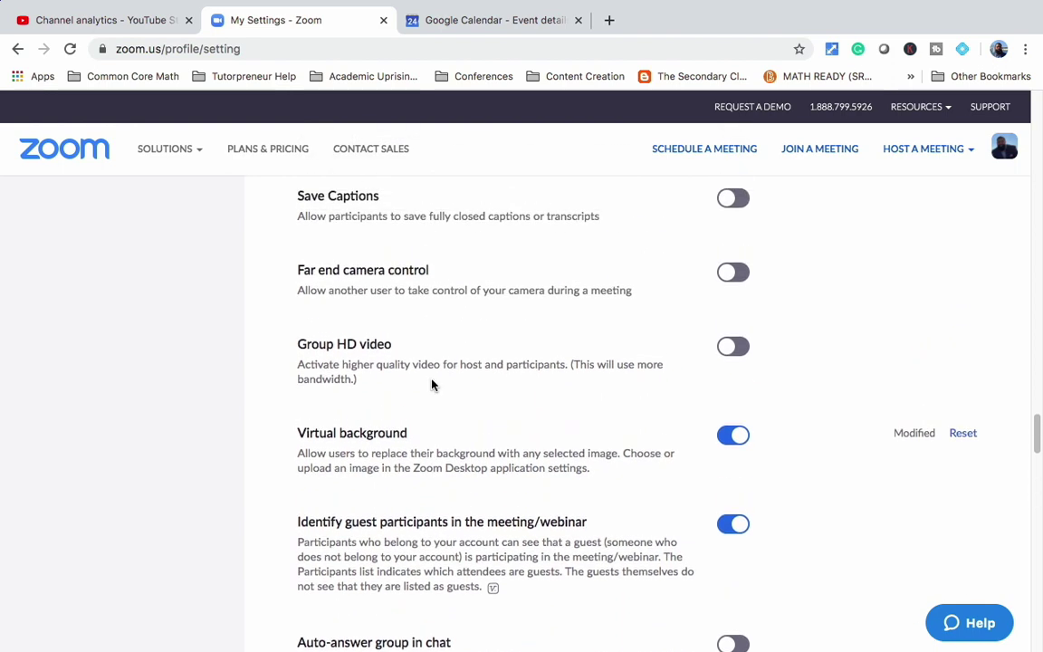
{"action": "scroll", "coordinate": [432, 384], "scroll_direction": "up", "scroll_amount": 8}
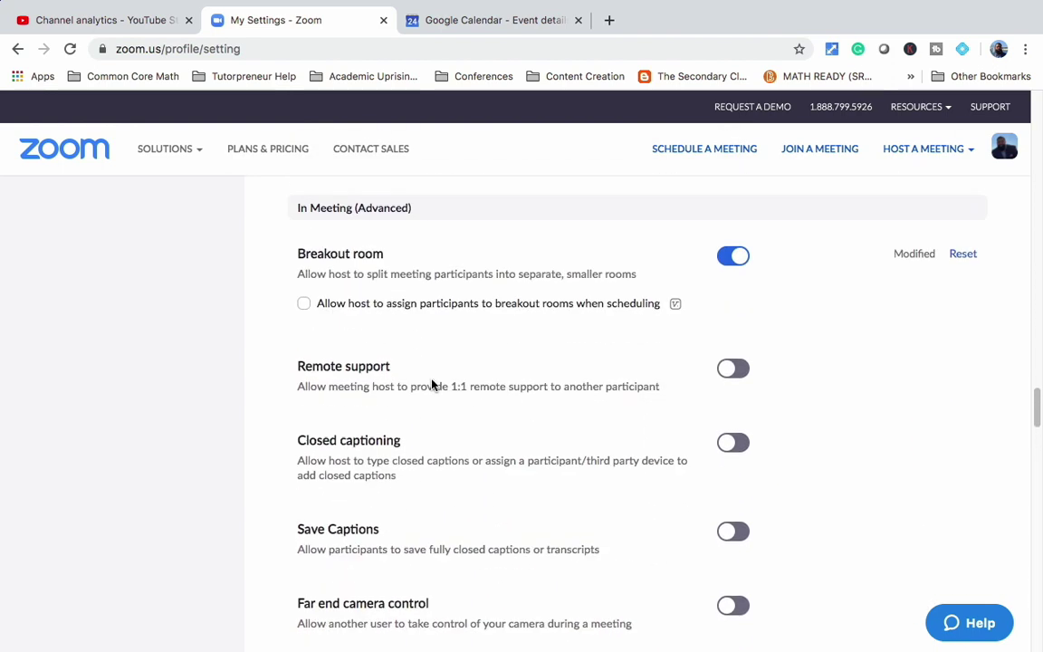
{"action": "scroll", "coordinate": [432, 384], "scroll_direction": "up", "scroll_amount": 7}
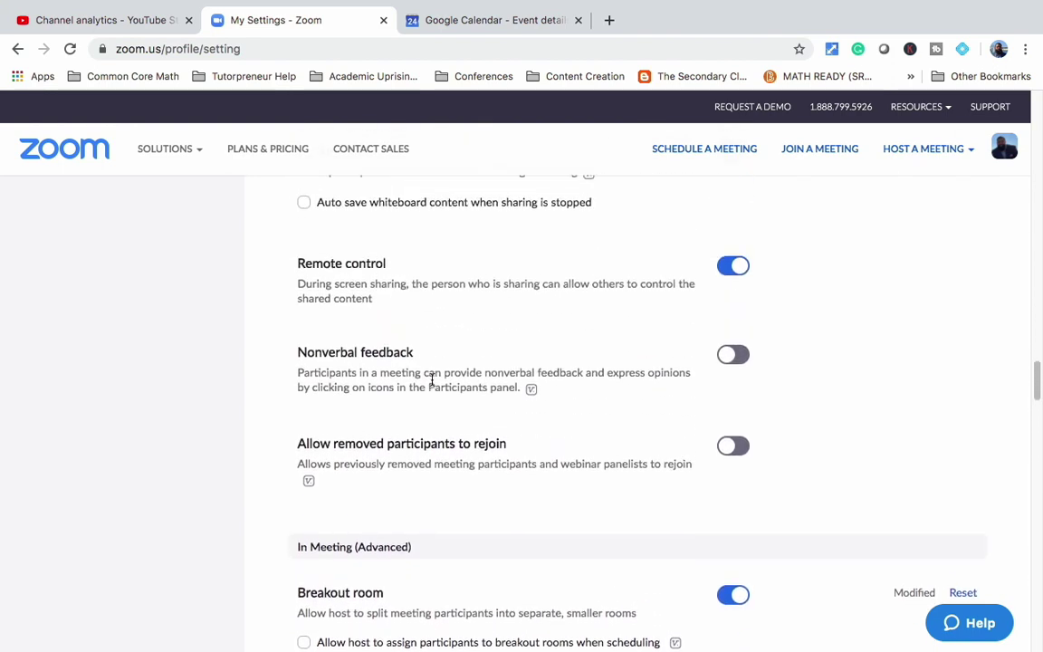
{"action": "scroll", "coordinate": [432, 385], "scroll_direction": "up", "scroll_amount": 9}
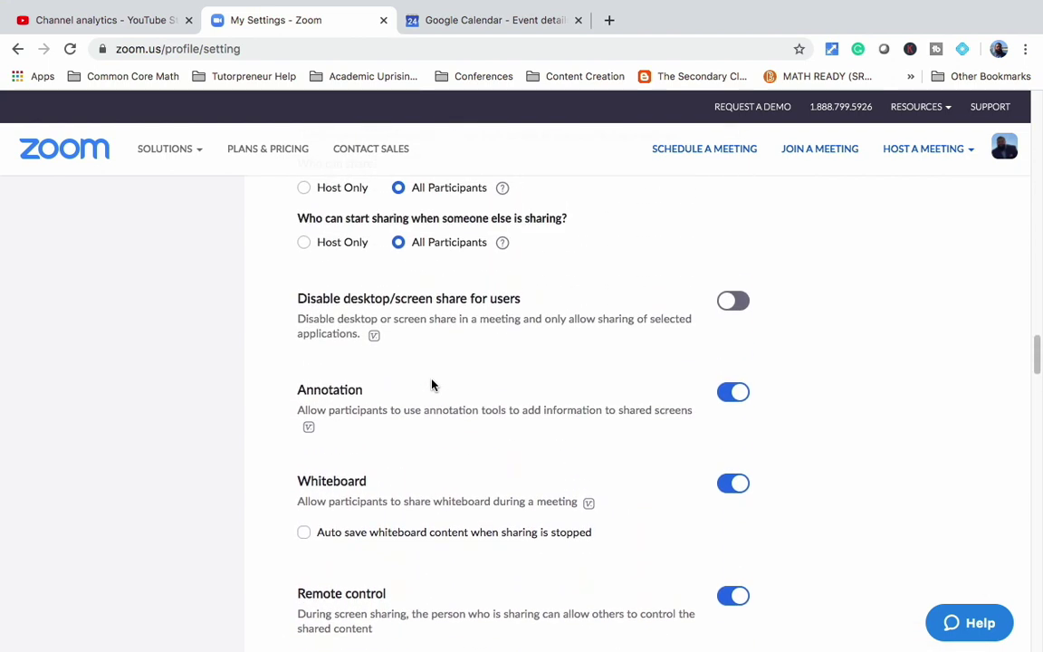
{"action": "scroll", "coordinate": [432, 385], "scroll_direction": "up", "scroll_amount": 5}
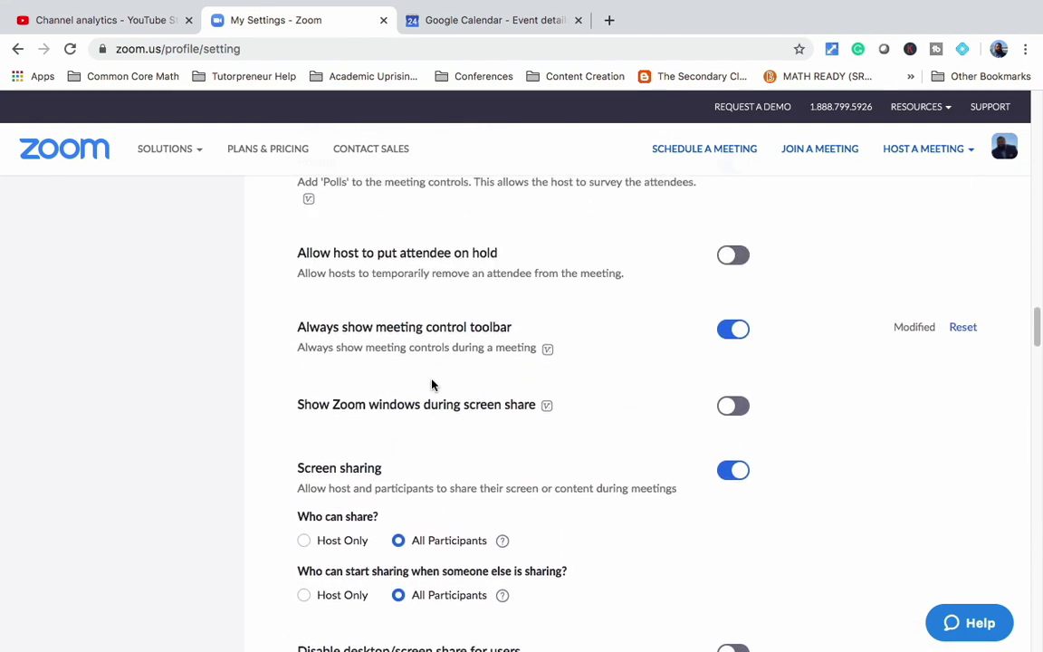
{"action": "scroll", "coordinate": [431, 384], "scroll_direction": "up", "scroll_amount": 8}
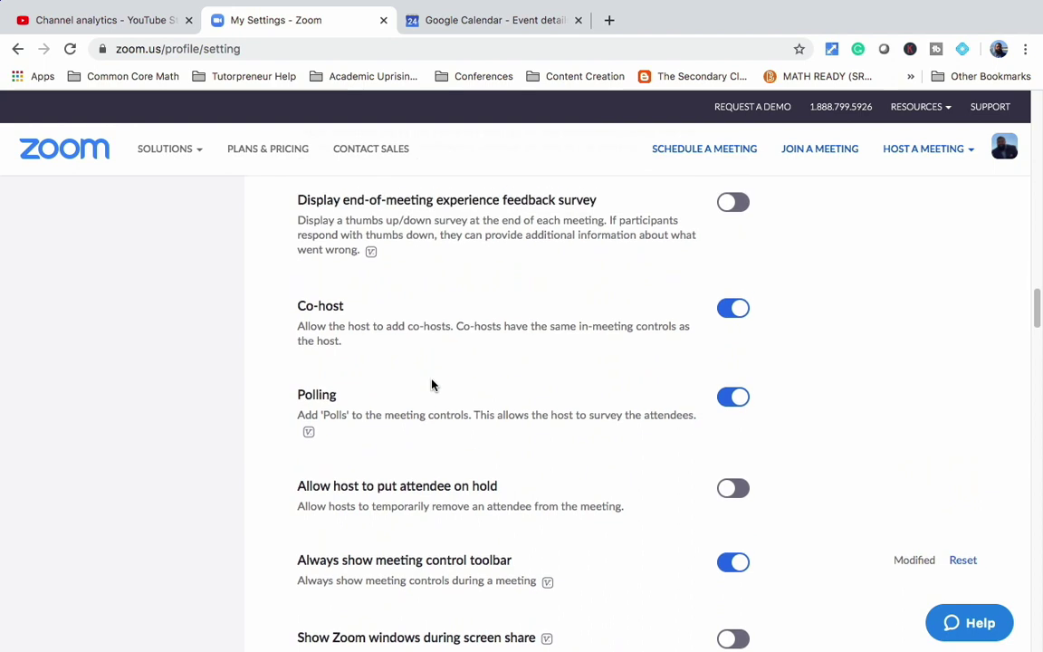
{"action": "scroll", "coordinate": [432, 385], "scroll_direction": "up", "scroll_amount": 7}
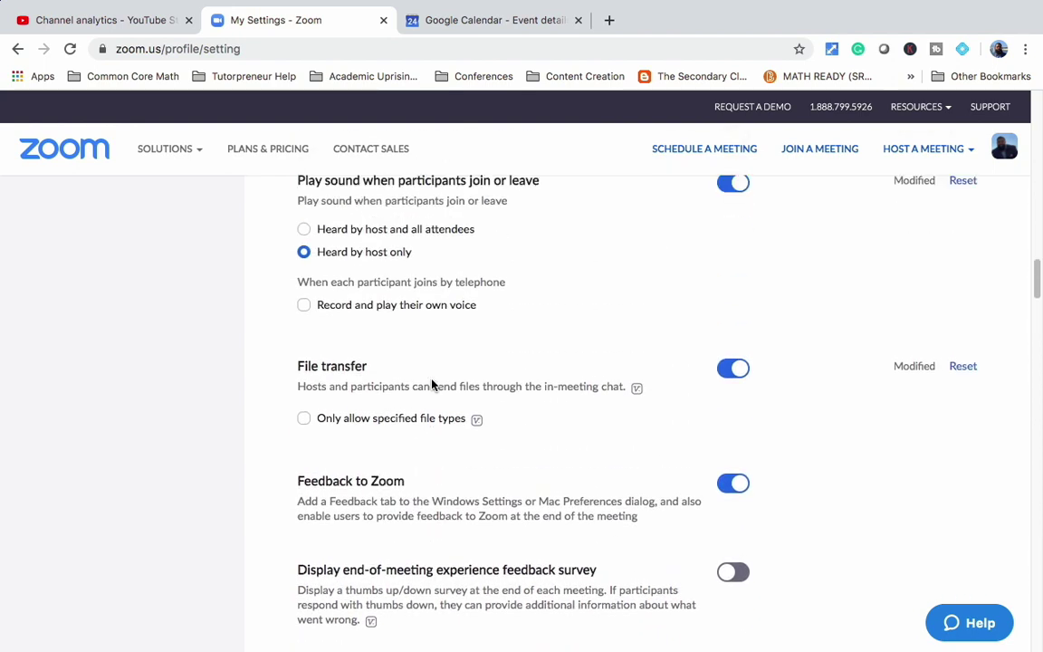
{"action": "scroll", "coordinate": [431, 384], "scroll_direction": "up", "scroll_amount": 4}
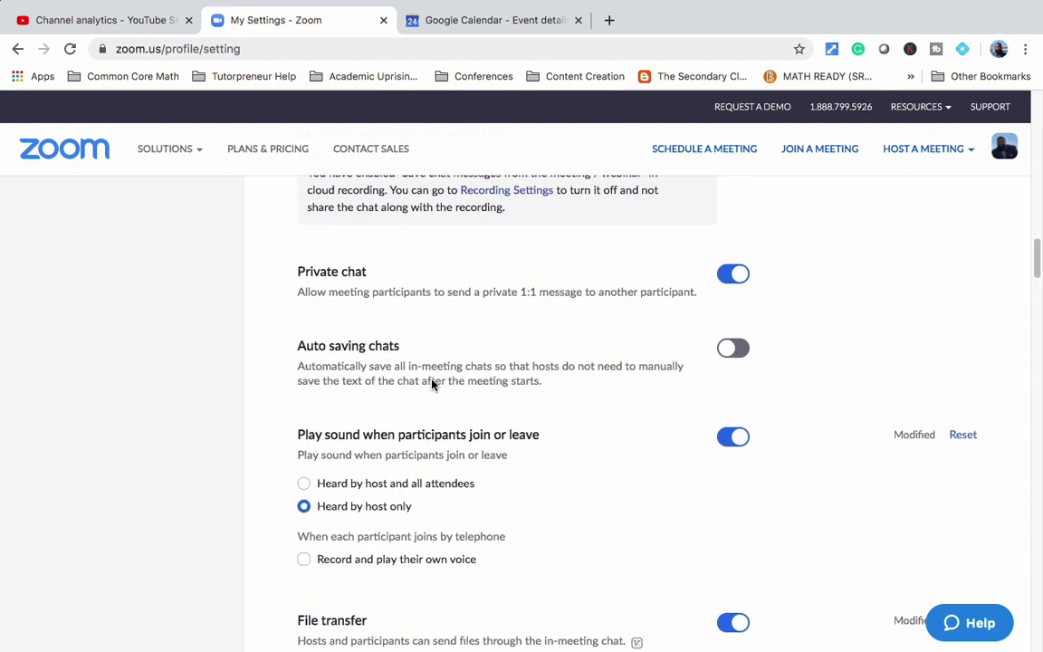
{"action": "scroll", "coordinate": [431, 379], "scroll_direction": "up", "scroll_amount": 13}
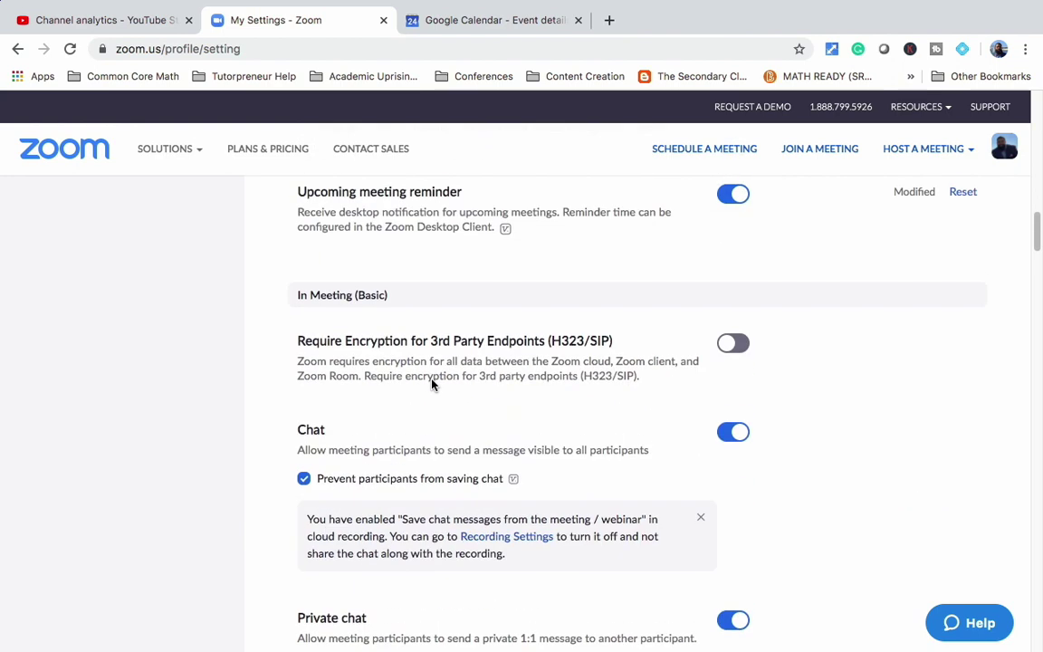
{"action": "scroll", "coordinate": [432, 381], "scroll_direction": "up", "scroll_amount": 11}
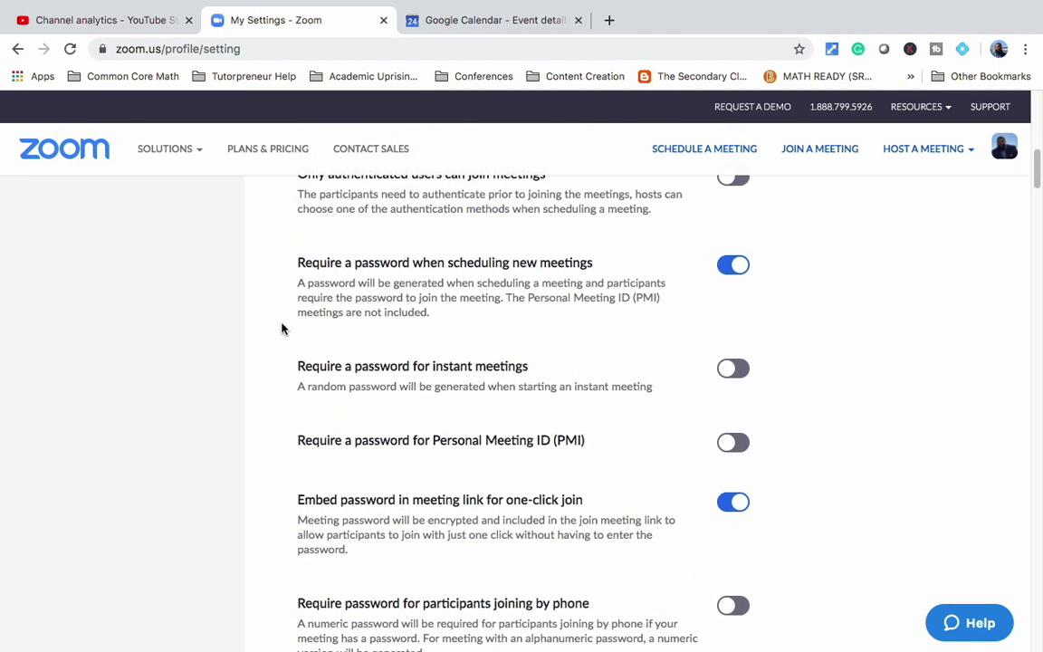
{"action": "scroll", "coordinate": [272, 327], "scroll_direction": "up", "scroll_amount": 5}
{"action": "scroll", "coordinate": [273, 328], "scroll_direction": "up", "scroll_amount": 15}
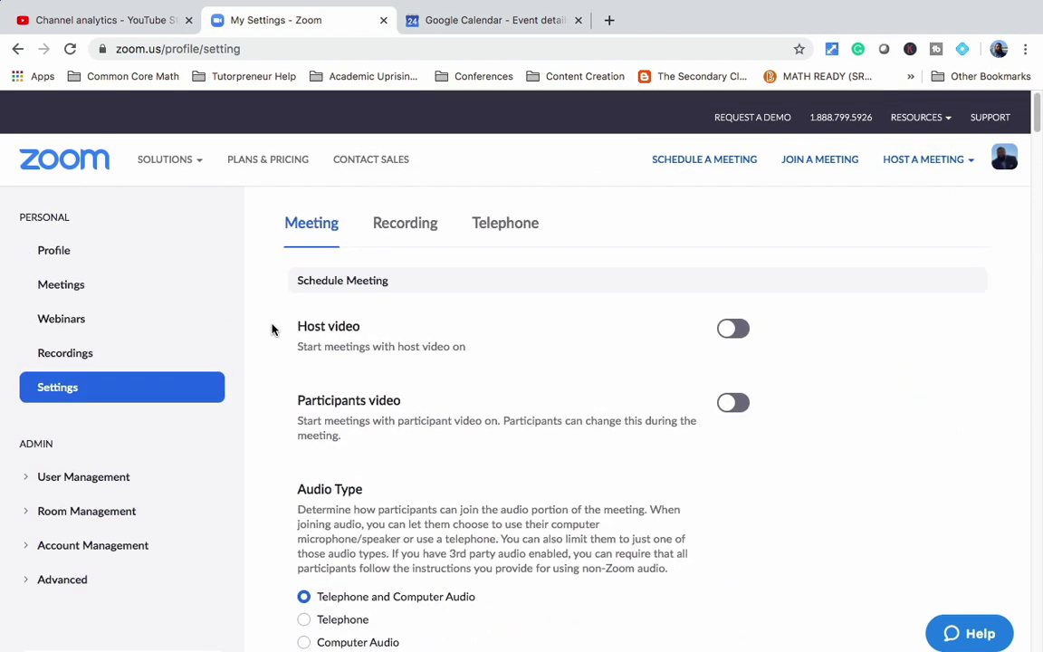
{"action": "scroll", "coordinate": [272, 327], "scroll_direction": "down", "scroll_amount": 1}
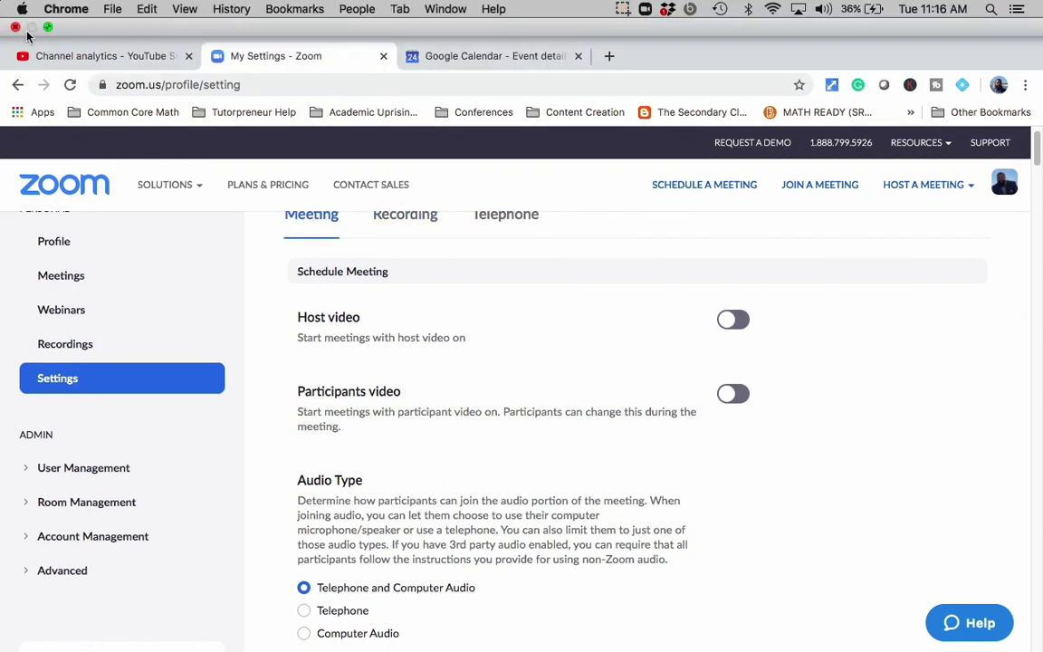
{"action": "scroll", "coordinate": [454, 437], "scroll_direction": "down", "scroll_amount": 15}
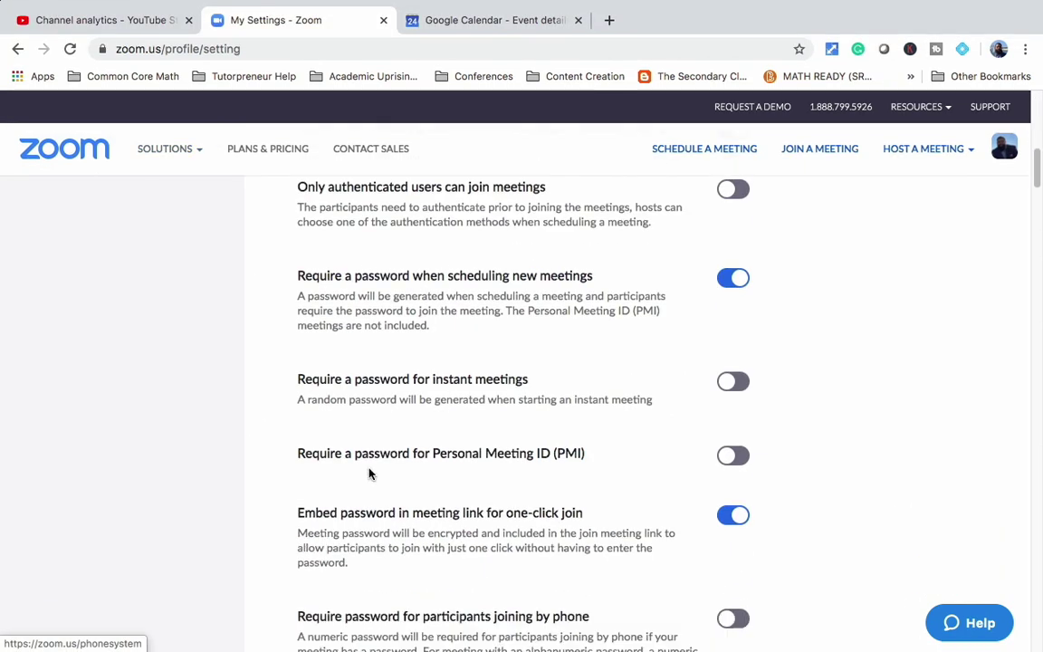
{"action": "scroll", "coordinate": [368, 472], "scroll_direction": "down", "scroll_amount": 1}
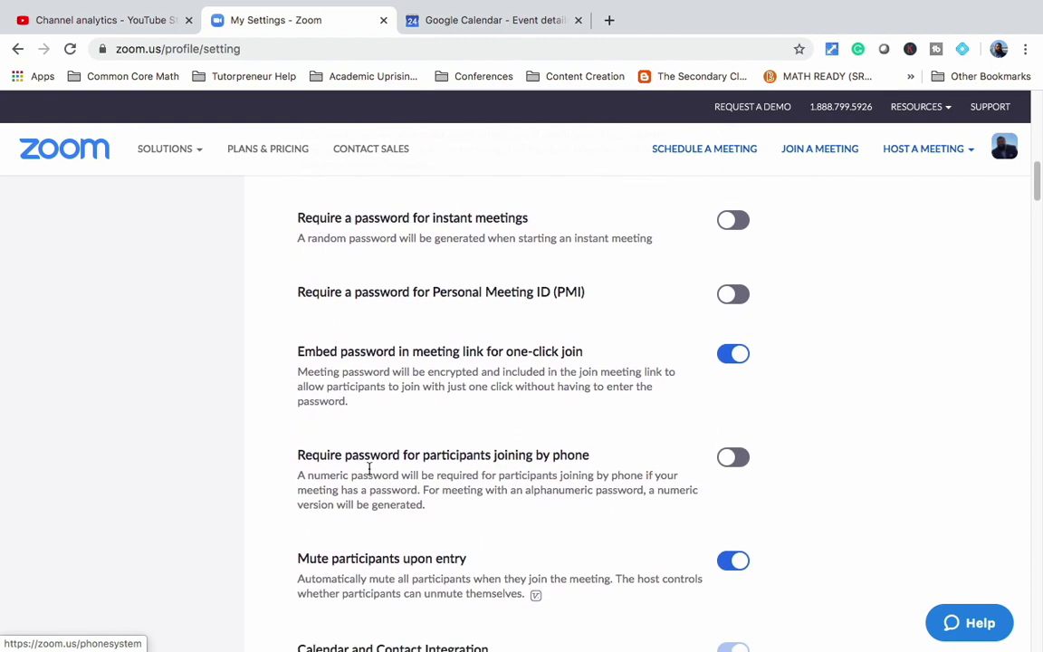
{"action": "scroll", "coordinate": [368, 468], "scroll_direction": "down", "scroll_amount": 1}
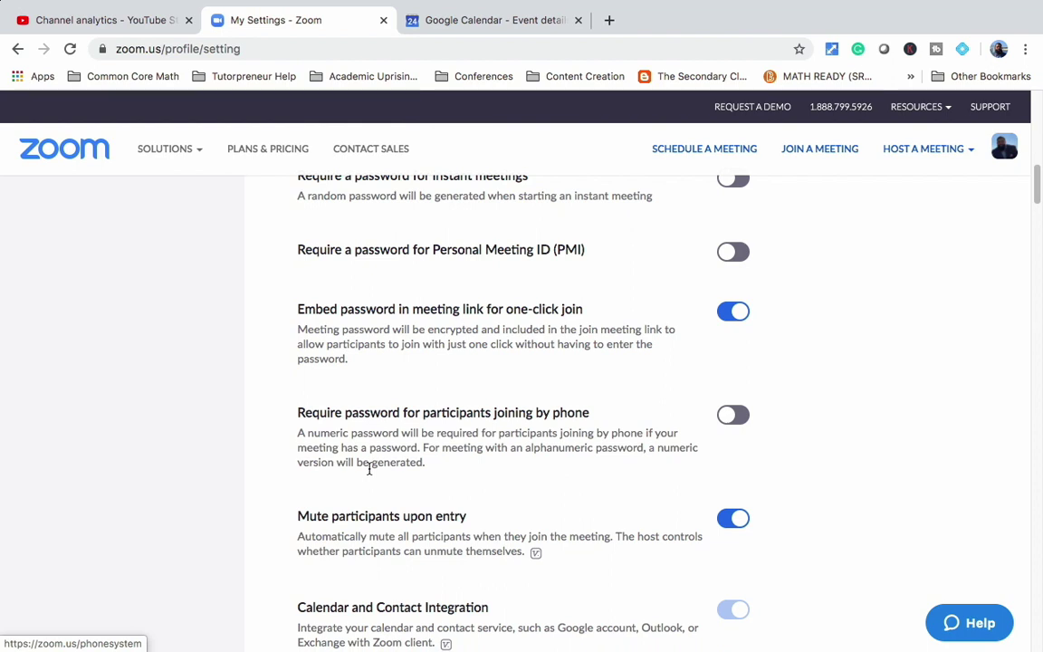
{"action": "scroll", "coordinate": [368, 468], "scroll_direction": "down", "scroll_amount": 5}
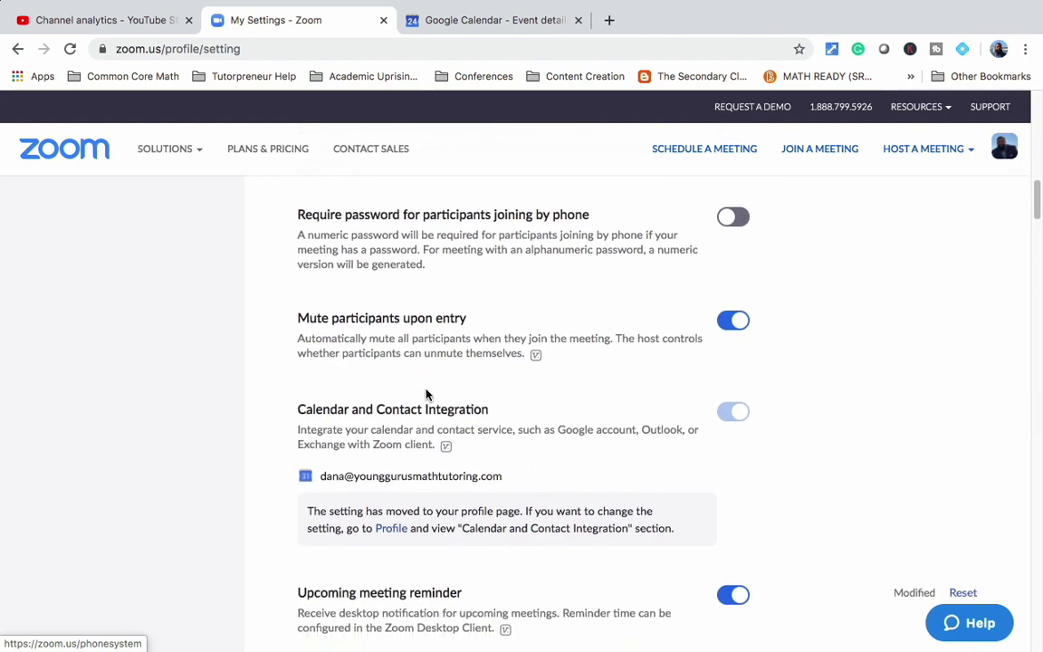
{"action": "scroll", "coordinate": [428, 394], "scroll_direction": "down", "scroll_amount": 8}
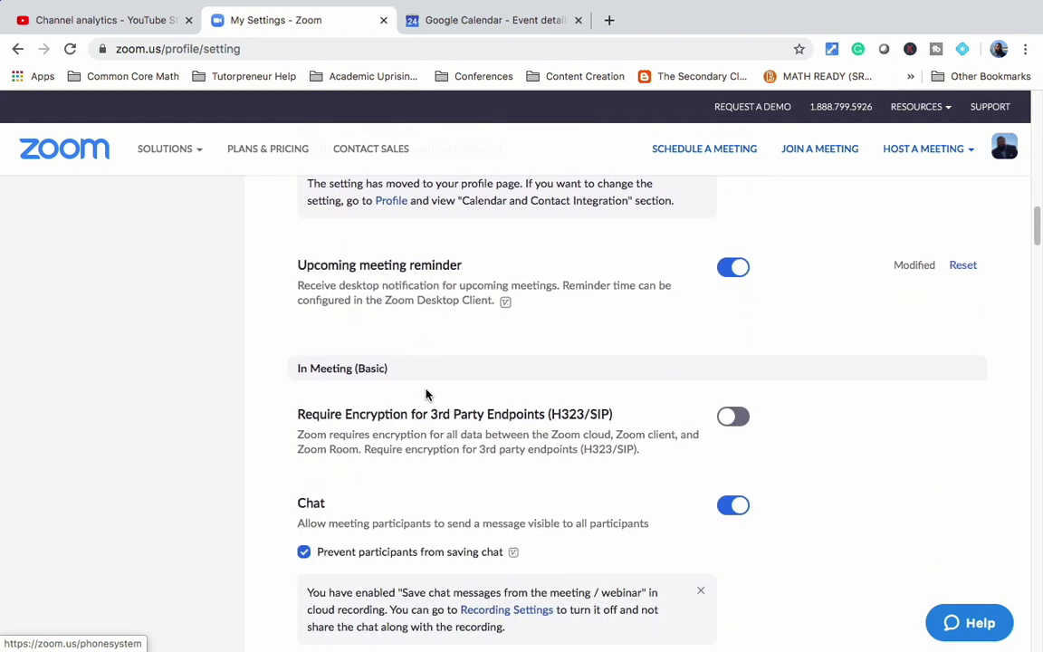
{"action": "scroll", "coordinate": [426, 393], "scroll_direction": "down", "scroll_amount": 8}
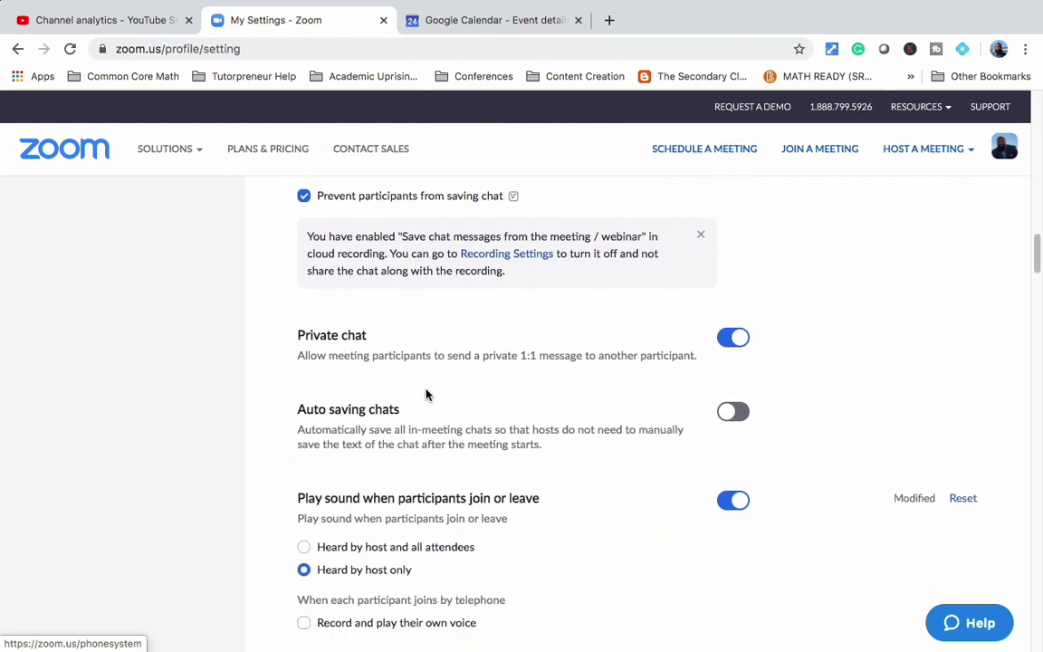
{"action": "scroll", "coordinate": [426, 389], "scroll_direction": "down", "scroll_amount": 8}
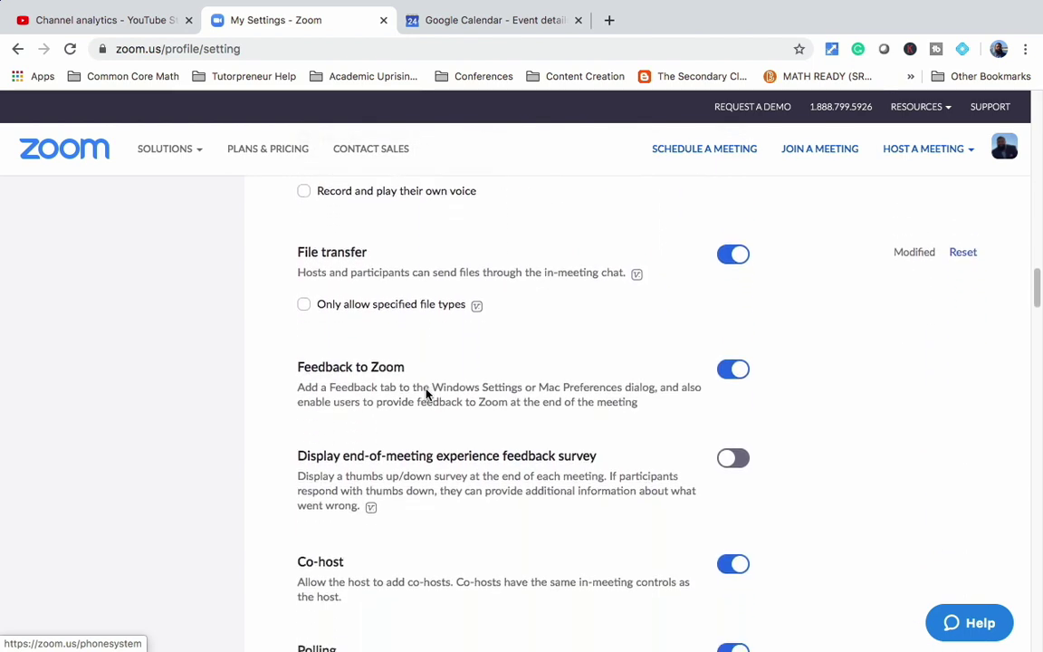
{"action": "scroll", "coordinate": [426, 391], "scroll_direction": "down", "scroll_amount": 7}
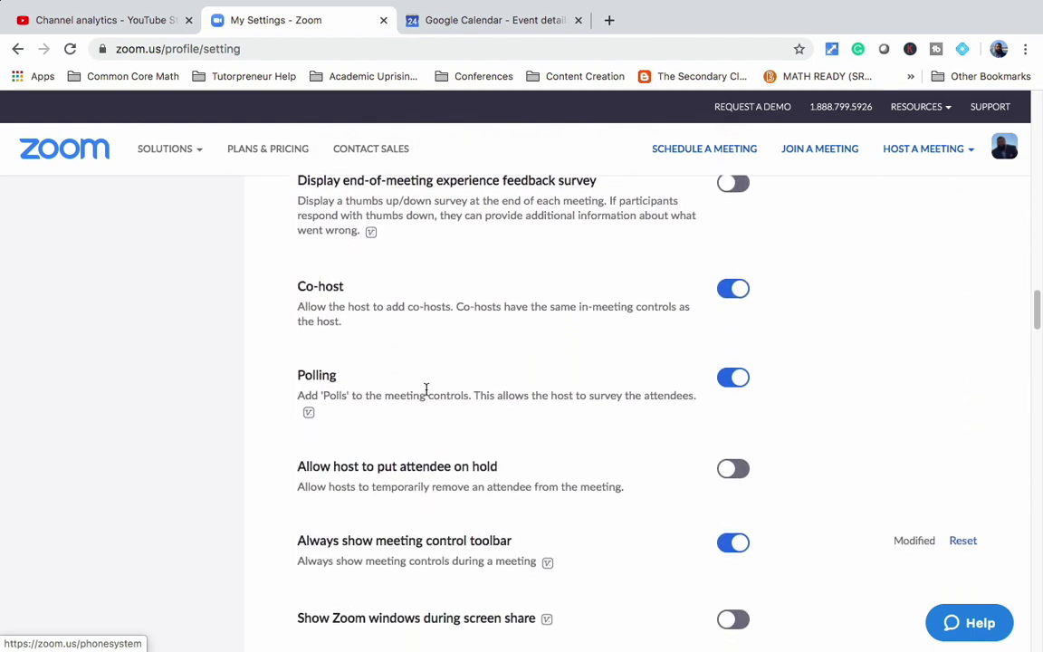
{"action": "scroll", "coordinate": [426, 389], "scroll_direction": "down", "scroll_amount": 7}
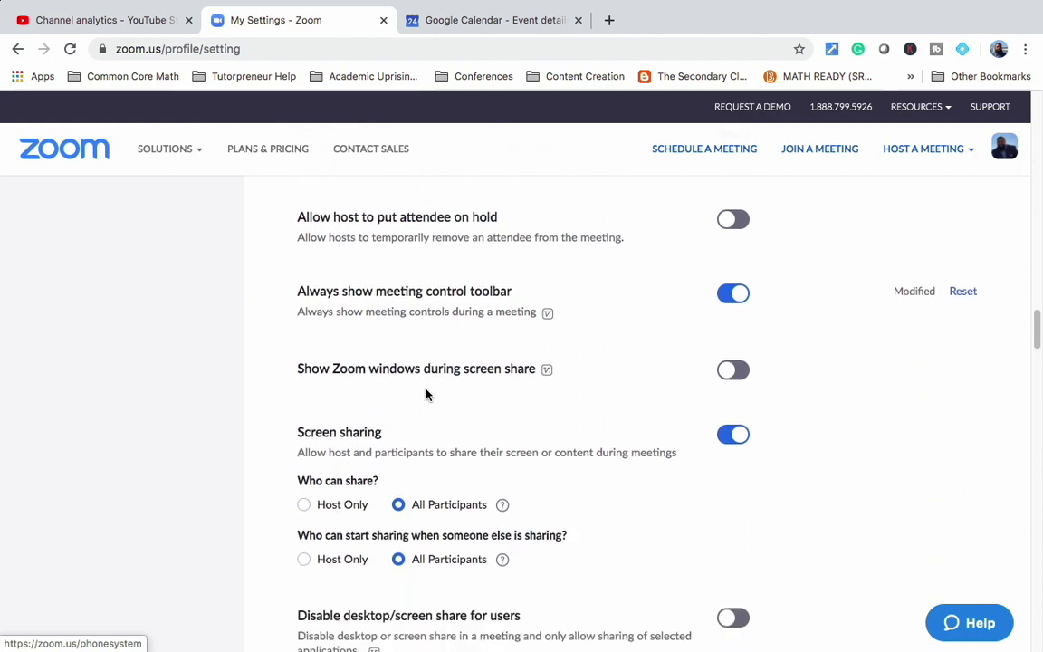
{"action": "scroll", "coordinate": [426, 389], "scroll_direction": "down", "scroll_amount": 4}
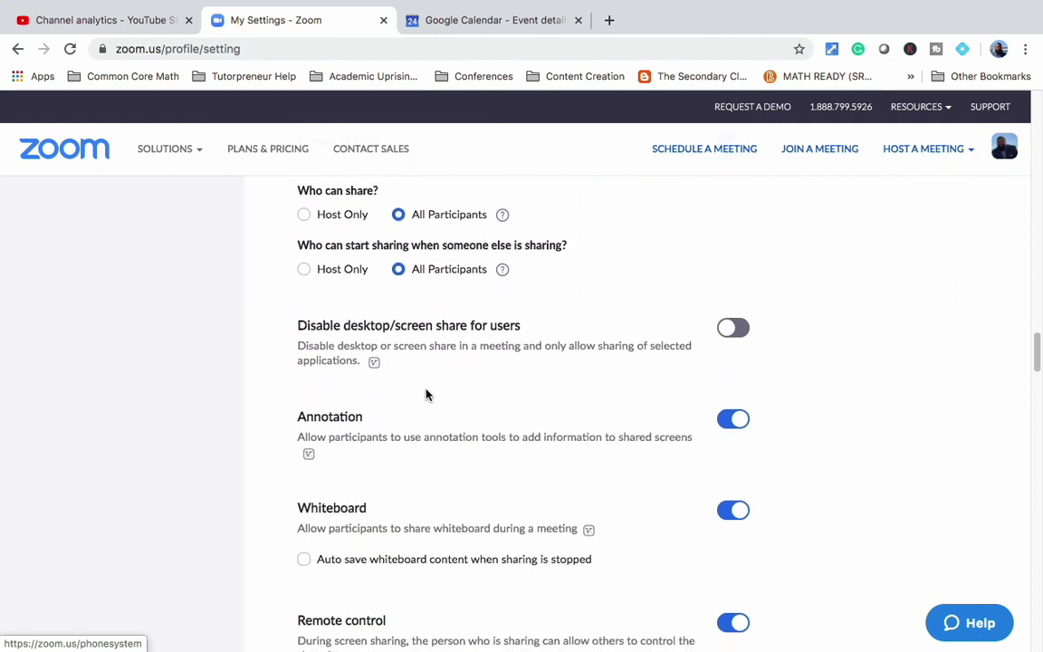
{"action": "scroll", "coordinate": [426, 394], "scroll_direction": "down", "scroll_amount": 10}
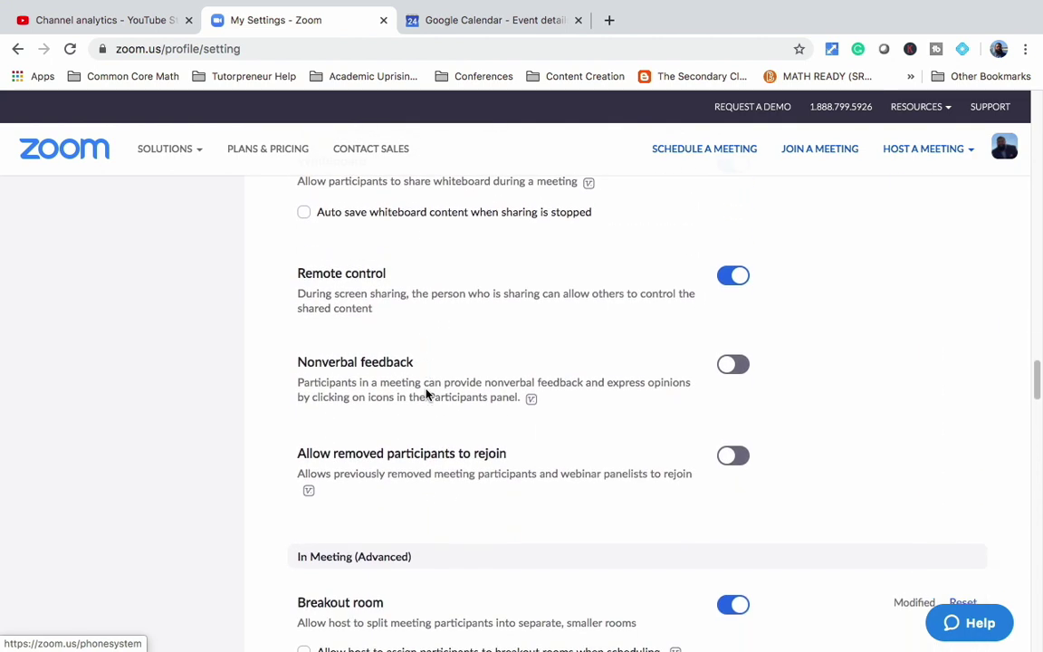
{"action": "scroll", "coordinate": [426, 389], "scroll_direction": "down", "scroll_amount": 7}
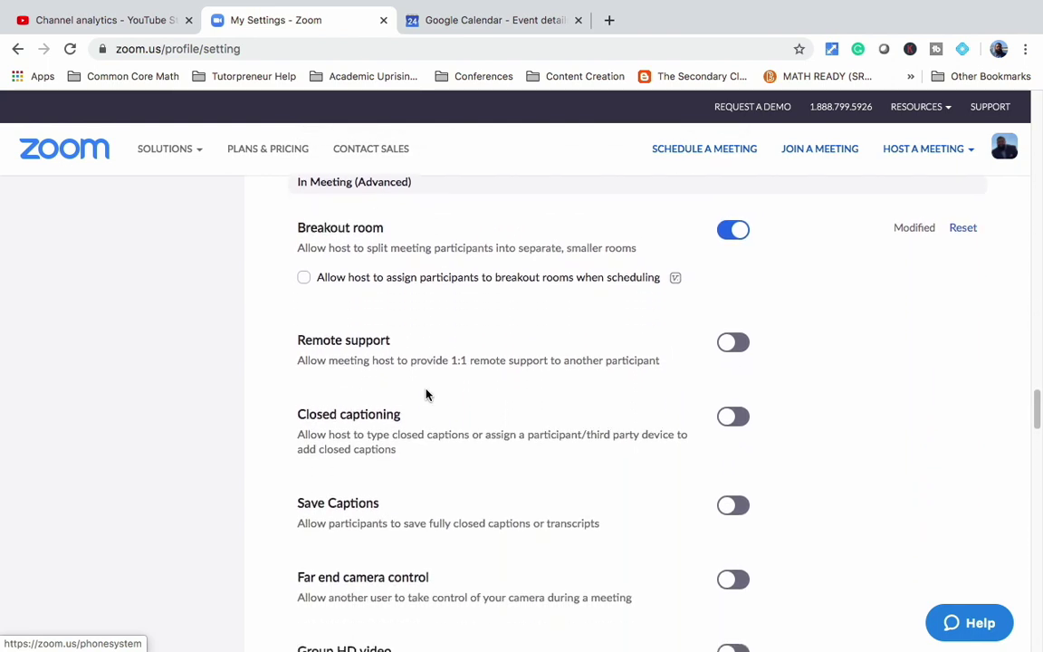
{"action": "scroll", "coordinate": [426, 394], "scroll_direction": "down", "scroll_amount": 10}
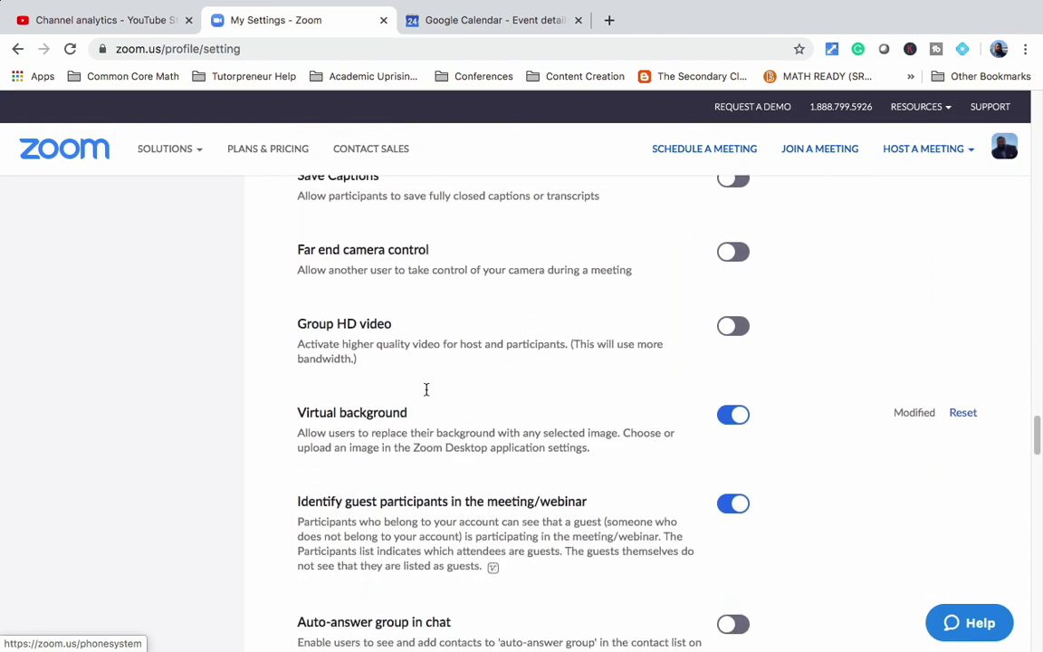
{"action": "scroll", "coordinate": [426, 390], "scroll_direction": "down", "scroll_amount": 4}
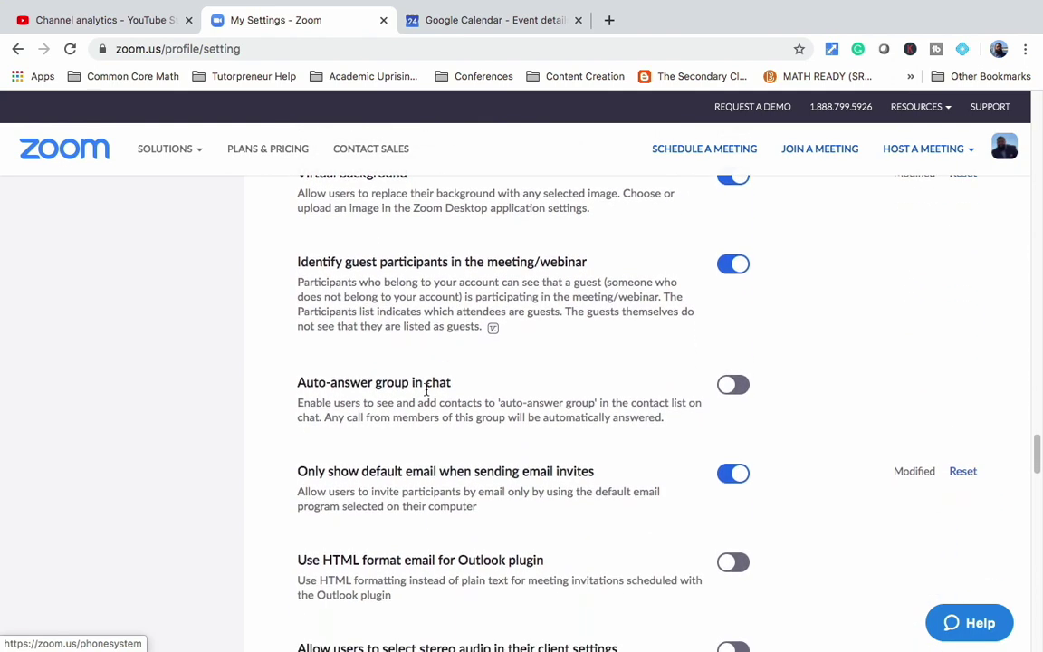
{"action": "scroll", "coordinate": [426, 389], "scroll_direction": "down", "scroll_amount": 3}
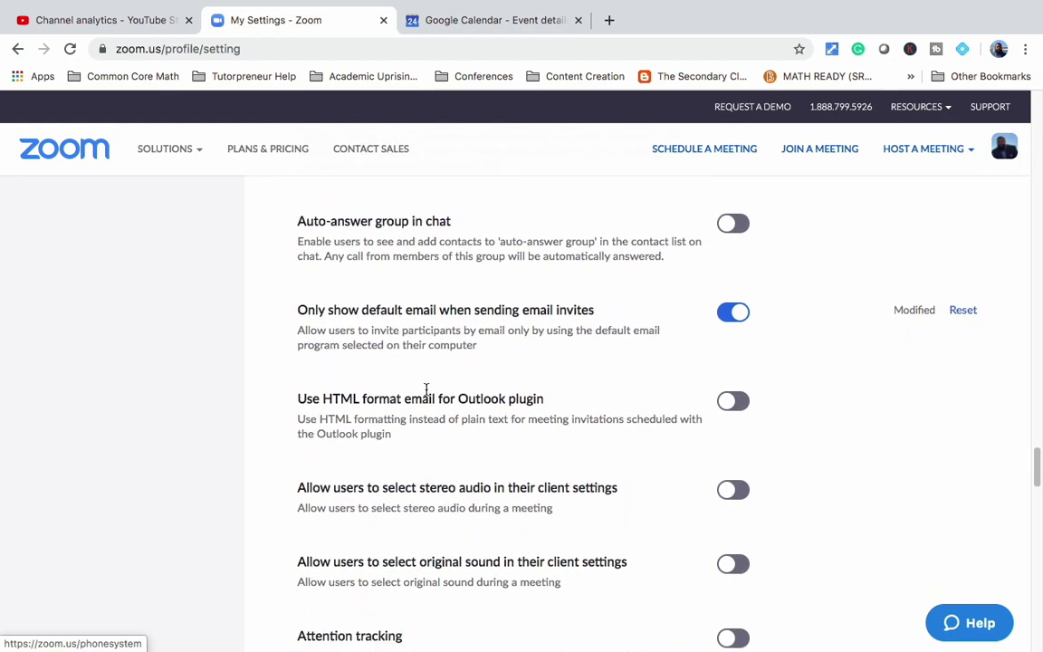
{"action": "scroll", "coordinate": [426, 389], "scroll_direction": "down", "scroll_amount": 4}
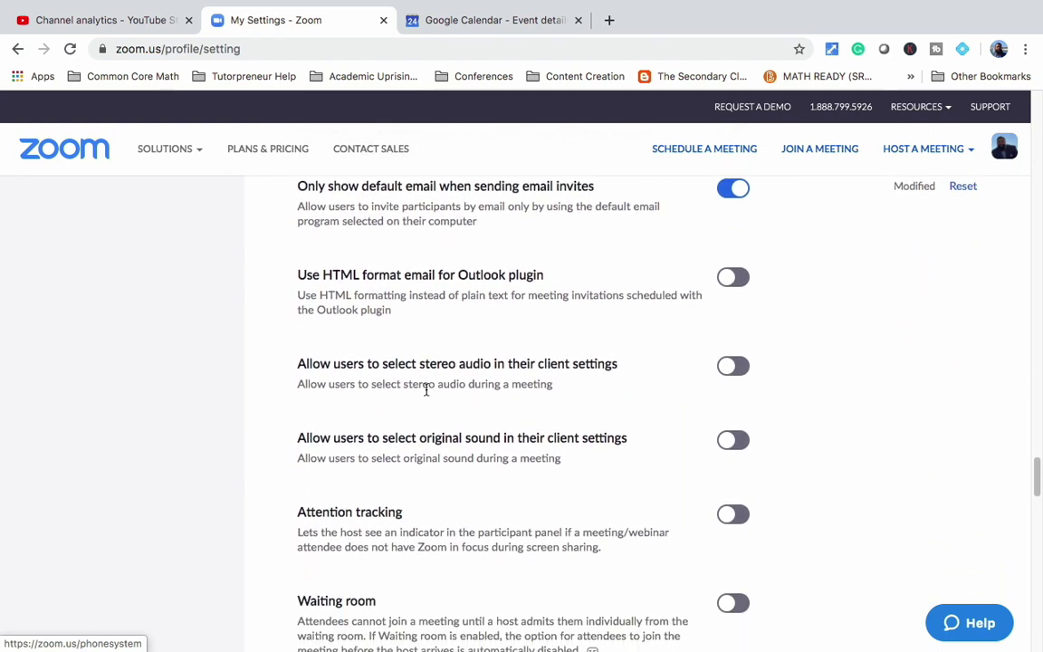
{"action": "scroll", "coordinate": [426, 390], "scroll_direction": "down", "scroll_amount": 6}
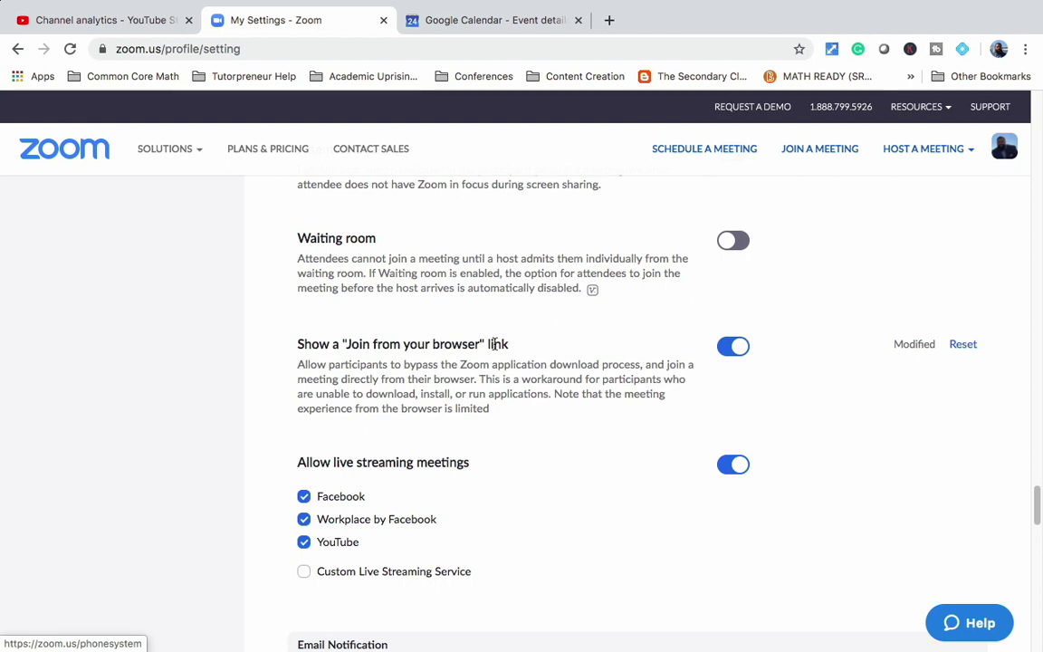
{"action": "scroll", "coordinate": [495, 344], "scroll_direction": "up", "scroll_amount": 10}
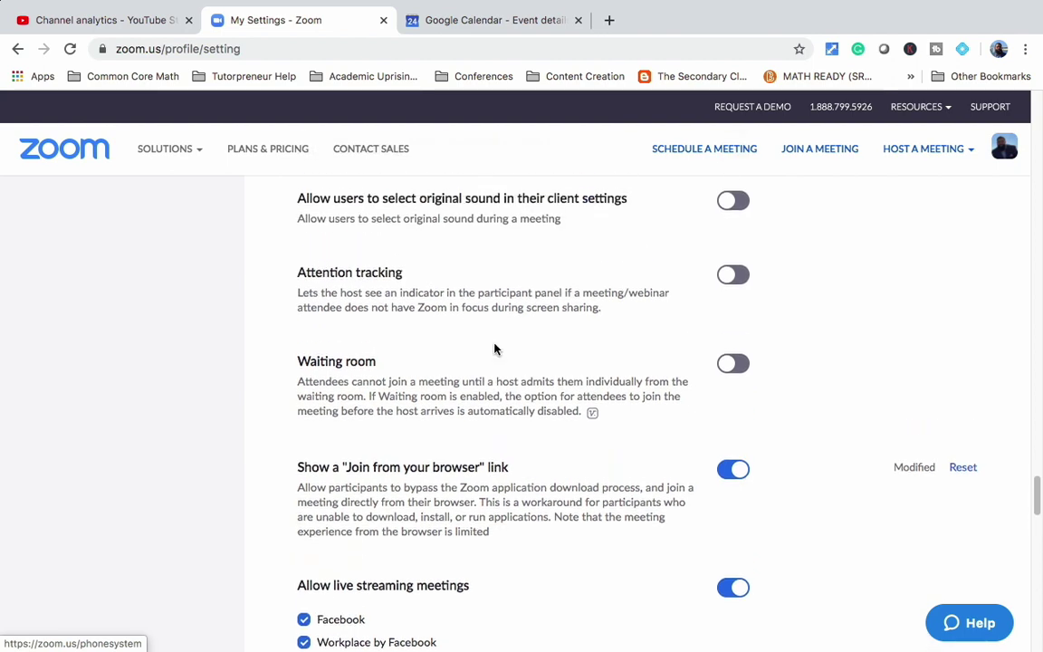
{"action": "scroll", "coordinate": [494, 348], "scroll_direction": "up", "scroll_amount": 15}
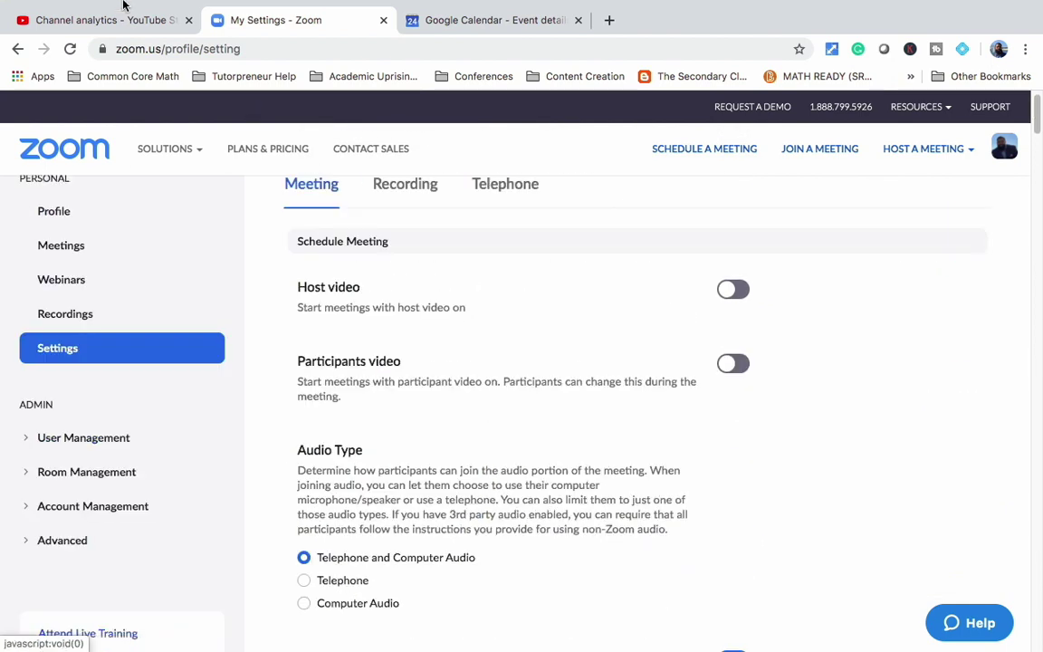
Step: Leave Chrome full screen, check Zoom's Meetings and Contacts tabs, then return to Home
{"action": "mouse_move", "coordinate": [54, 4]}
{"action": "left_click", "coordinate": [48, 28]}
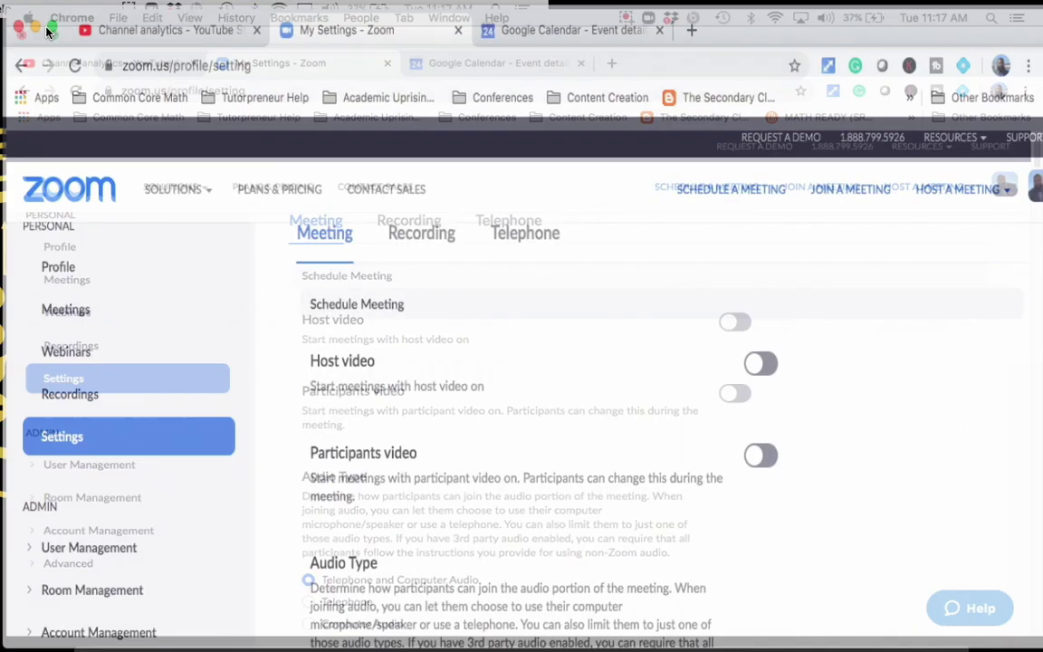
{"action": "left_click", "coordinate": [781, 623]}
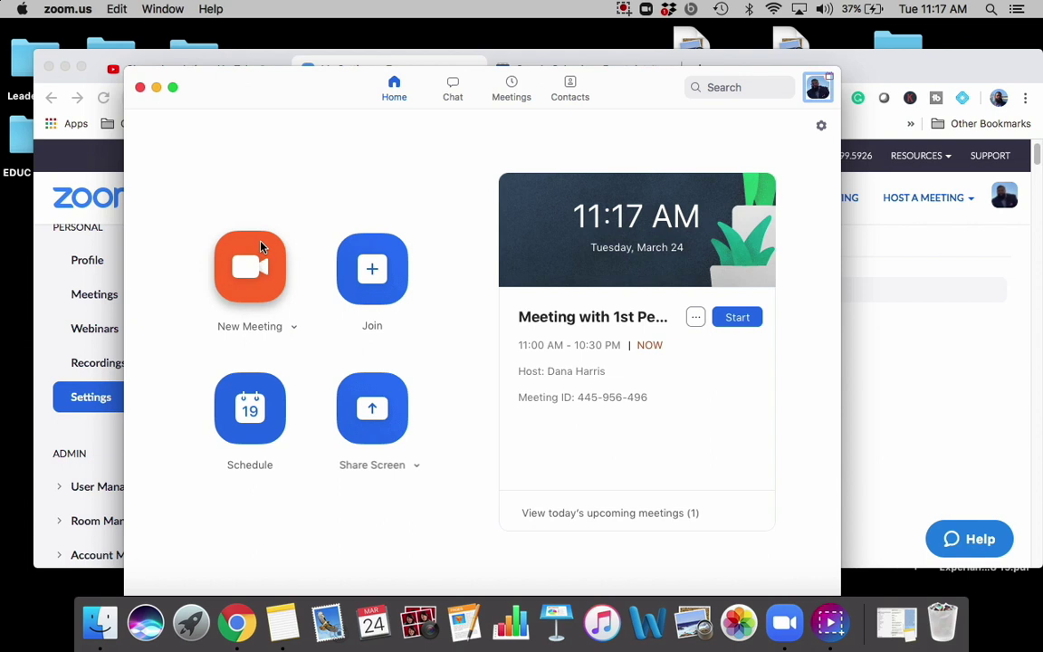
{"action": "left_click", "coordinate": [511, 89]}
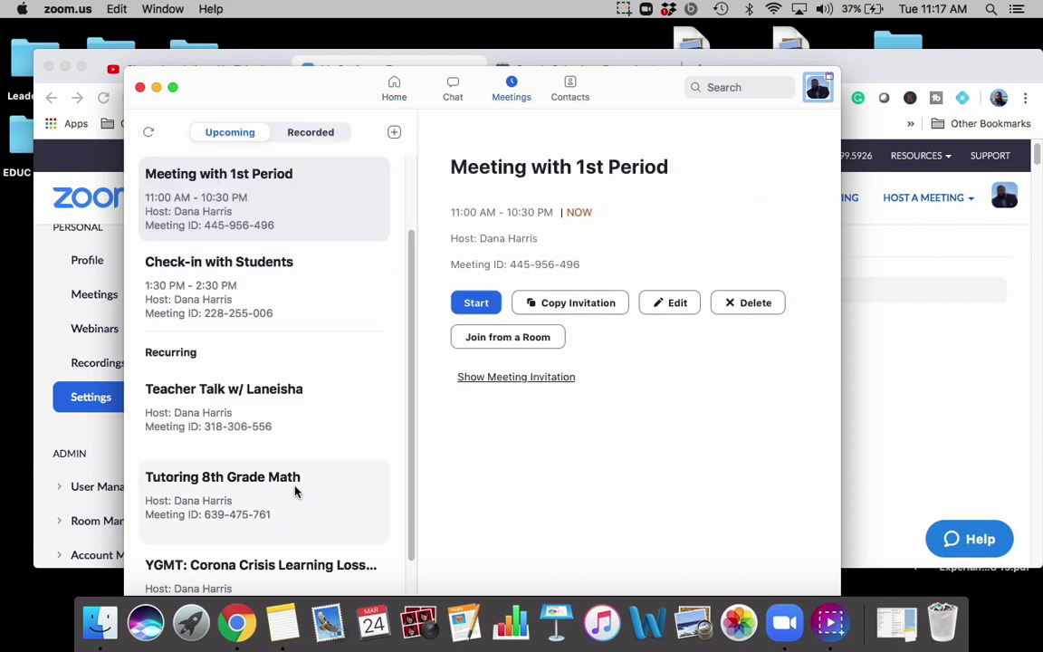
{"action": "scroll", "coordinate": [264, 438], "scroll_direction": "down", "scroll_amount": 2}
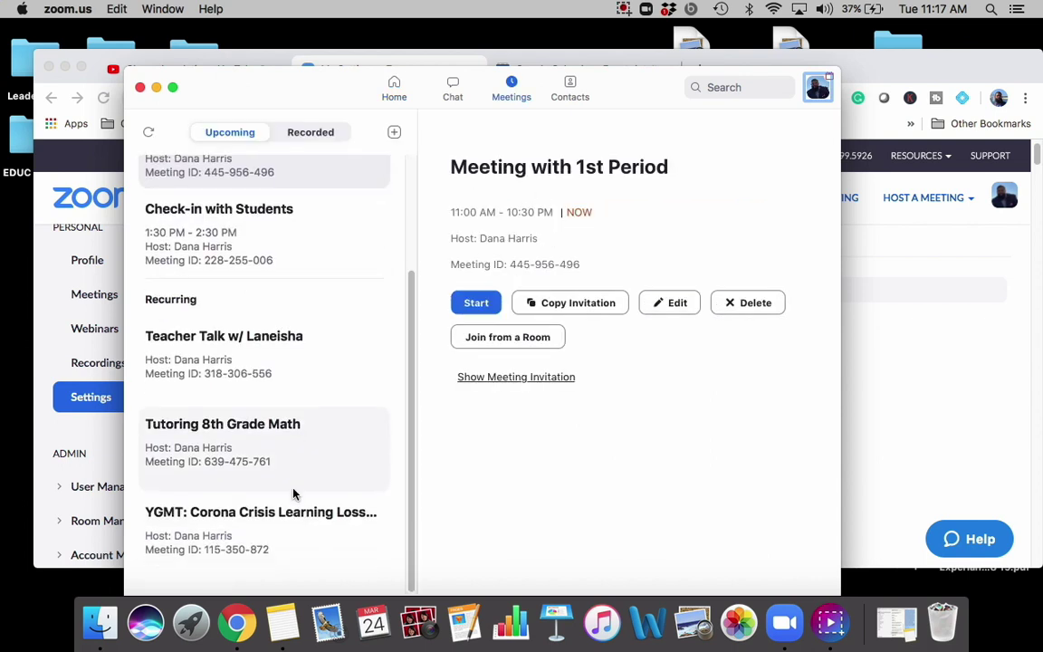
{"action": "left_click", "coordinate": [571, 93]}
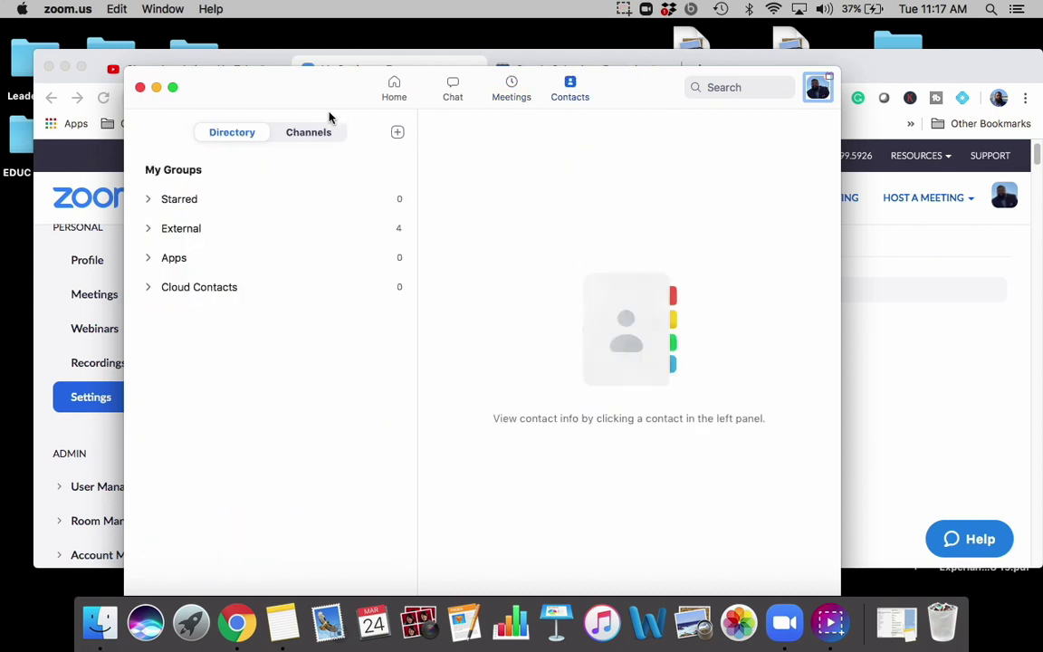
{"action": "left_click", "coordinate": [394, 90]}
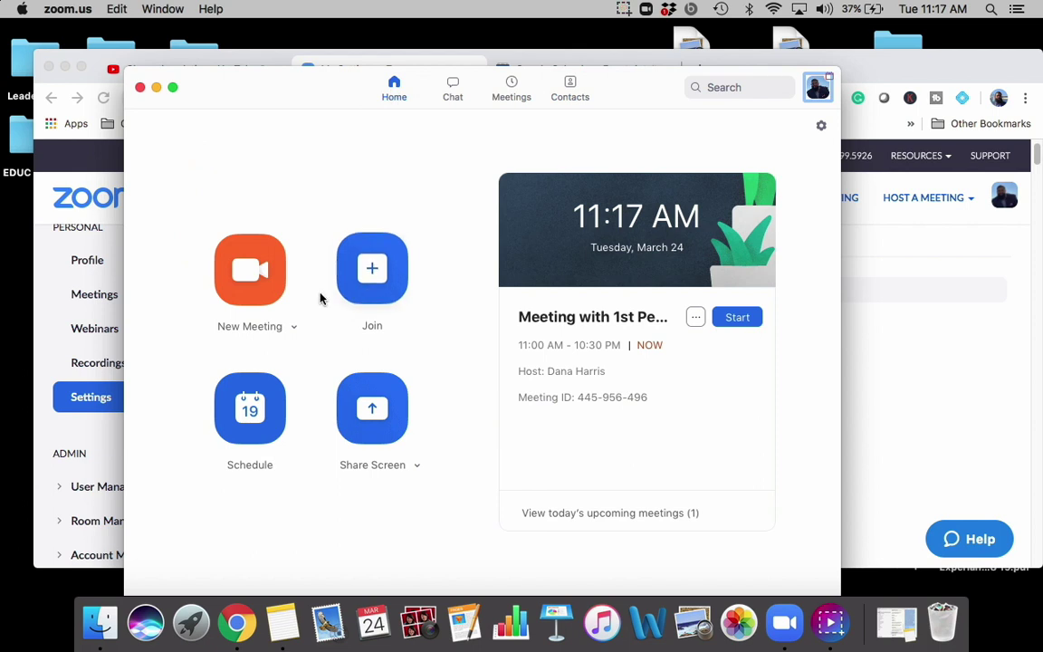
{"action": "left_click", "coordinate": [294, 327]}
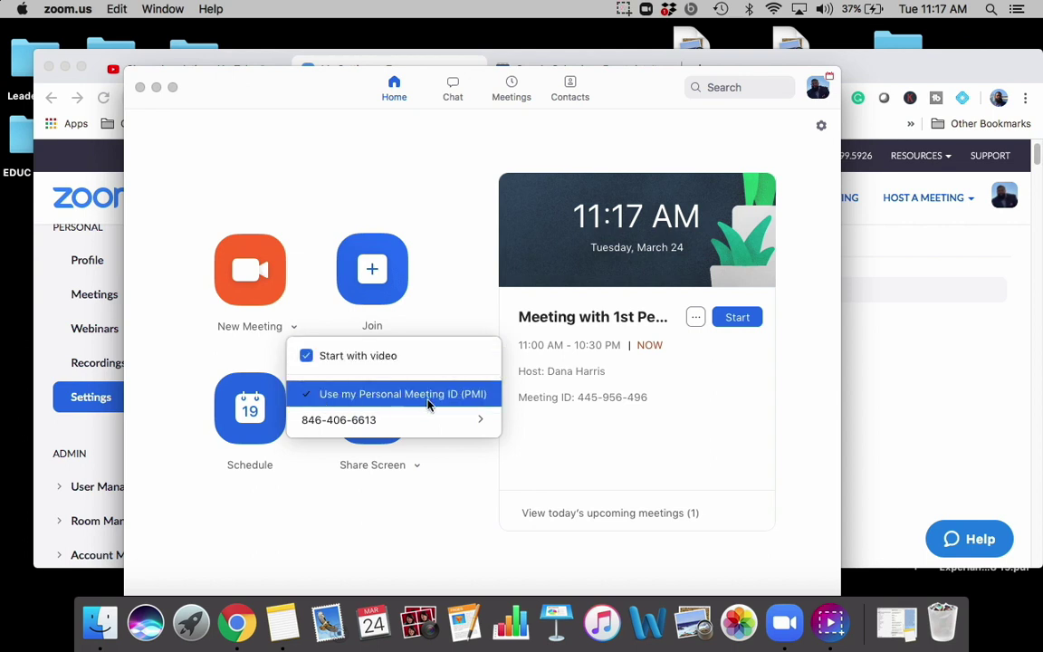
{"action": "mouse_move", "coordinate": [471, 422]}
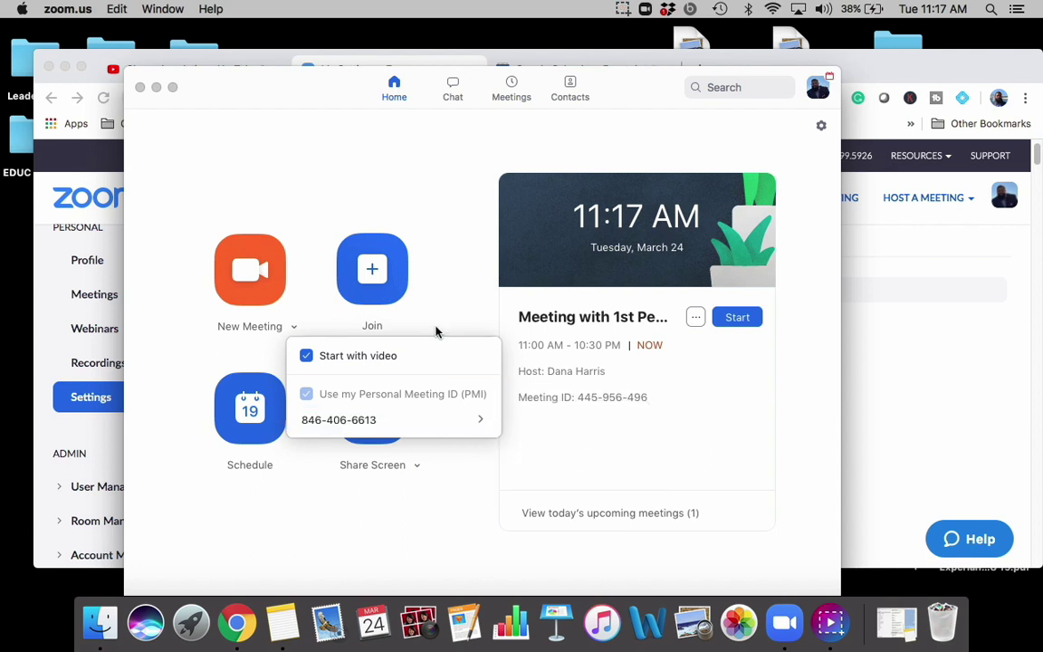
{"action": "left_click", "coordinate": [447, 268]}
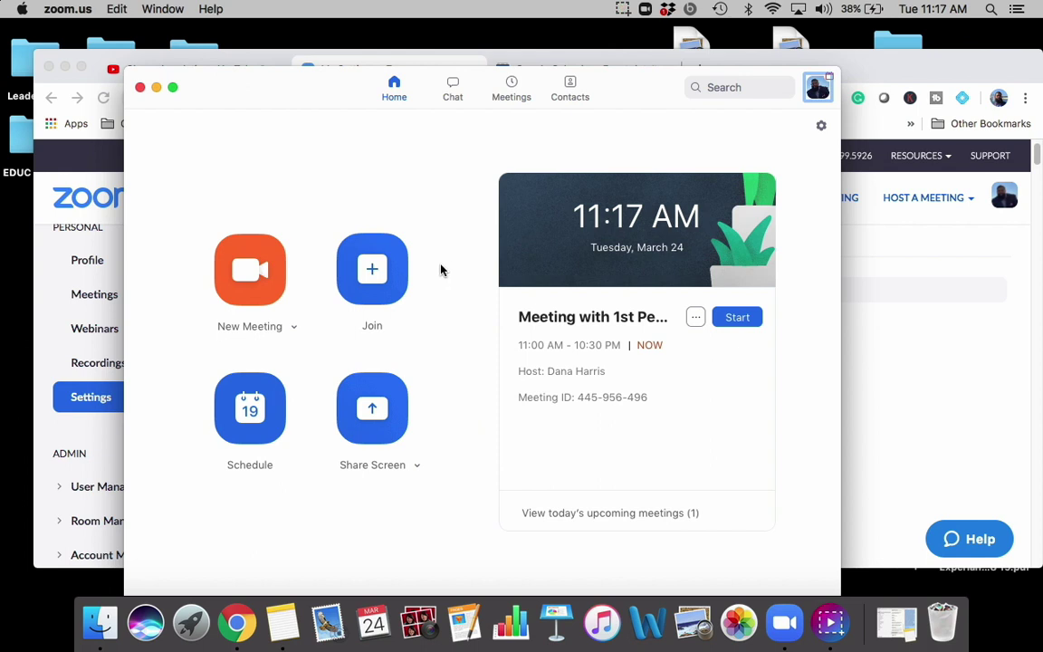
{"action": "left_click", "coordinate": [256, 413]}
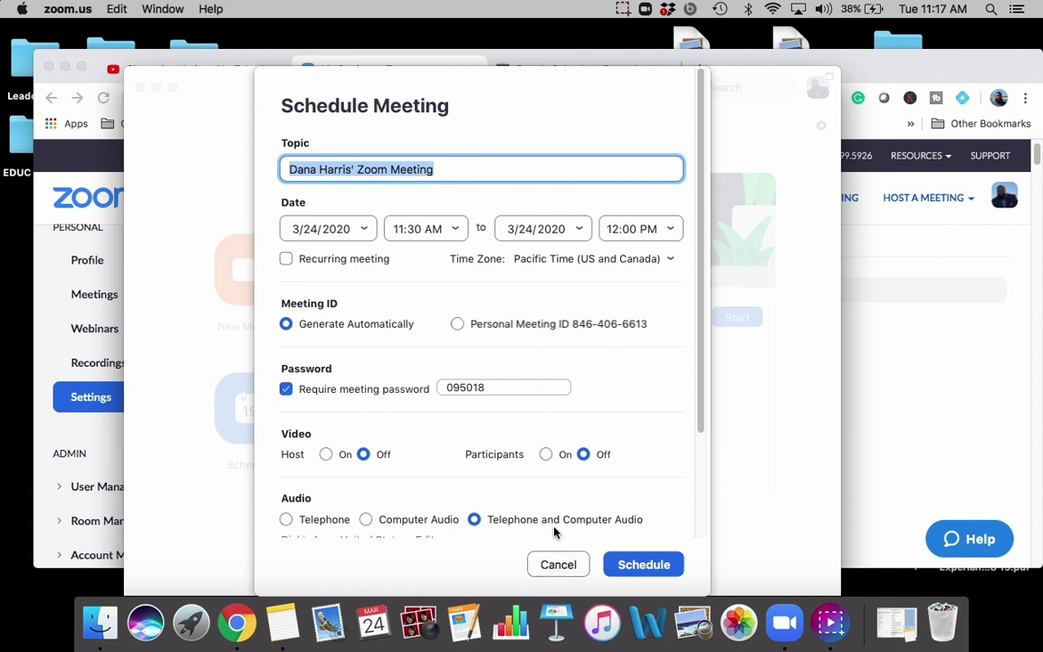
{"action": "left_click", "coordinate": [551, 563]}
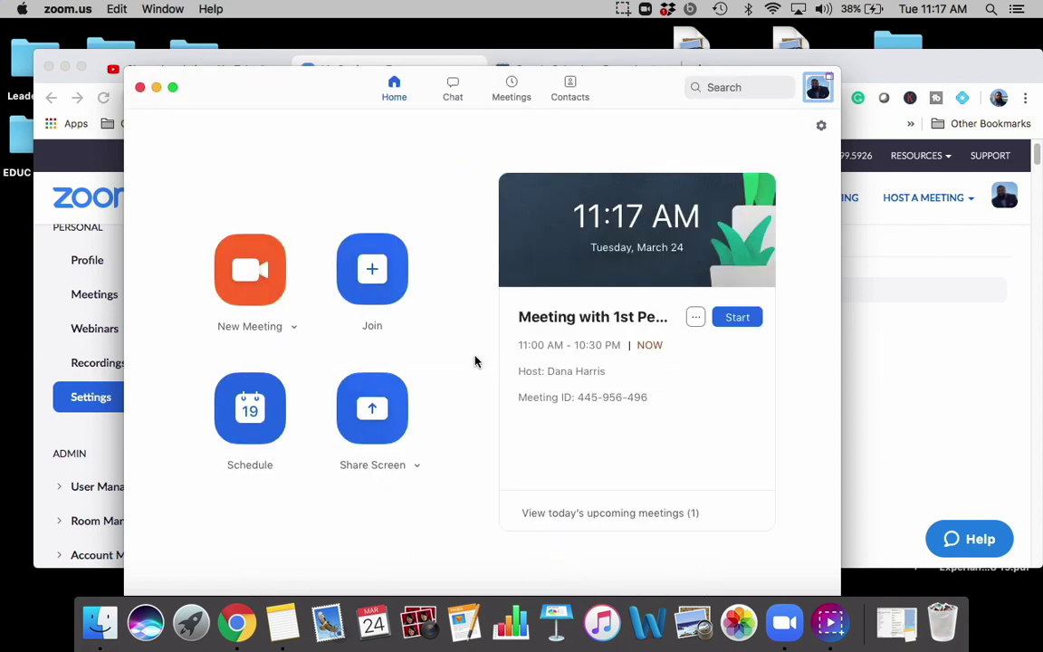
{"action": "left_click", "coordinate": [379, 272]}
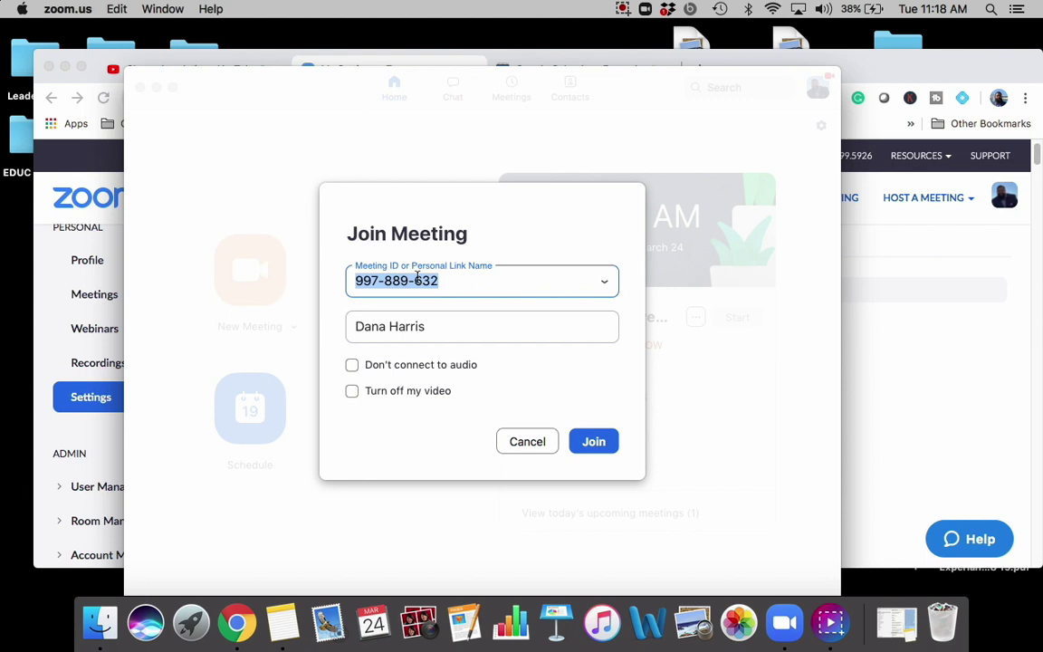
{"action": "key", "text": "Tab"}
{"action": "type", "text": "Yo"}
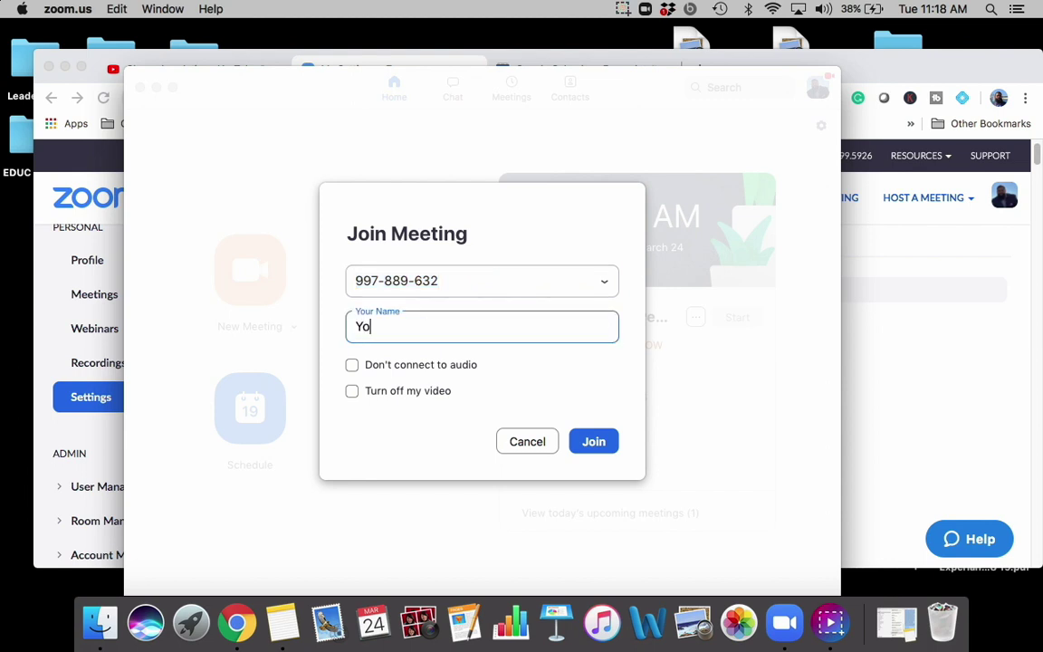
{"action": "type", "text": "ung Gurus Math Tutoring"}
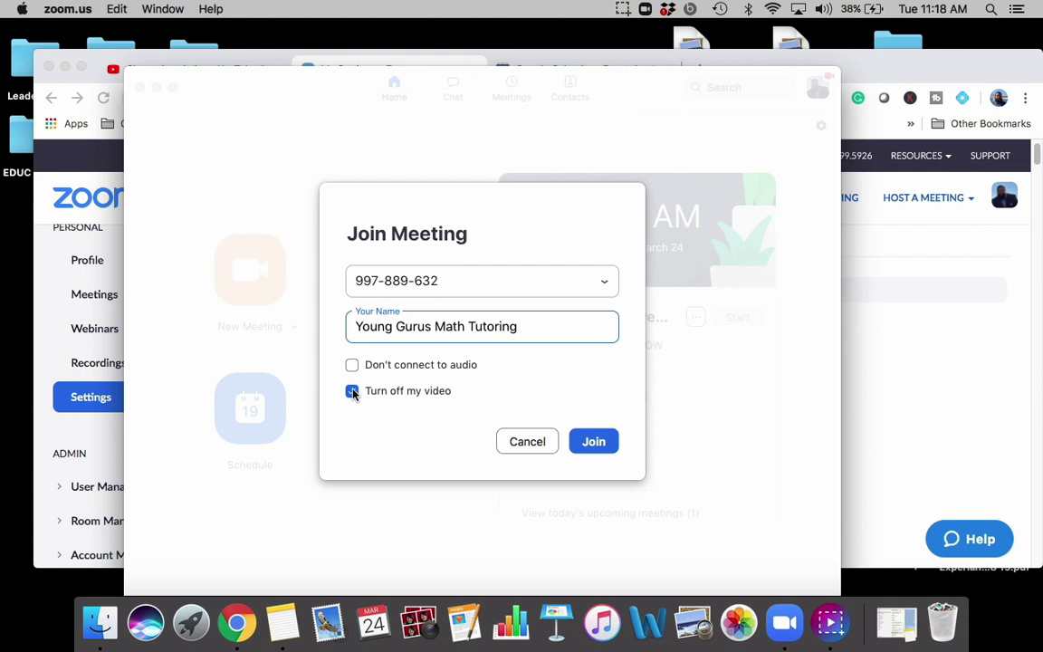
{"action": "left_click", "coordinate": [528, 442]}
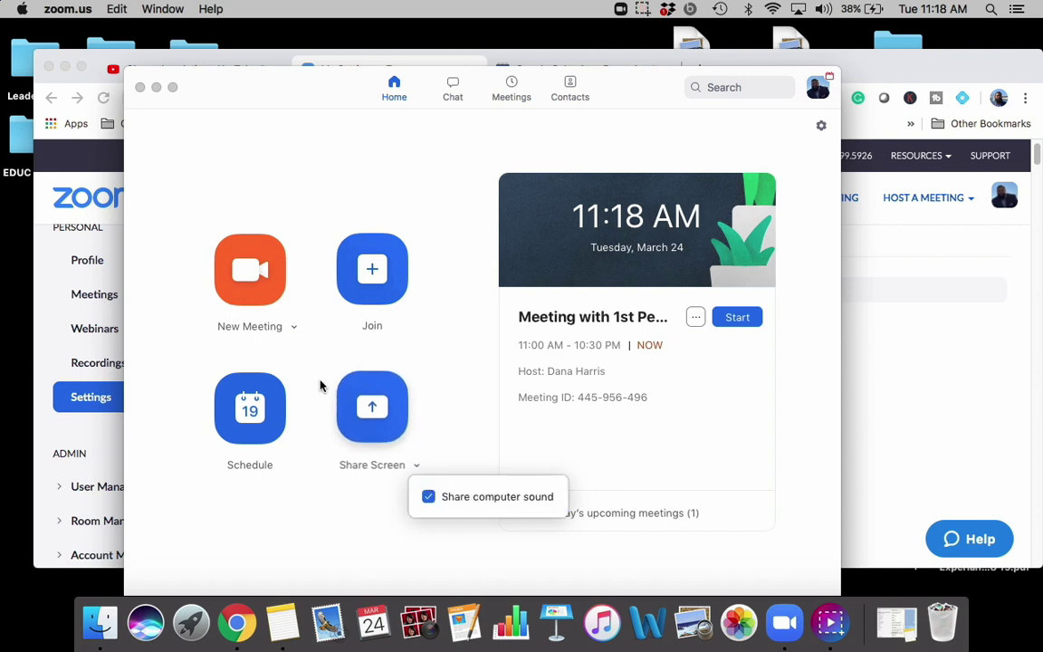
Step: Start an instant New Meeting on the personal meeting ID
{"action": "left_click", "coordinate": [251, 291]}
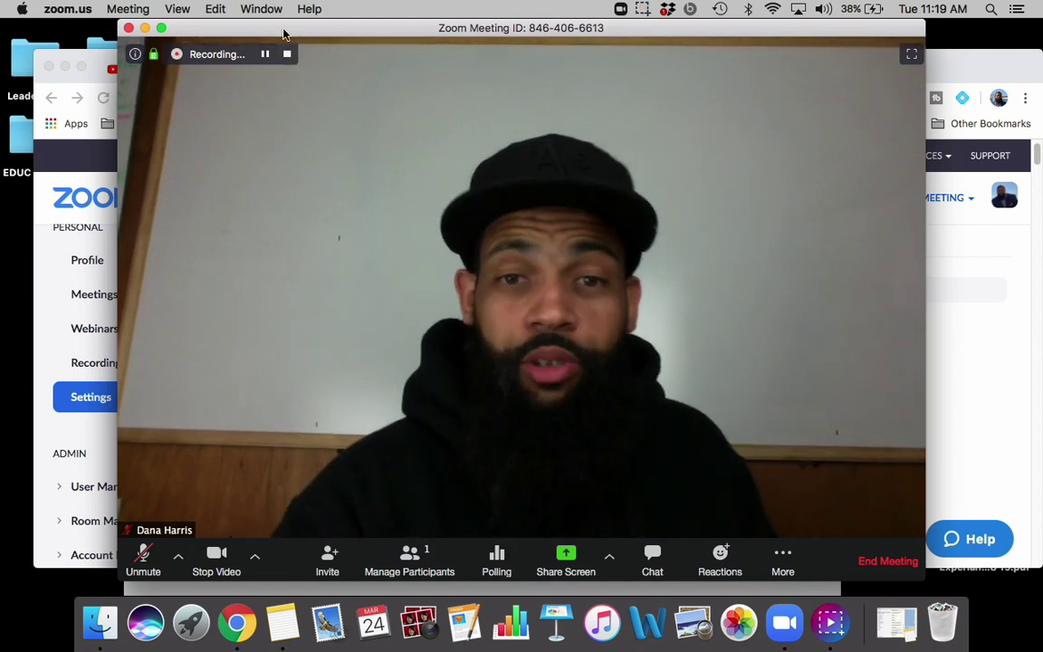
Step: Stop the meeting recording with Cmd+Shift+R, leaving the microphone muted
{"action": "key", "text": "super+shift+r"}
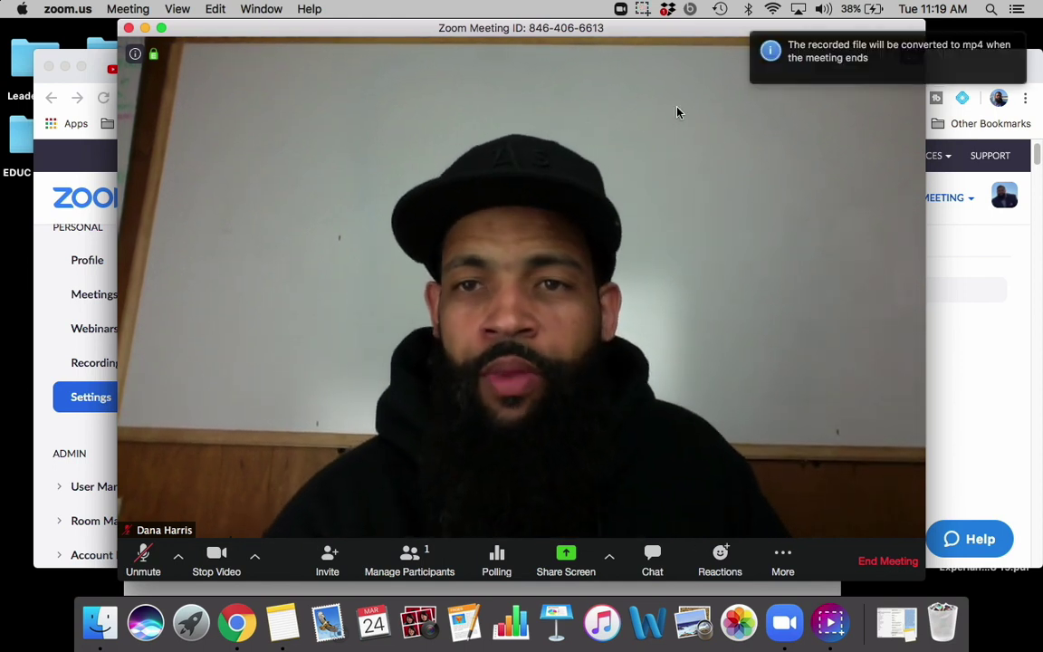
{"action": "mouse_move", "coordinate": [823, 78]}
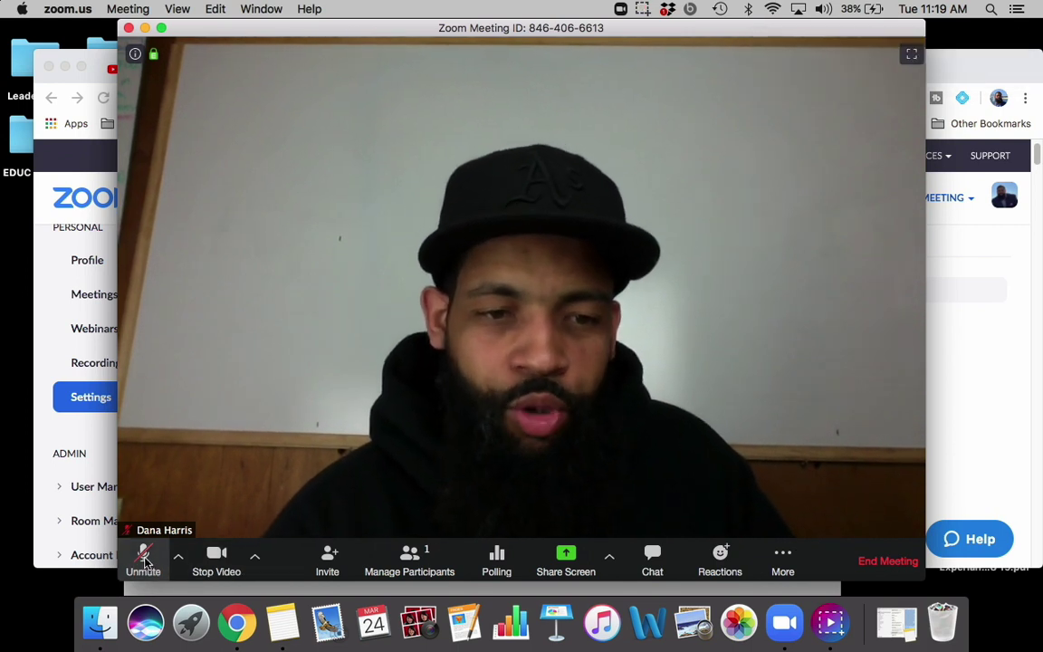
{"action": "left_click", "coordinate": [144, 559]}
{"action": "left_click", "coordinate": [144, 559]}
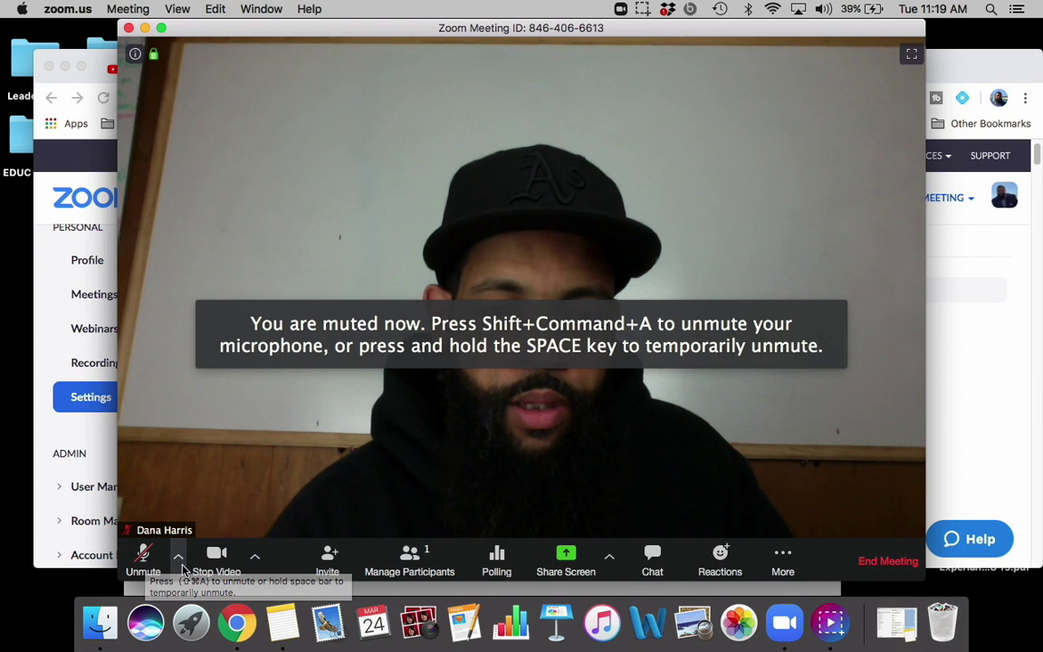
Step: Toggle the camera off and back on, then show the Participants panel
{"action": "left_click", "coordinate": [257, 563]}
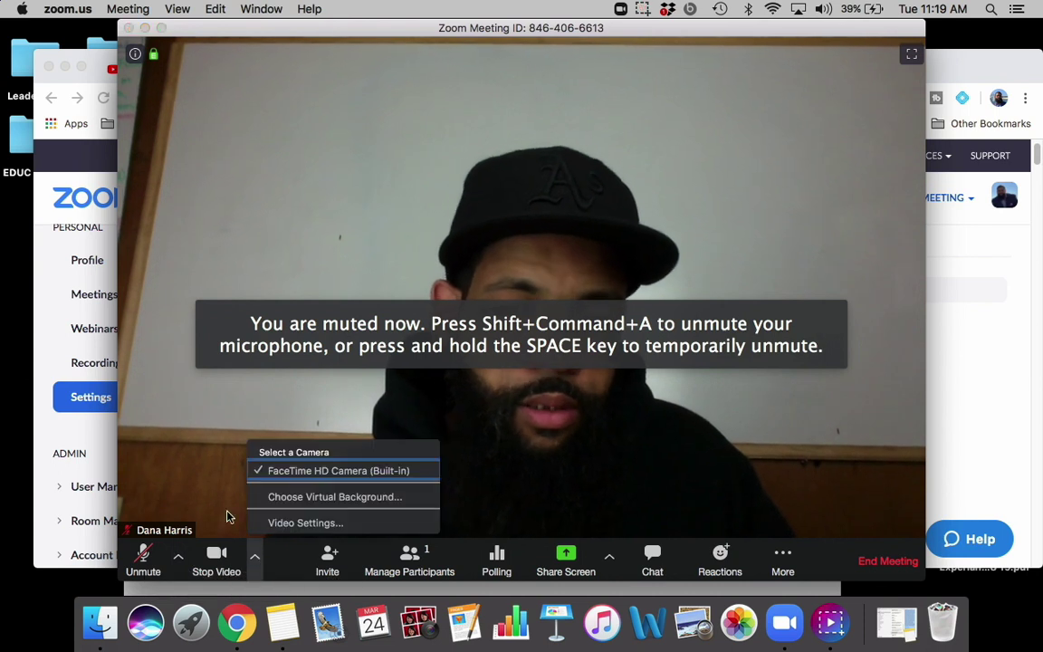
{"action": "left_click", "coordinate": [223, 493]}
{"action": "left_click", "coordinate": [217, 559]}
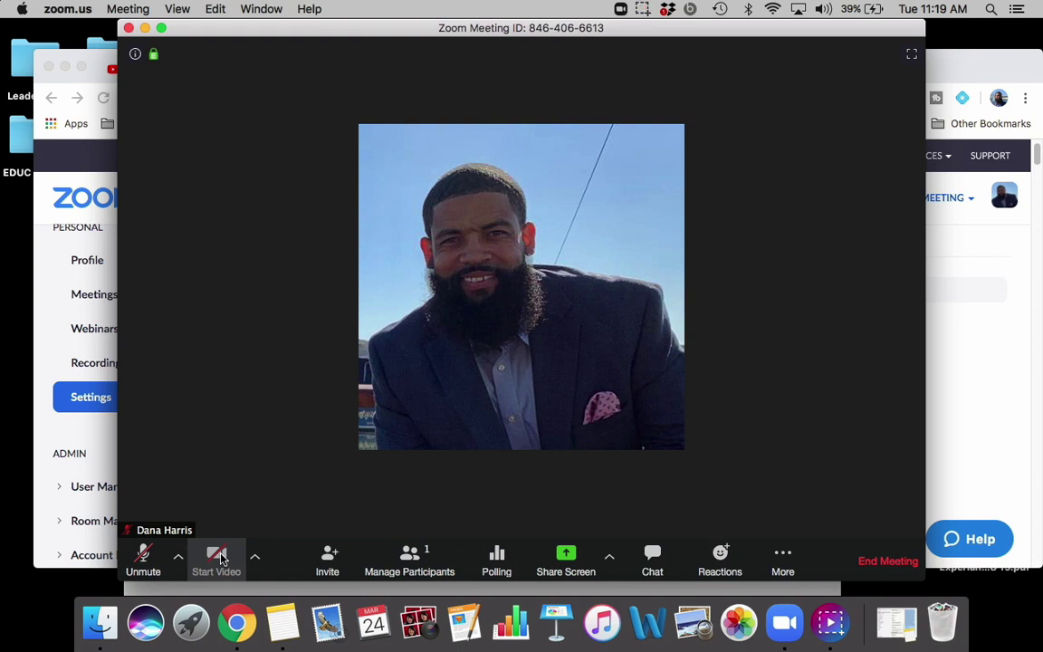
{"action": "left_click", "coordinate": [219, 558]}
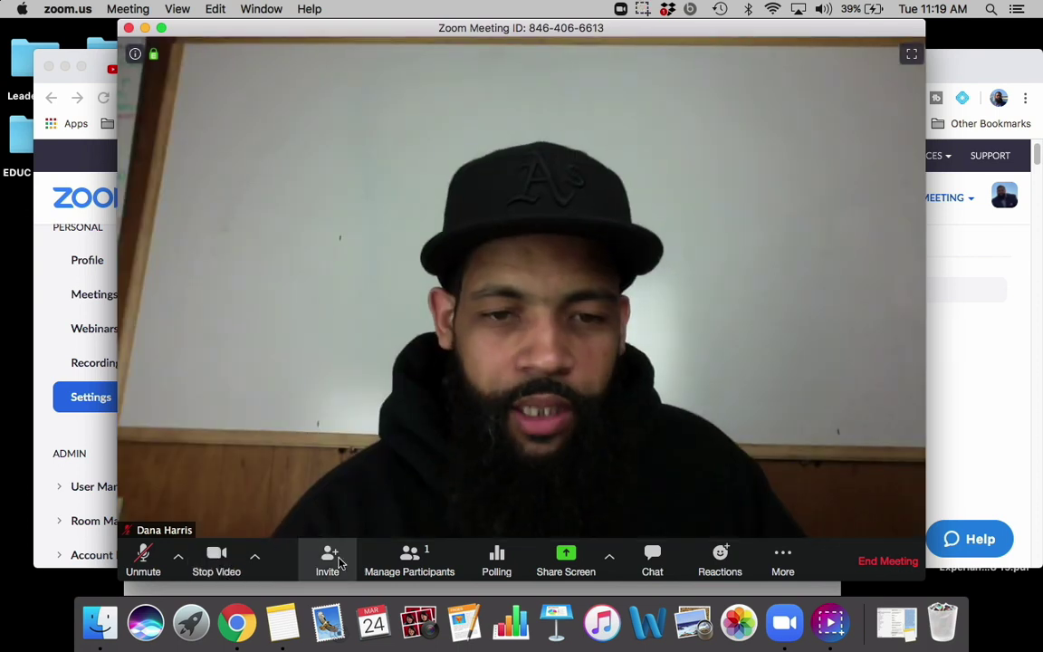
{"action": "left_click", "coordinate": [422, 559]}
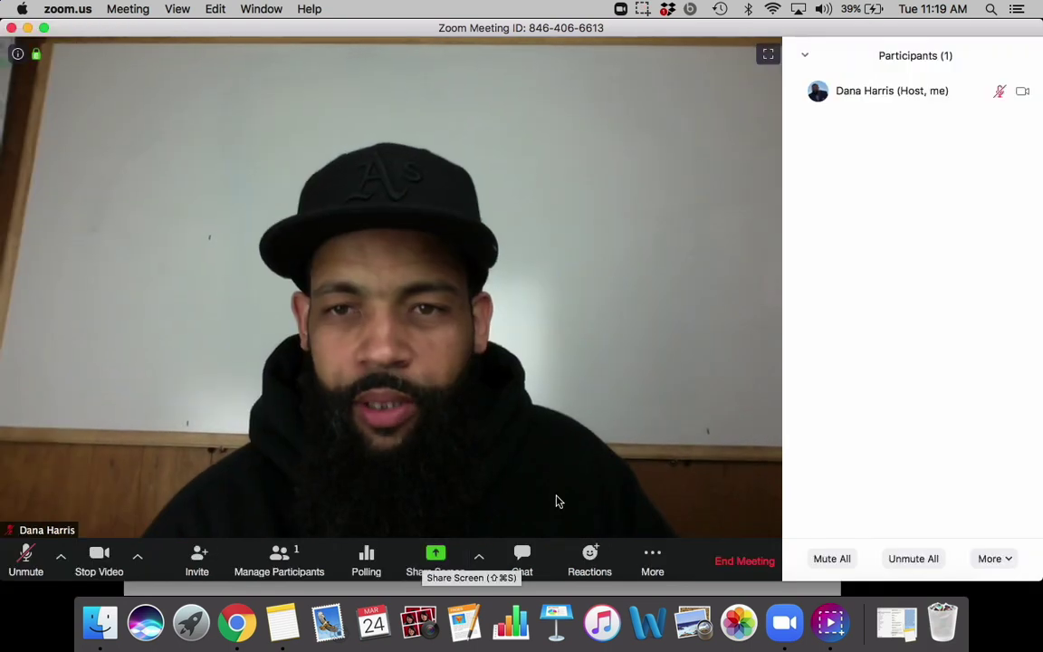
Step: Check the Participants panel's More options, then bring up the Share Screen picker
{"action": "mouse_move", "coordinate": [1006, 106]}
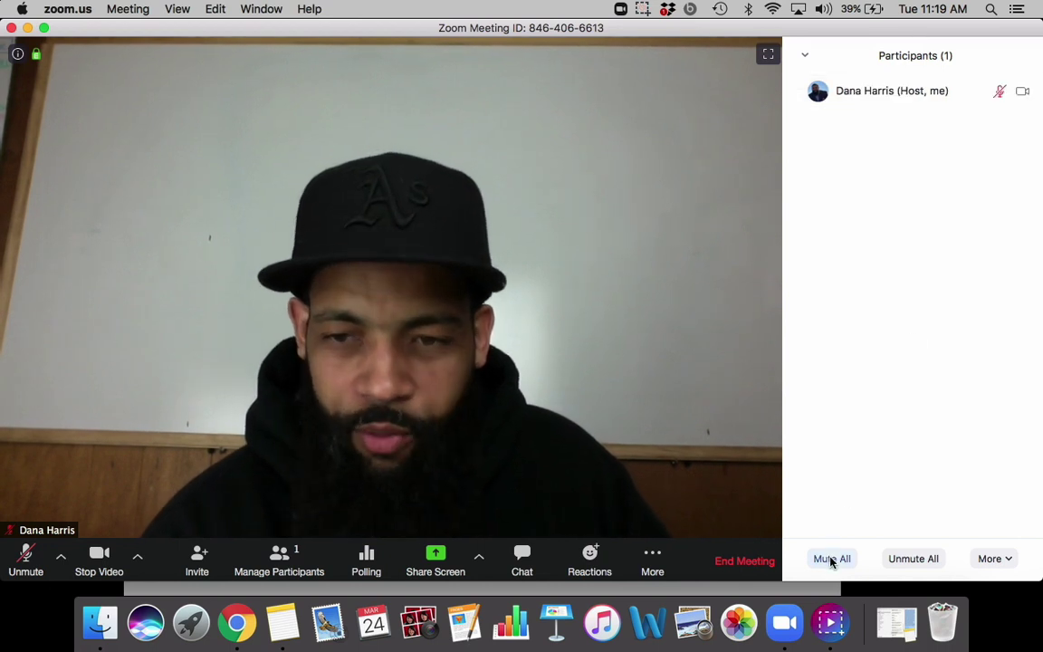
{"action": "left_click", "coordinate": [1005, 560]}
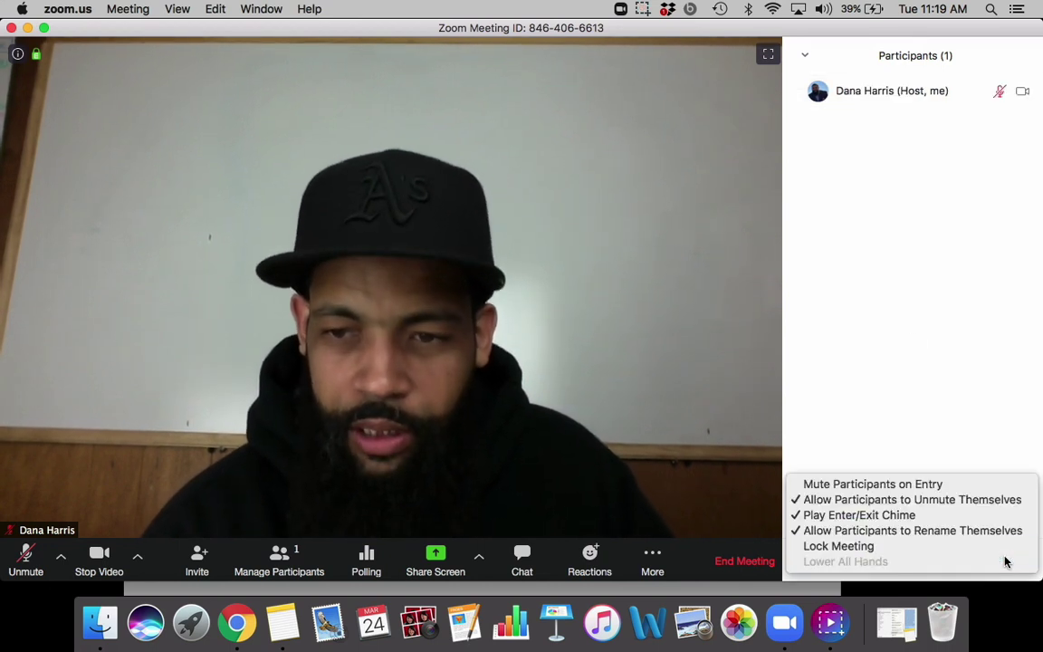
{"action": "left_click", "coordinate": [583, 397]}
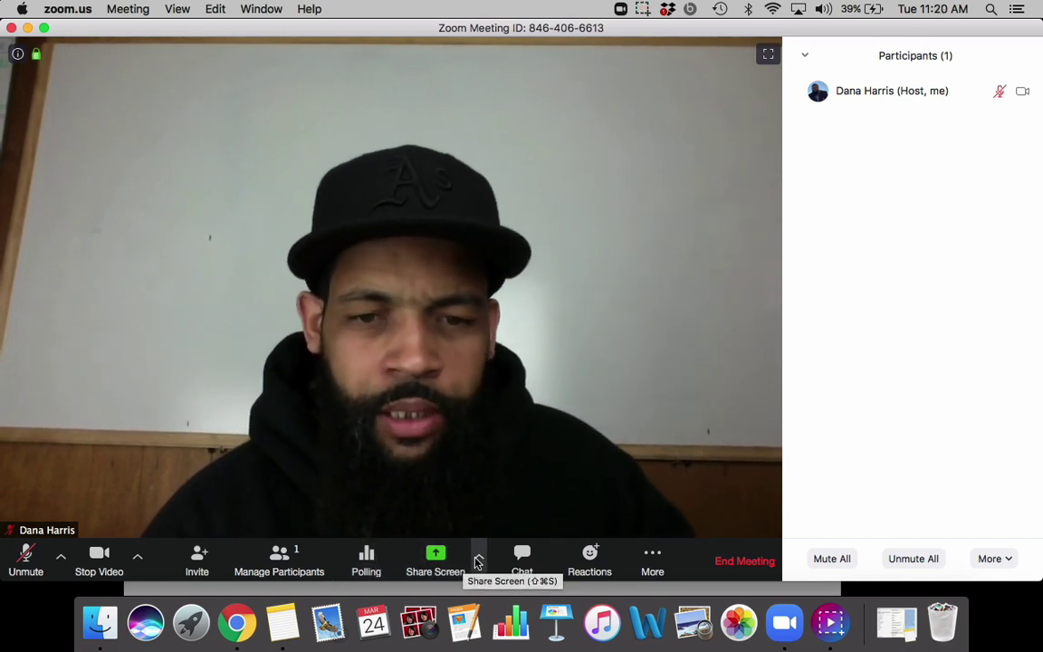
{"action": "left_click", "coordinate": [435, 556]}
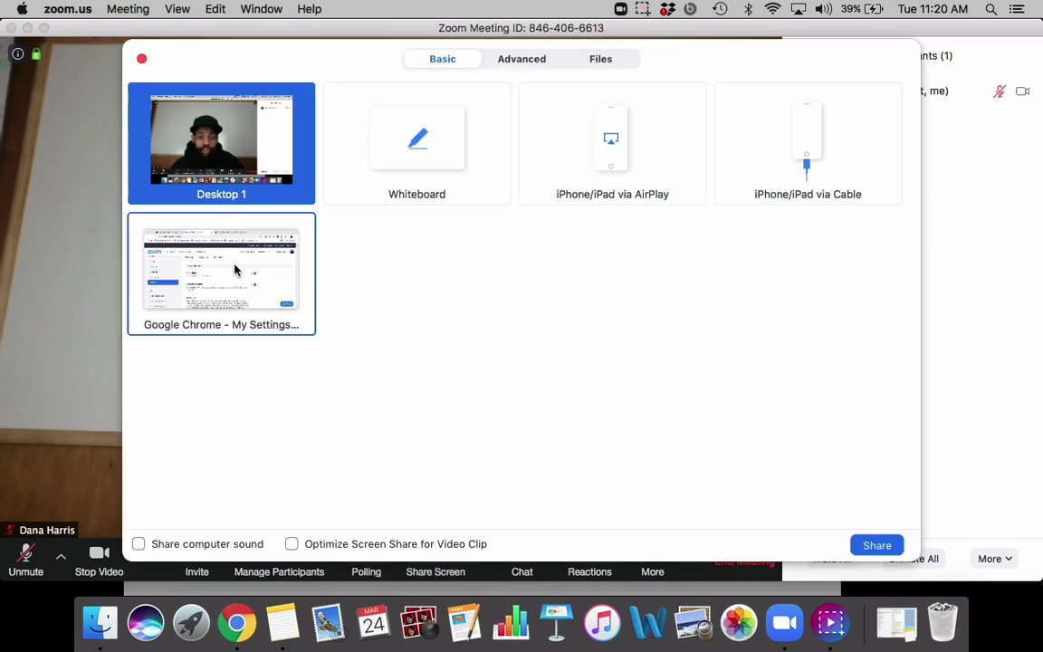
Step: Share a Whiteboard, switch to the Text annotation tool, then stop sharing
{"action": "left_click", "coordinate": [420, 156]}
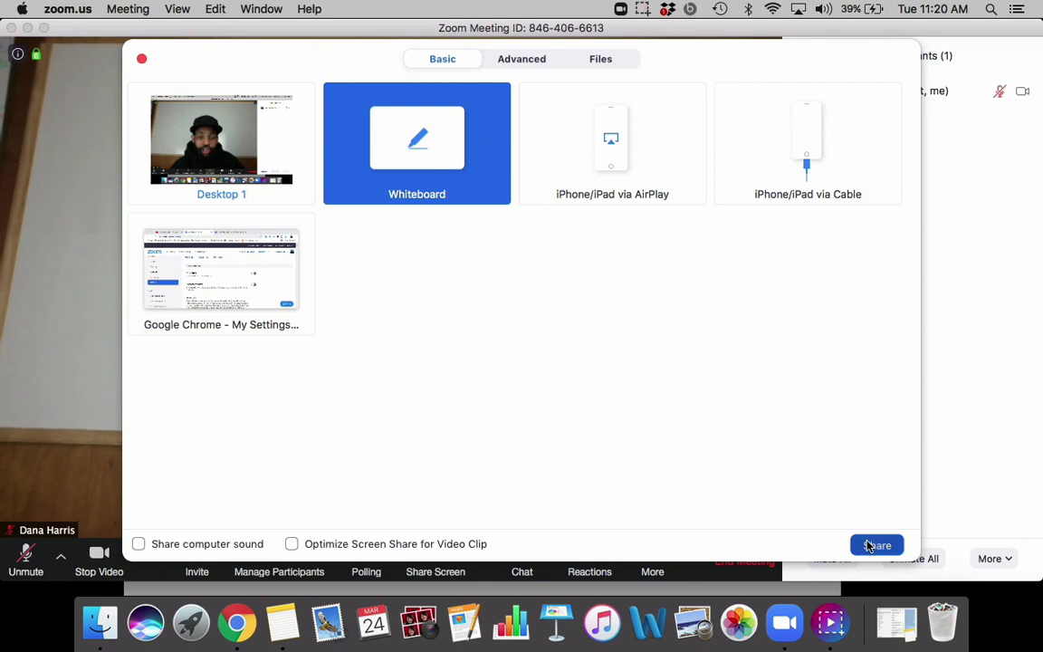
{"action": "left_click", "coordinate": [875, 545]}
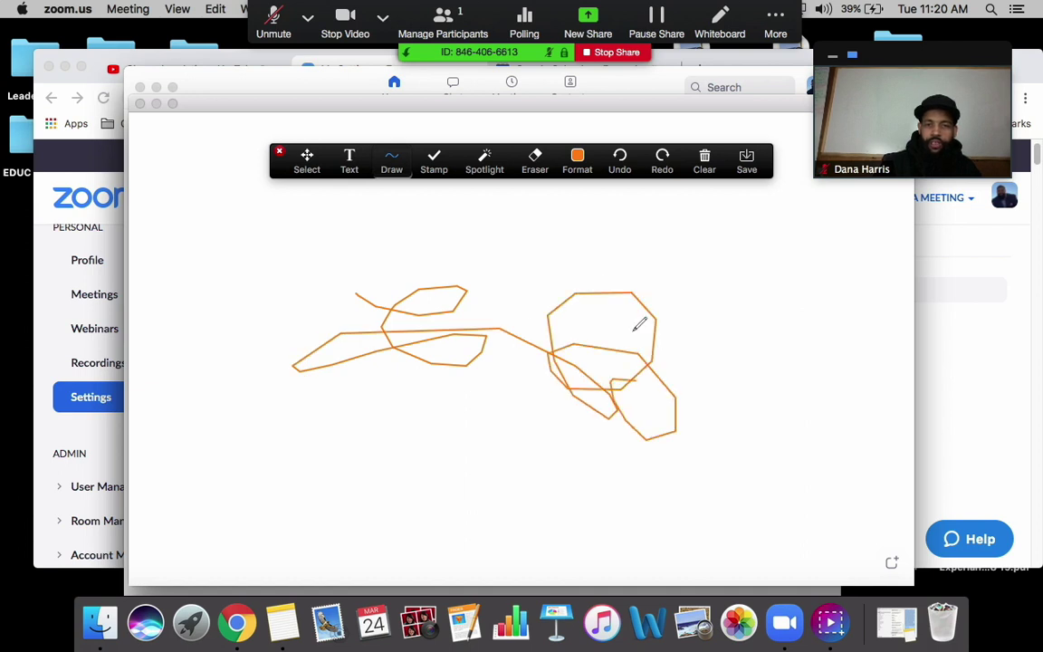
{"action": "left_click", "coordinate": [775, 22]}
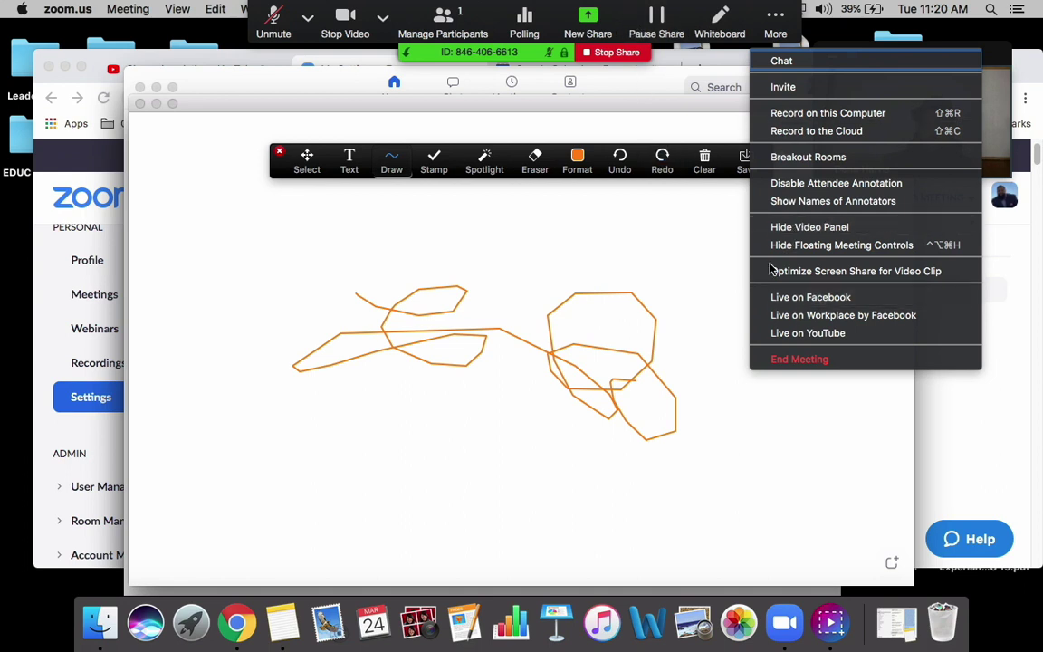
{"action": "left_click", "coordinate": [690, 260]}
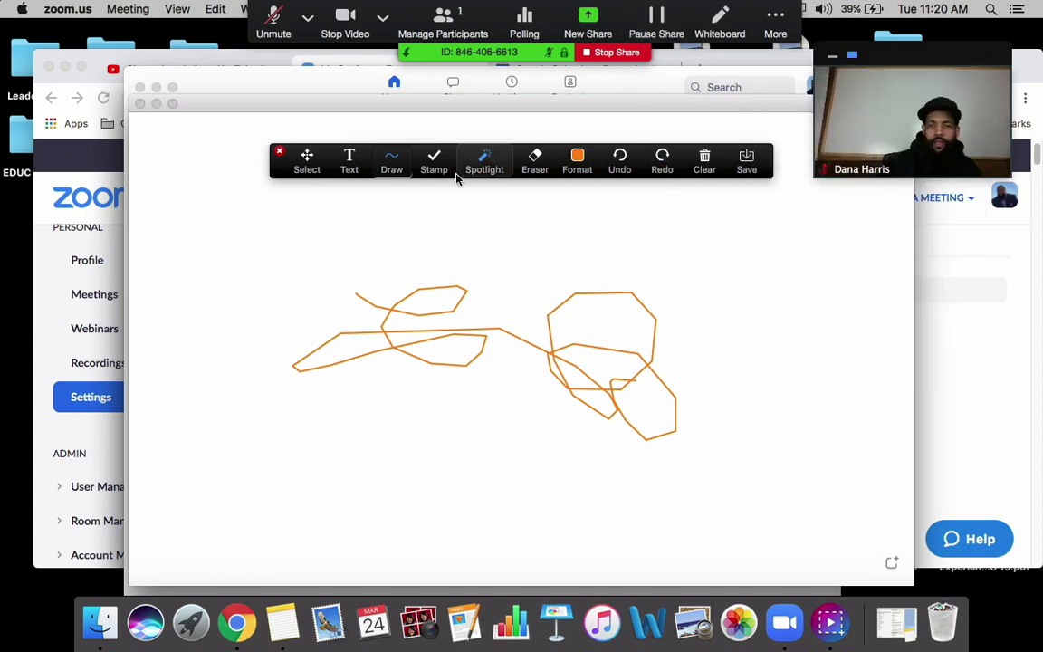
{"action": "left_click", "coordinate": [347, 163]}
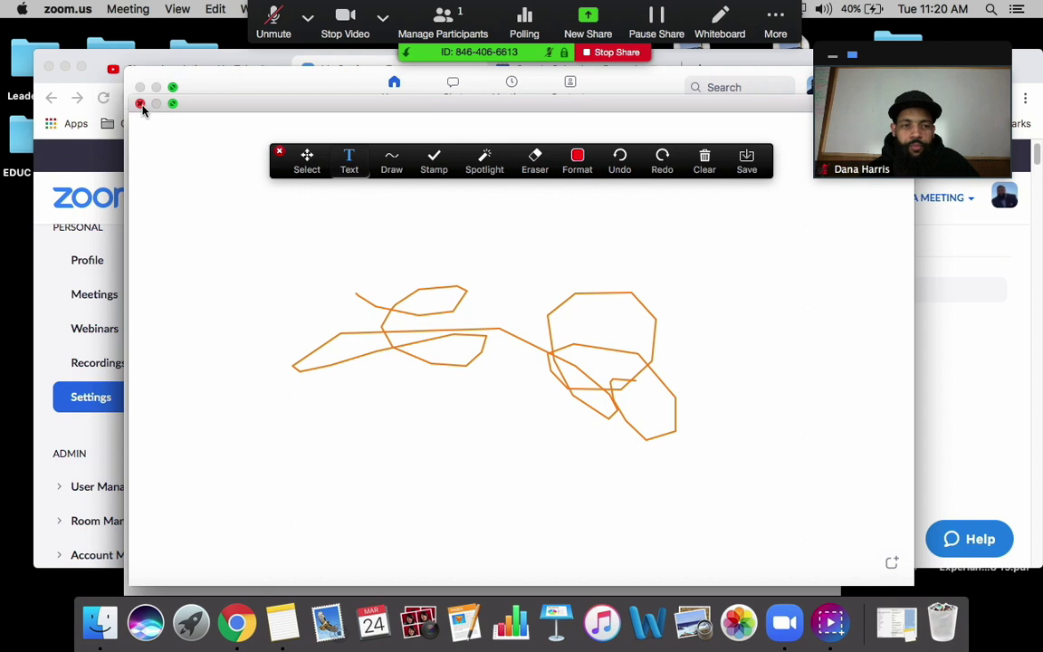
{"action": "left_click", "coordinate": [615, 53]}
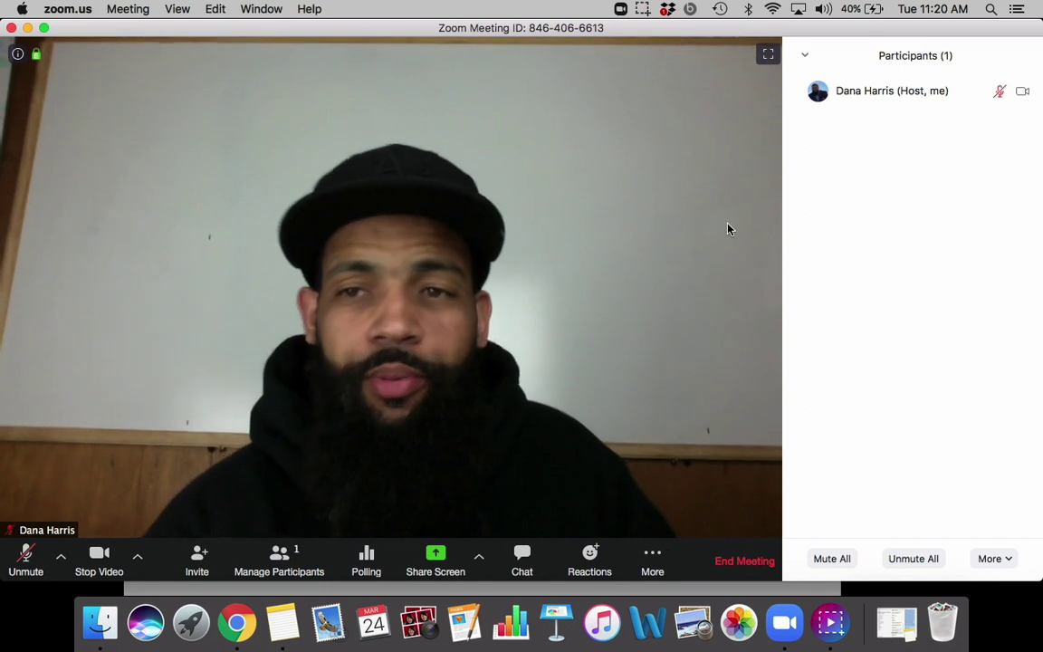
{"action": "left_click", "coordinate": [522, 559]}
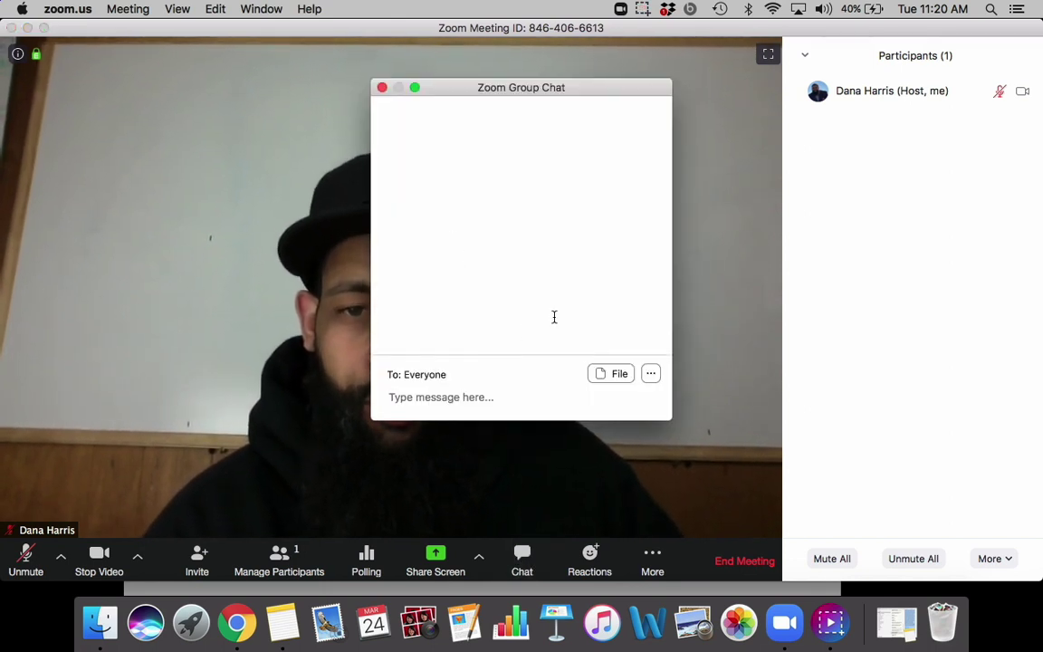
{"action": "left_click", "coordinate": [381, 88]}
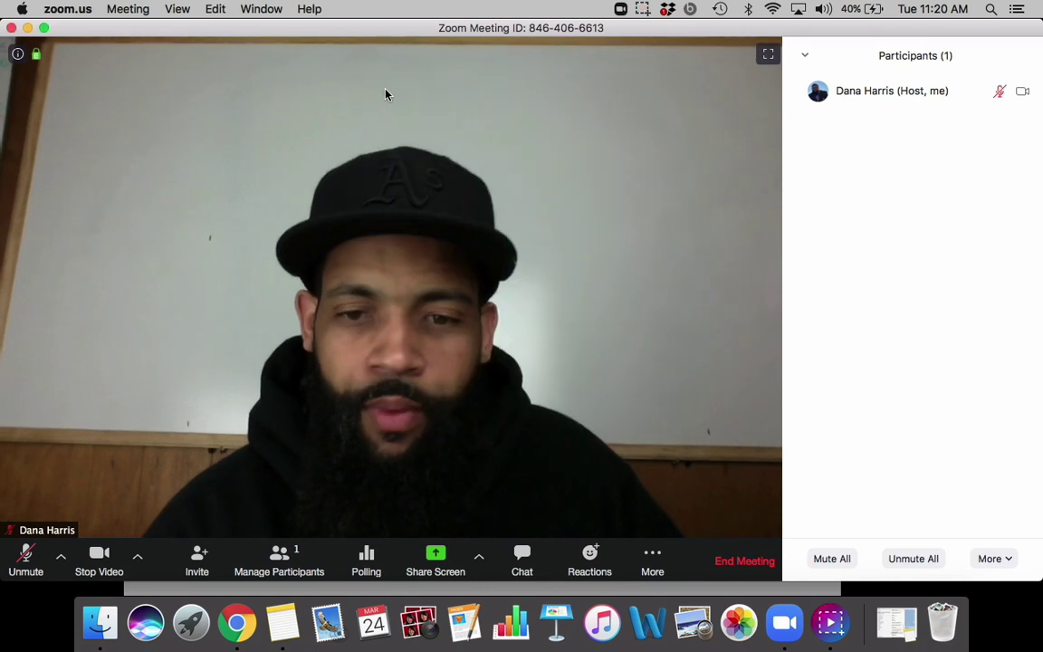
{"action": "left_click", "coordinate": [599, 558]}
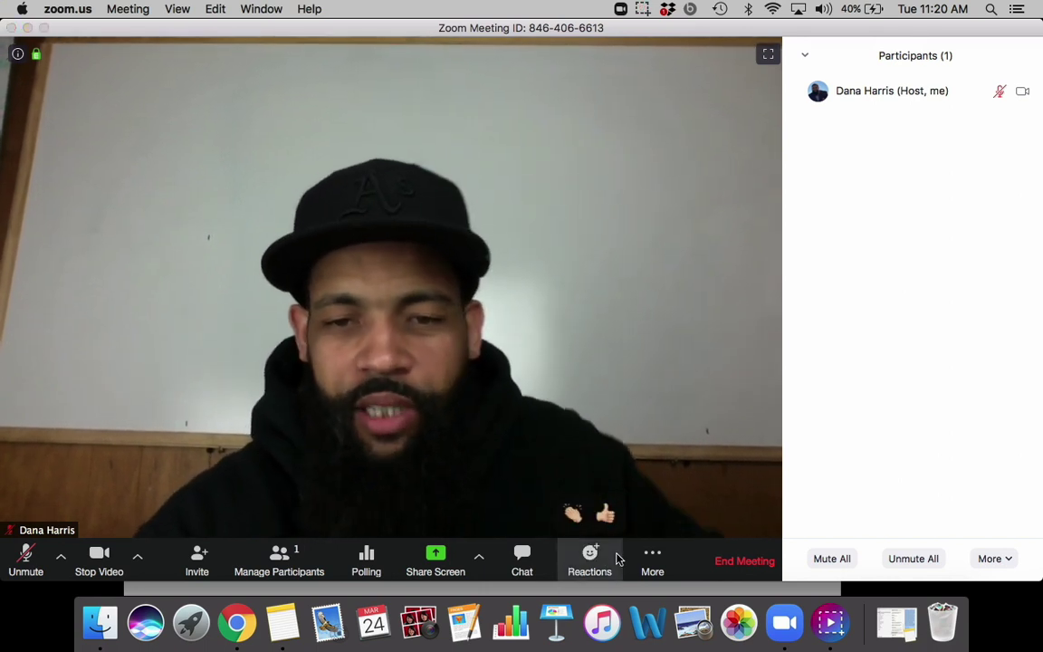
{"action": "left_click", "coordinate": [652, 556]}
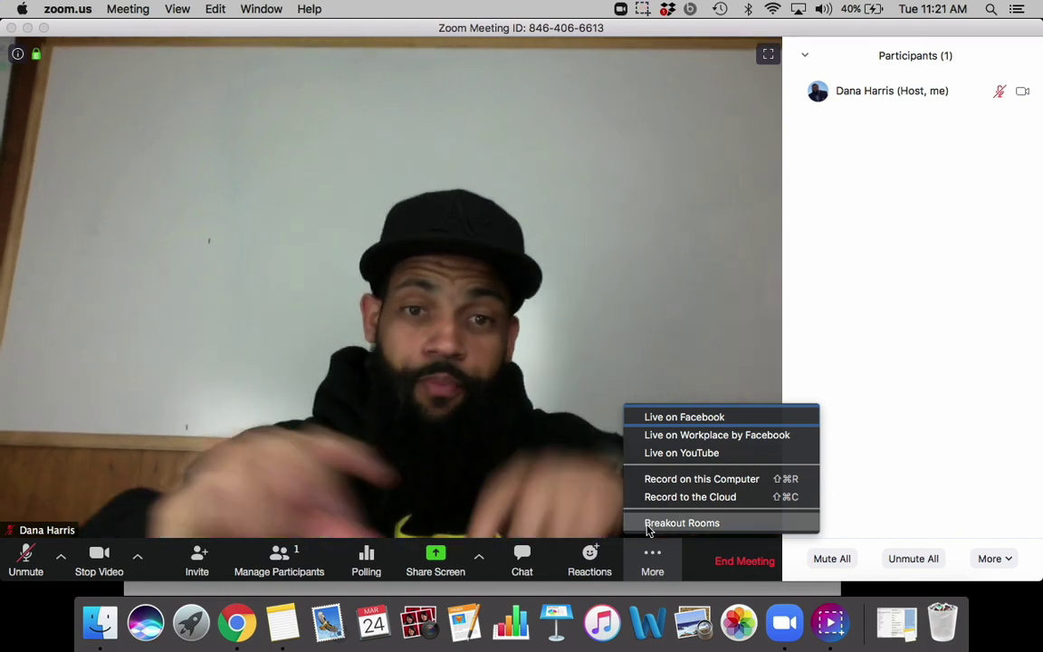
{"action": "left_click", "coordinate": [536, 453]}
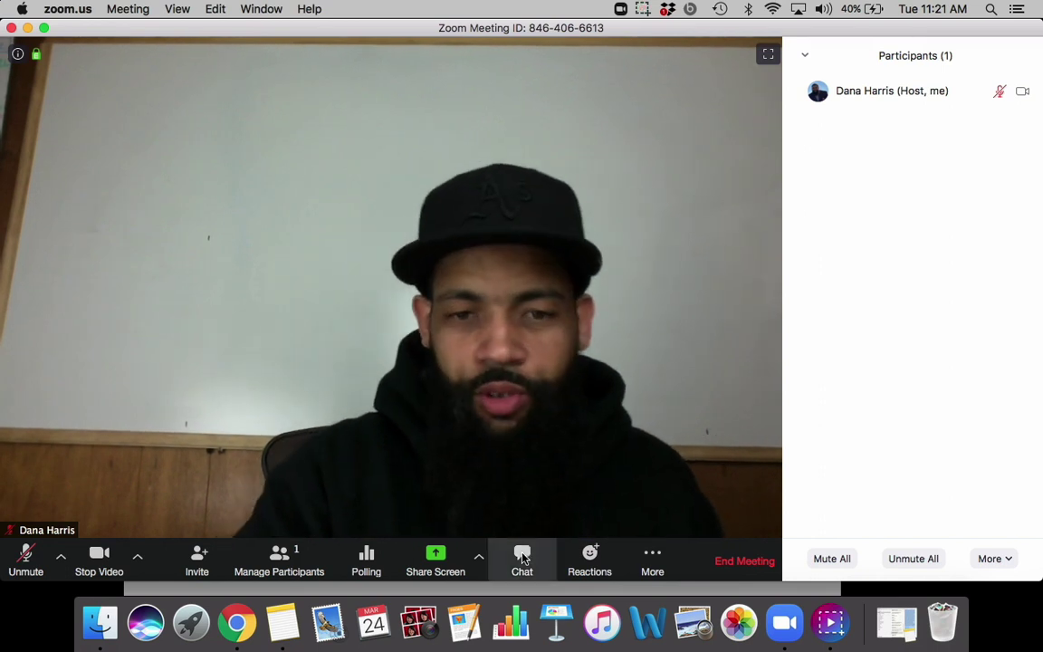
{"action": "key", "text": "super+shift+h"}
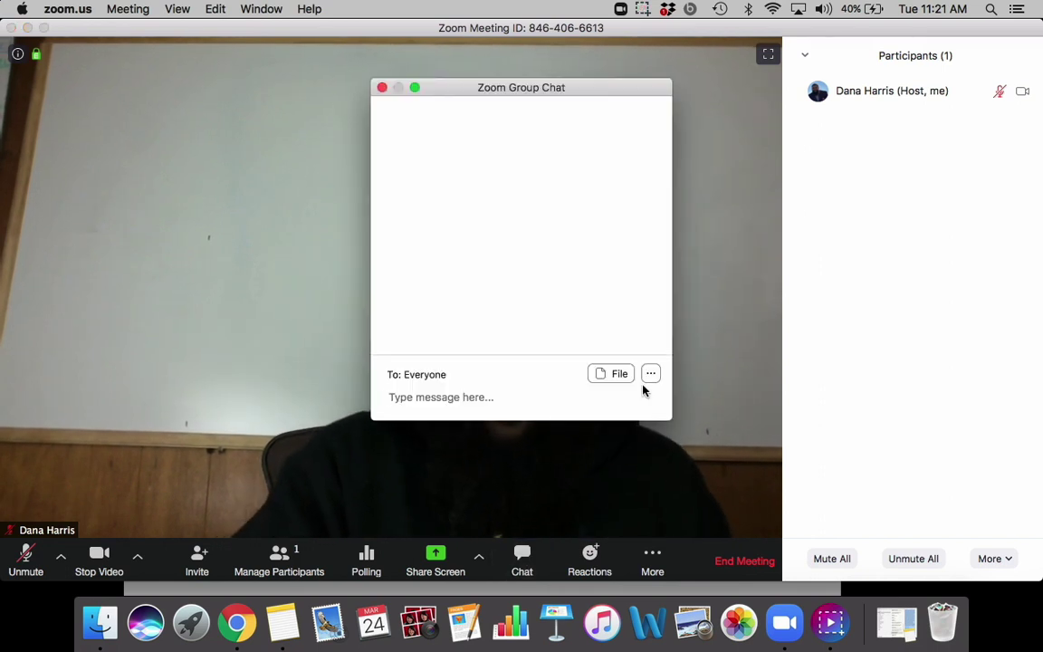
{"action": "left_click", "coordinate": [650, 375]}
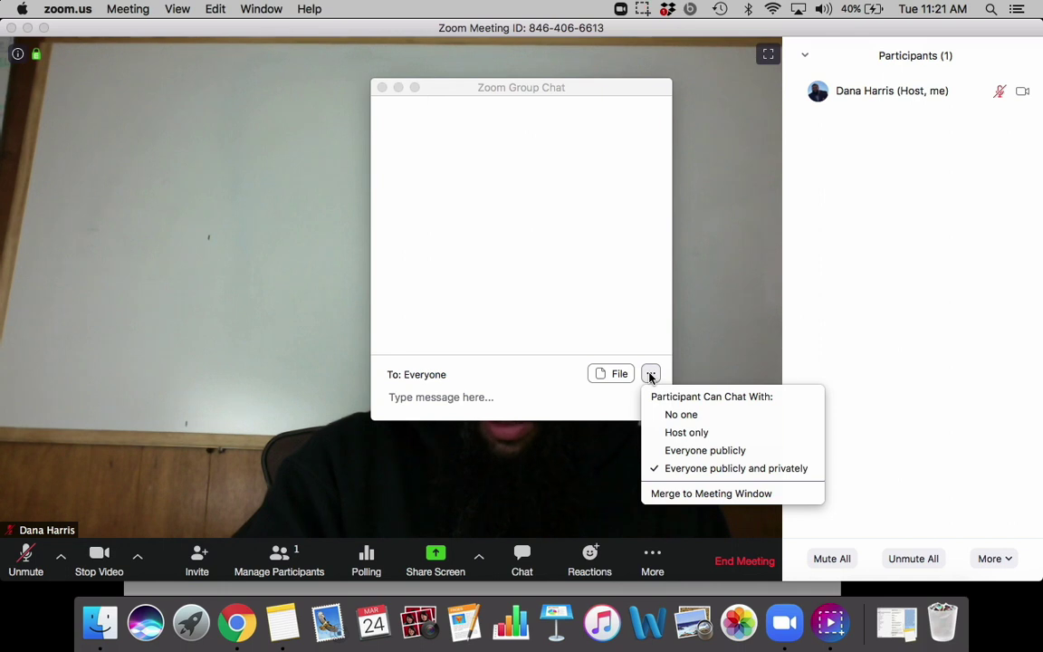
{"action": "left_click", "coordinate": [497, 414]}
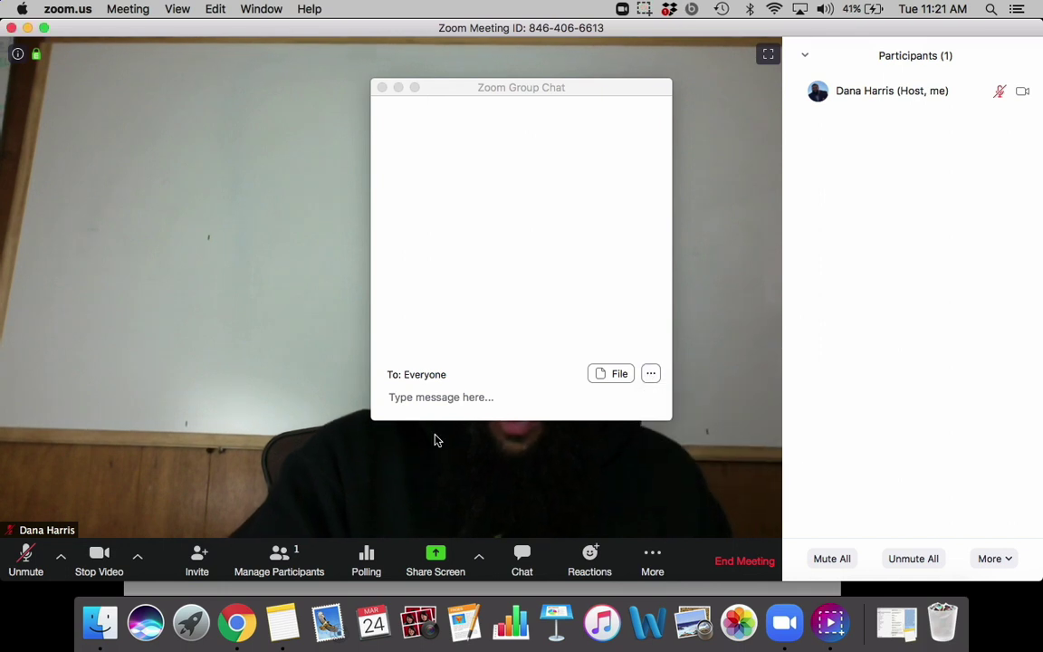
{"action": "left_click", "coordinate": [381, 90]}
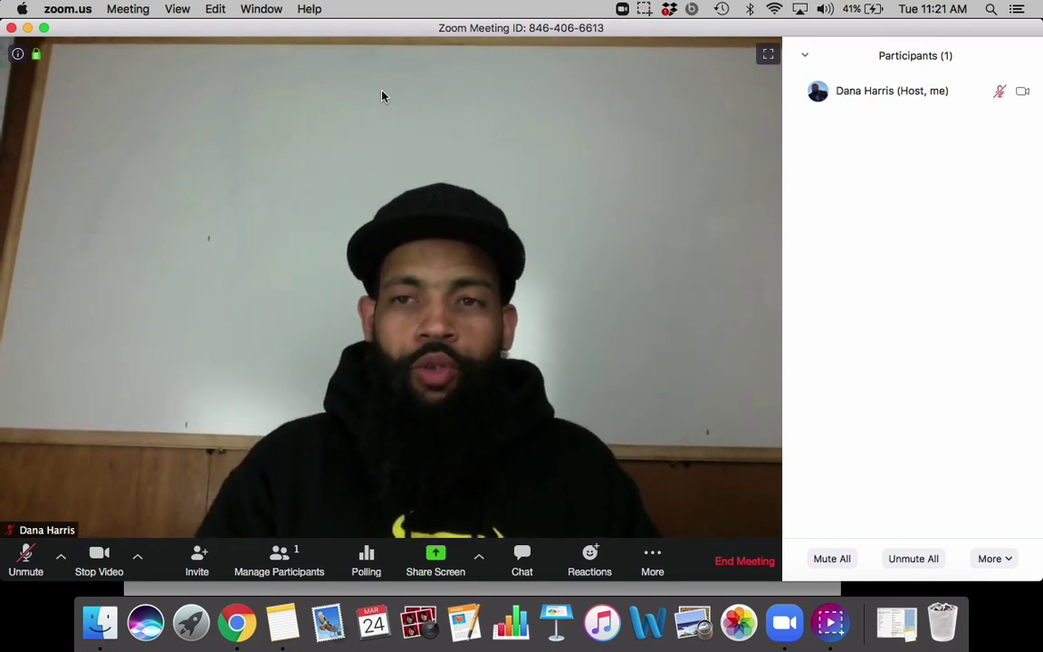
{"action": "mouse_move", "coordinate": [883, 94]}
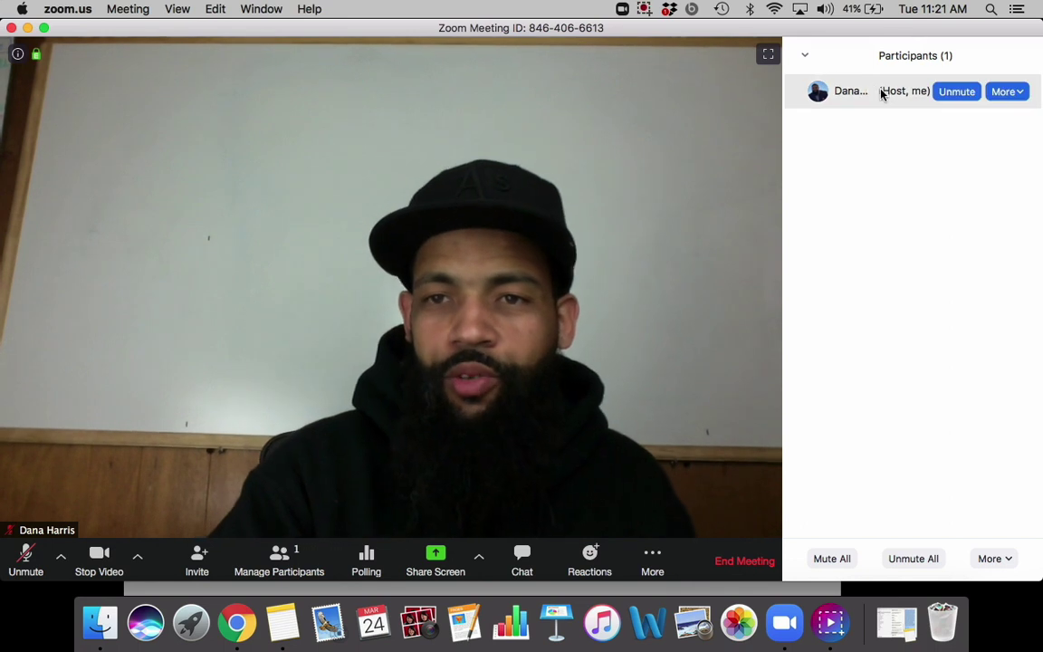
{"action": "left_click", "coordinate": [1006, 92]}
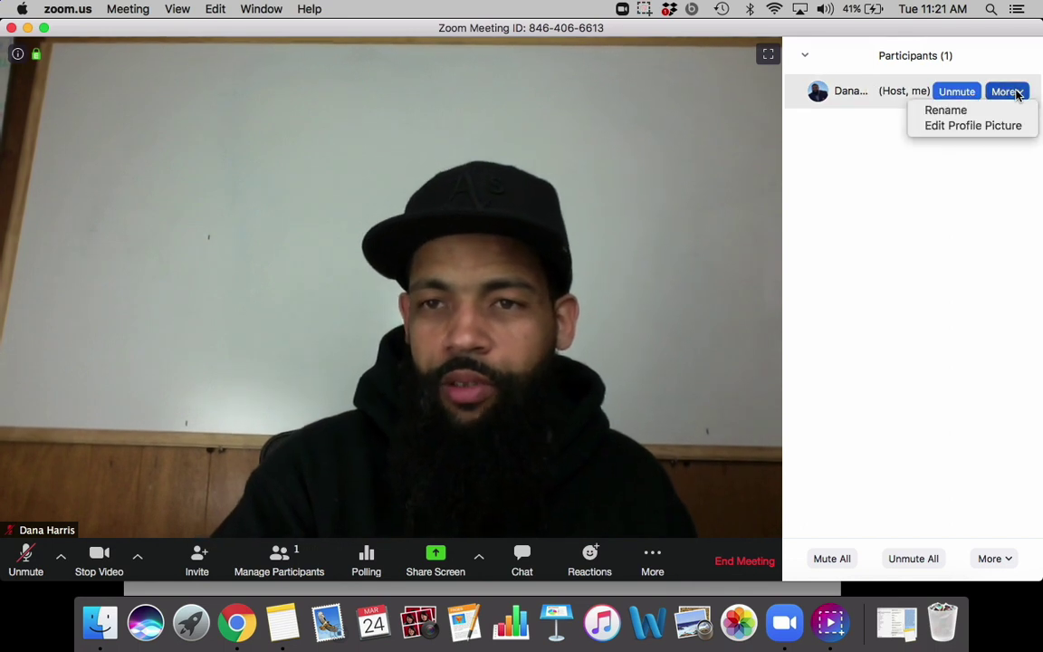
{"action": "left_click", "coordinate": [829, 192]}
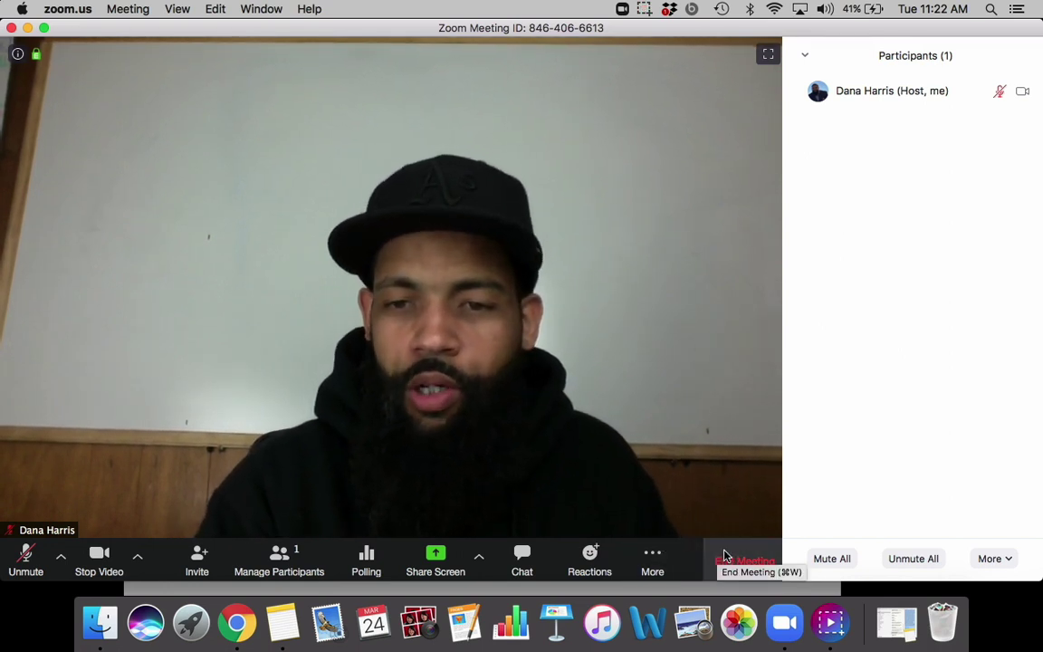
Step: End the meeting with End Meeting for All
{"action": "left_click", "coordinate": [651, 556]}
{"action": "left_click", "coordinate": [588, 462]}
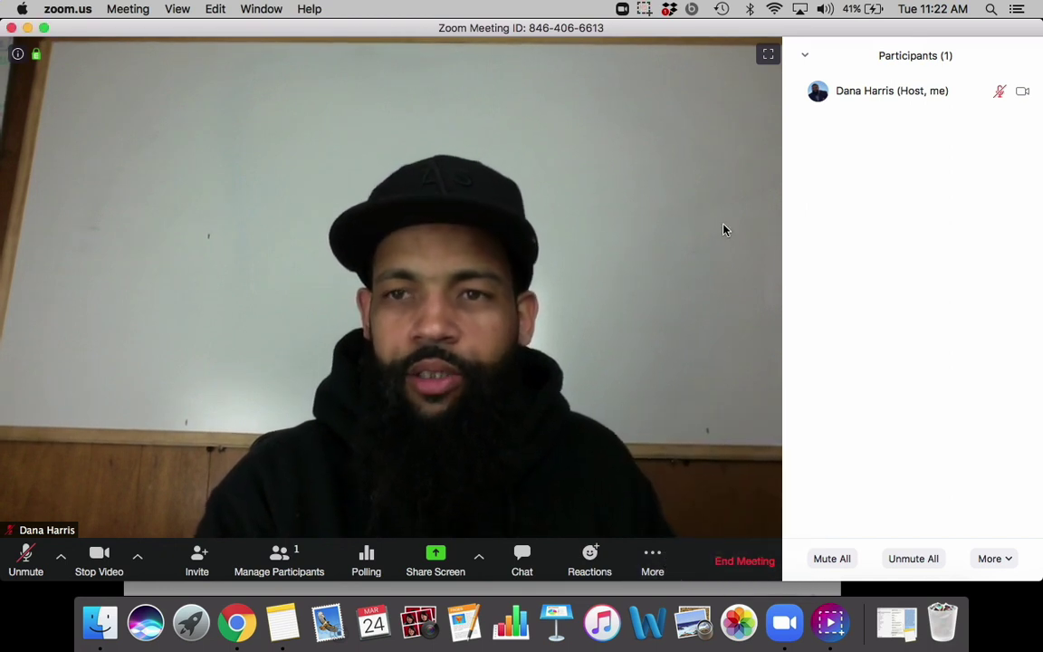
{"action": "left_click", "coordinate": [745, 552]}
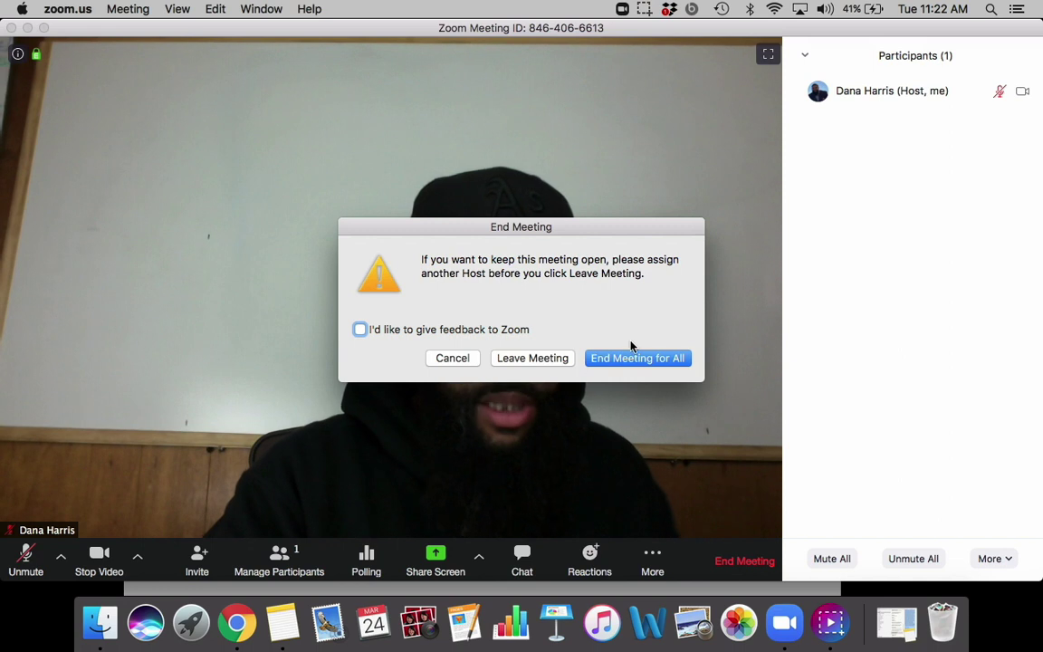
{"action": "left_click", "coordinate": [547, 362]}
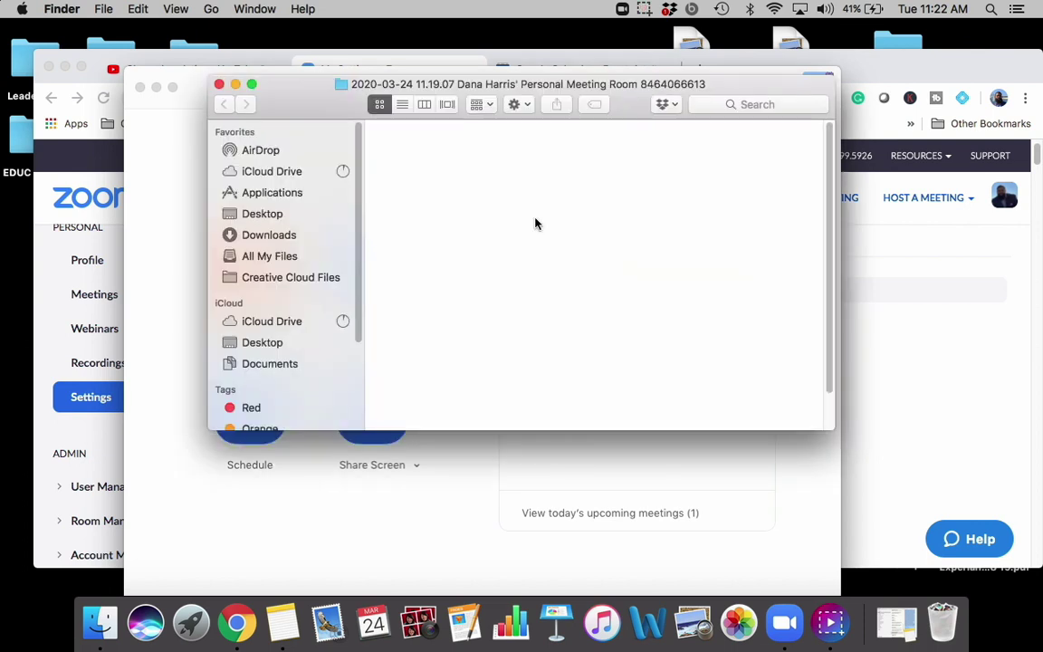
Step: Close the Finder folder holding zoom_0.mp4 and the other recording files
{"action": "left_click", "coordinate": [219, 84]}
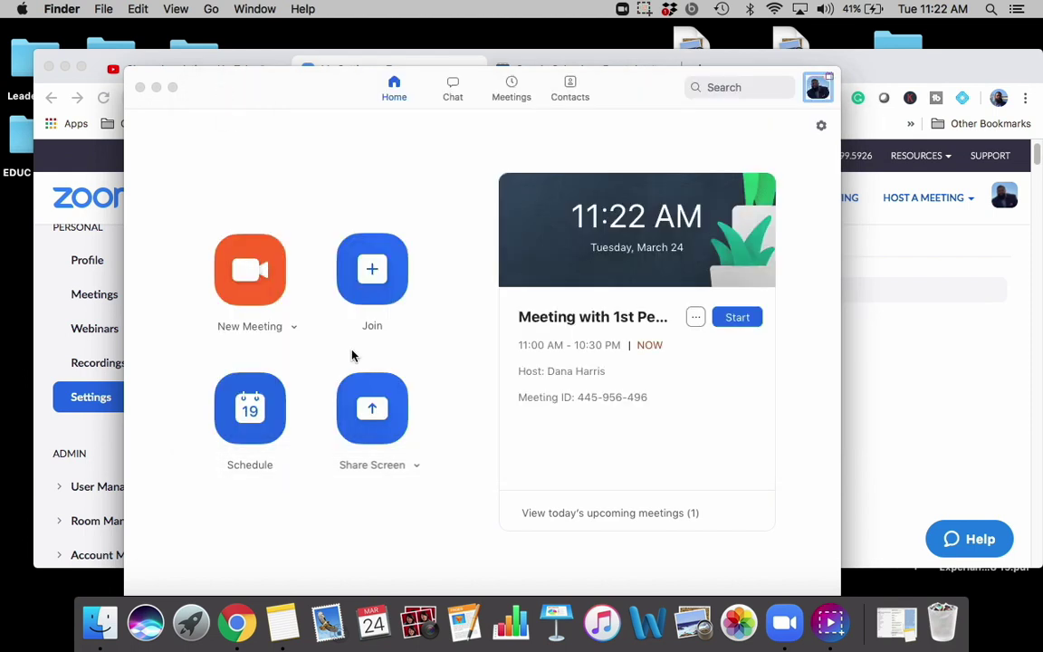